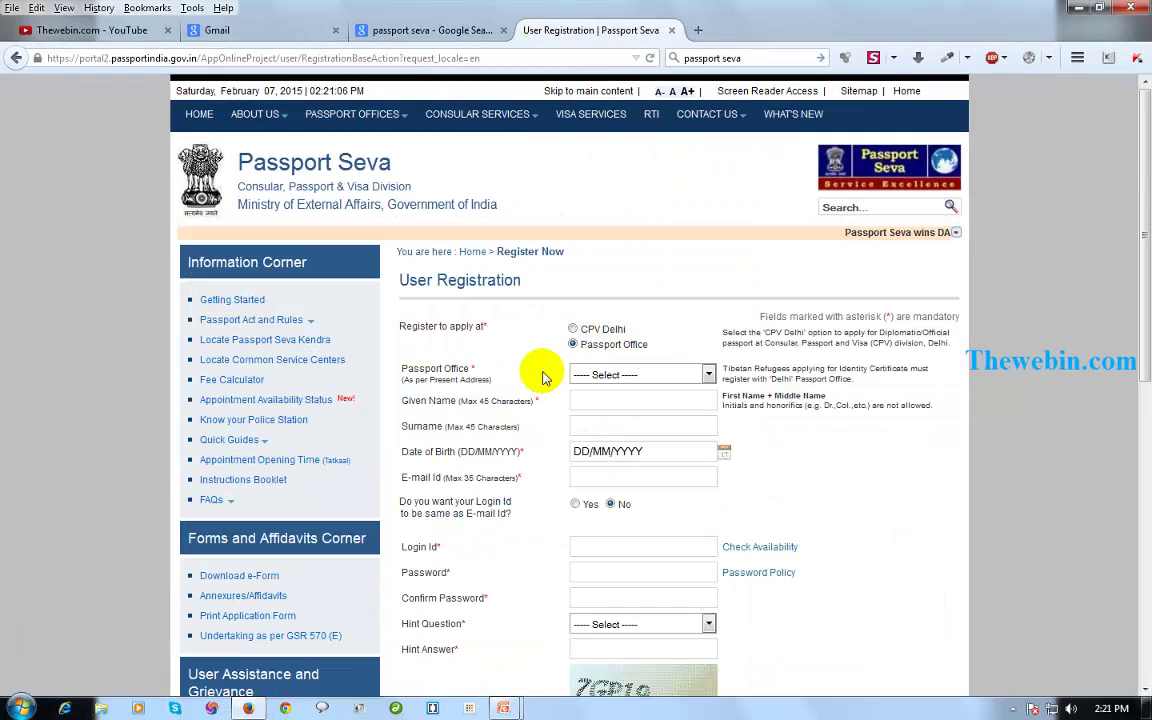
Choose Visakhapatnam as the passport office and enter the applicant's name and date of birth.
scroll(540, 373, "down", 2)
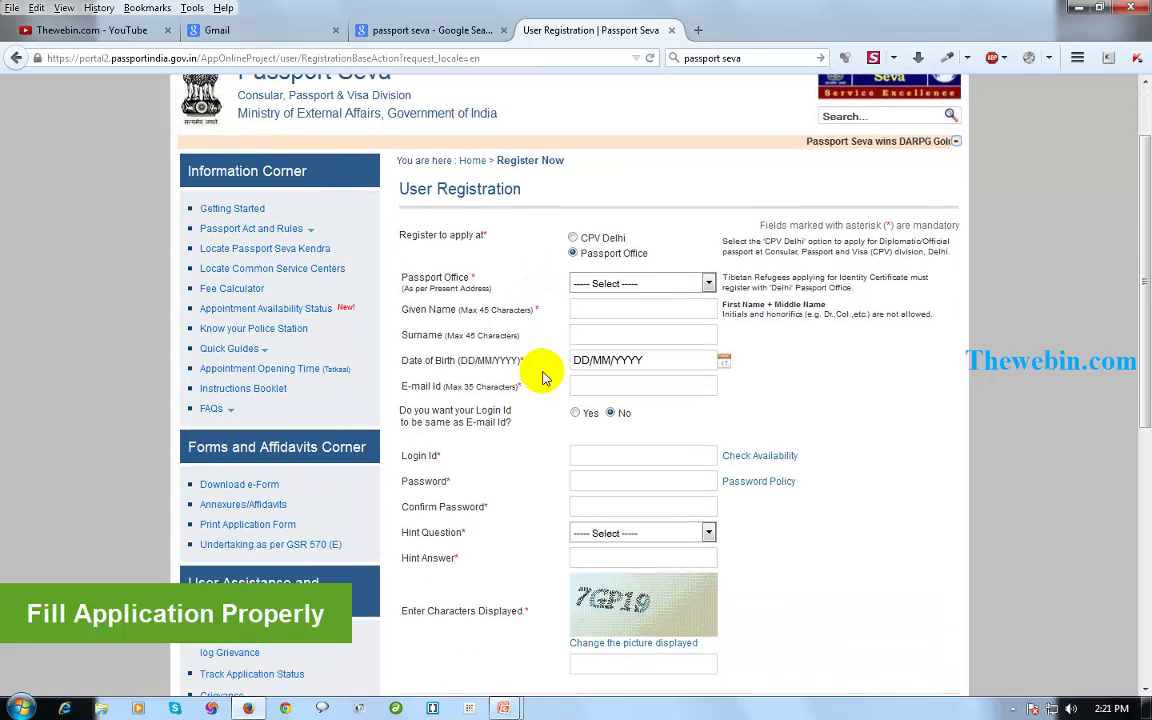
left_click(647, 287)
scroll(643, 386, "down", 5)
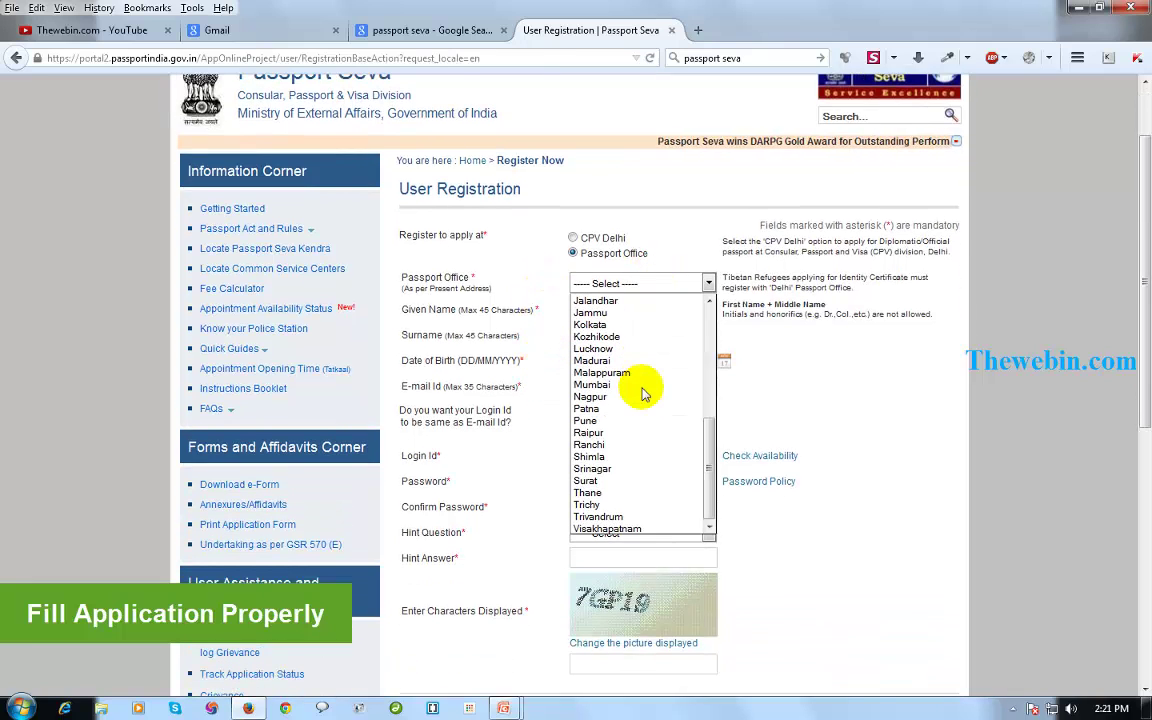
left_click(633, 528)
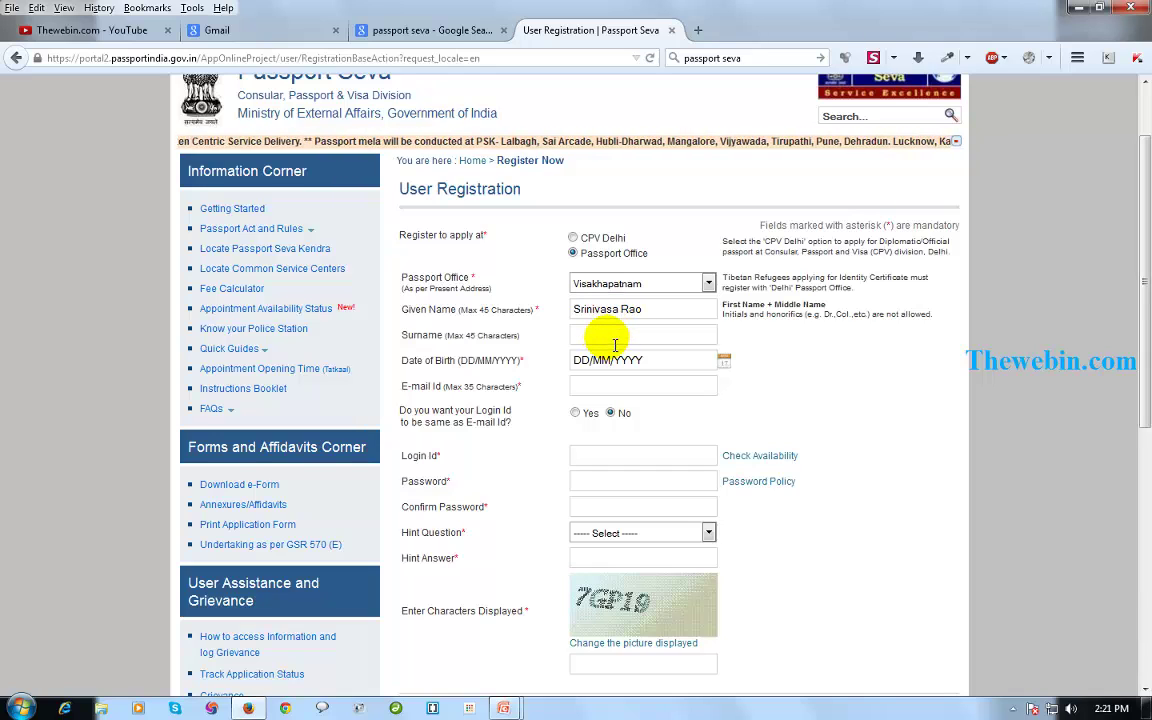
mouse_move(520, 336)
left_mouse_down()
mouse_move(459, 342)
mouse_move(530, 333)
left_mouse_up()
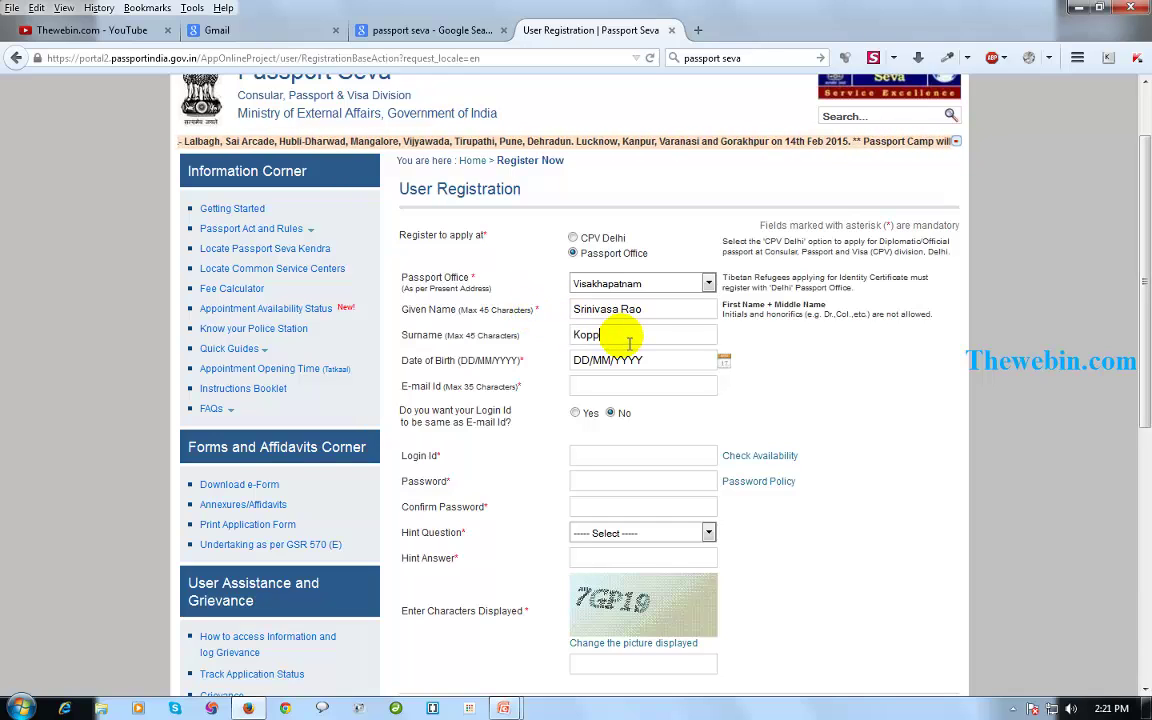
left_click(727, 366)
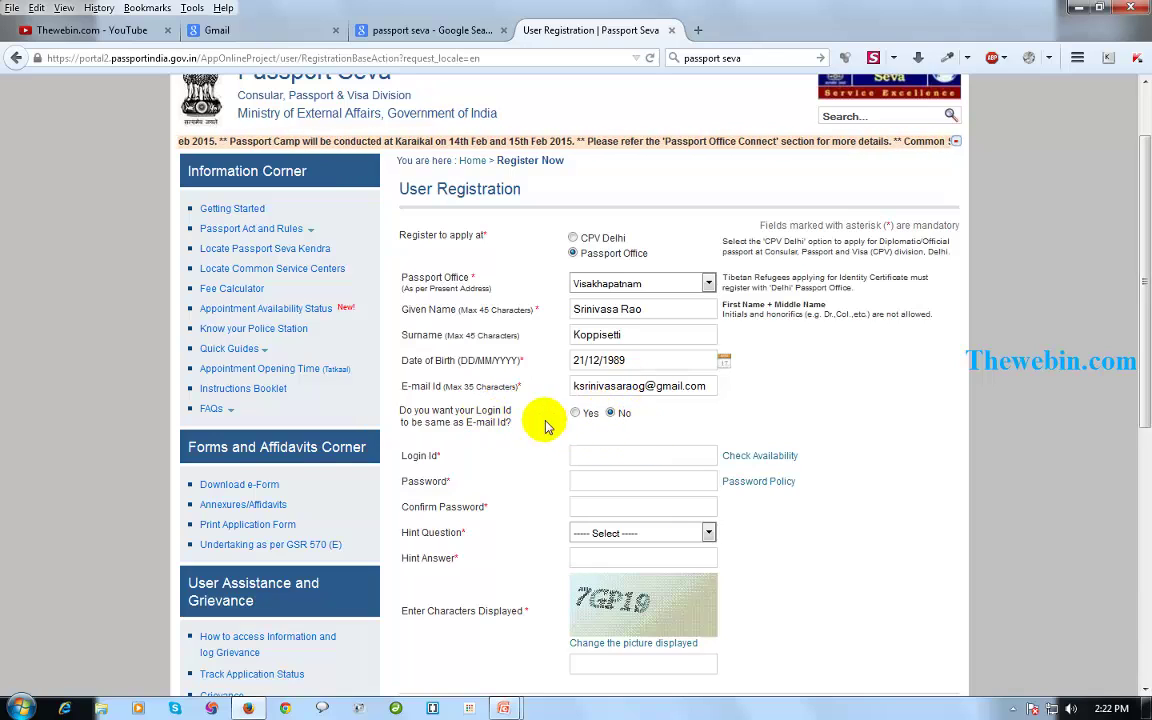
Use a separate custom login id, then enter and confirm the account password.
left_click(575, 414)
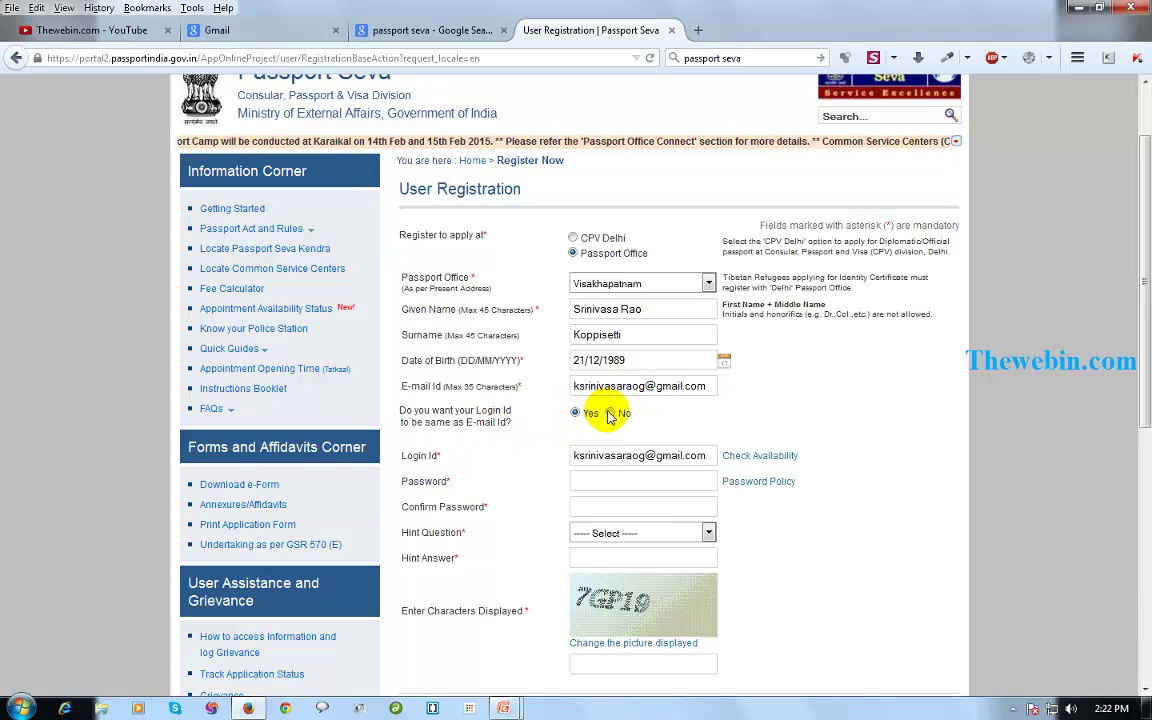
left_click(610, 414)
left_click(620, 458)
left_click(606, 484)
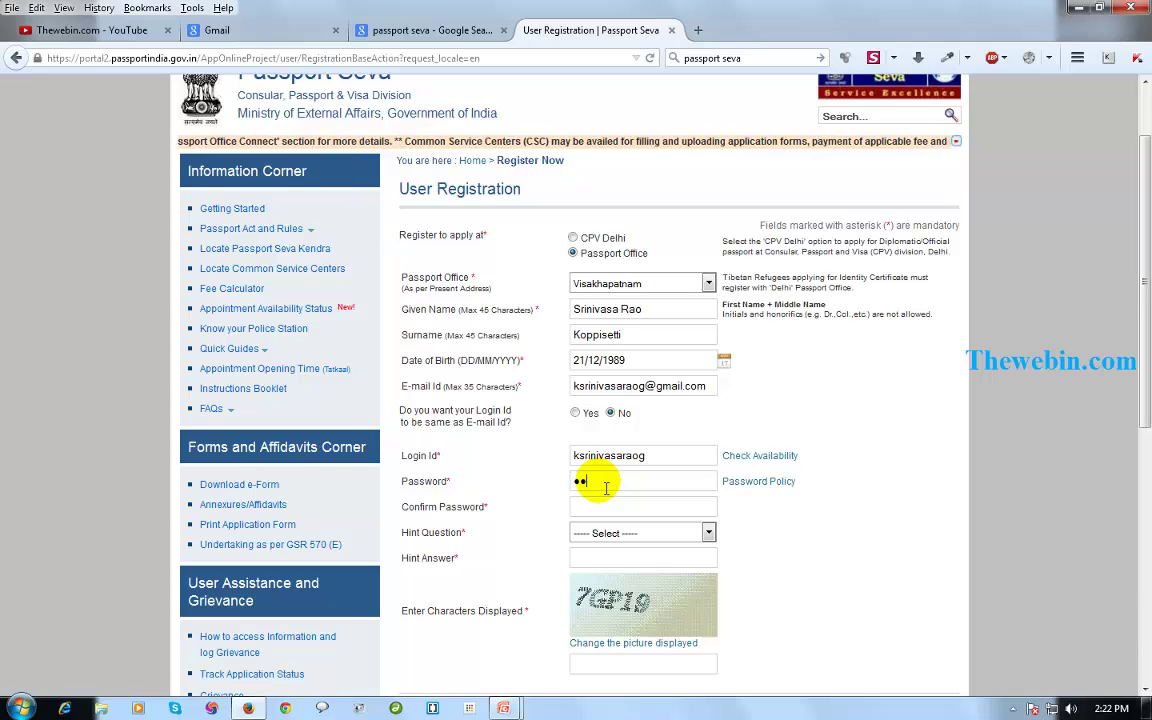
type("•••••••••")
left_click(612, 508)
type("•••••••••••••")
Set the hint question to Favourite Colour, enter the hint answer, and submit the registration.
scroll(607, 540, "down", 2)
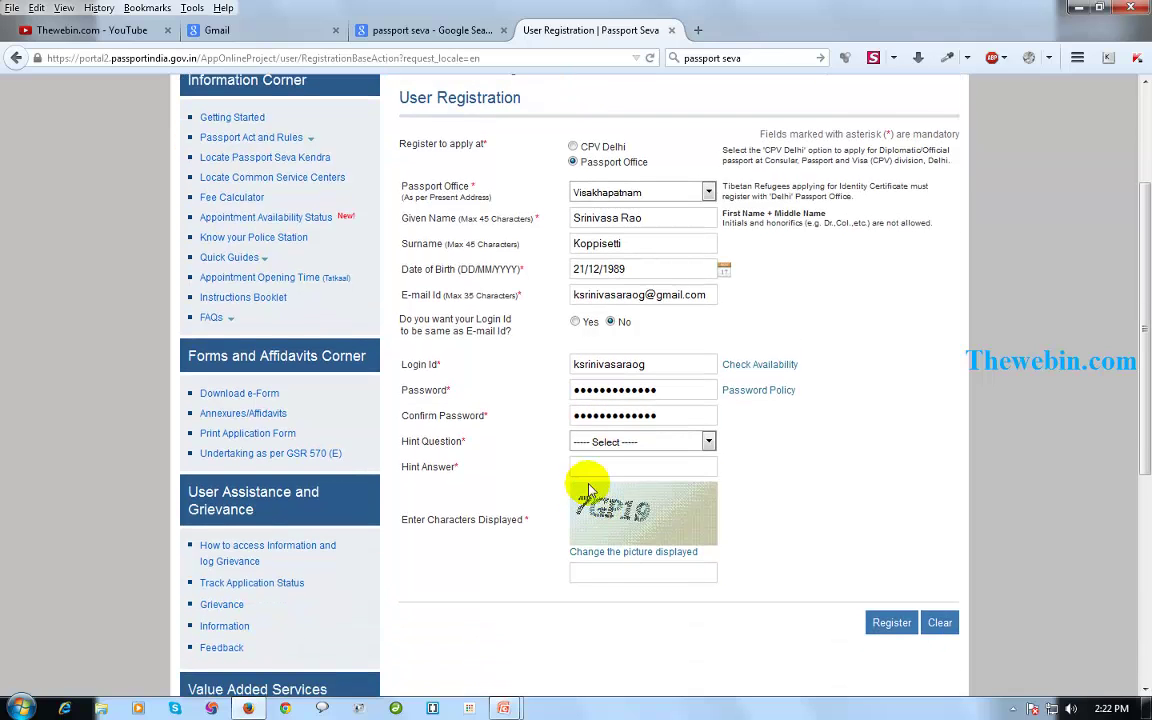
left_click(604, 445)
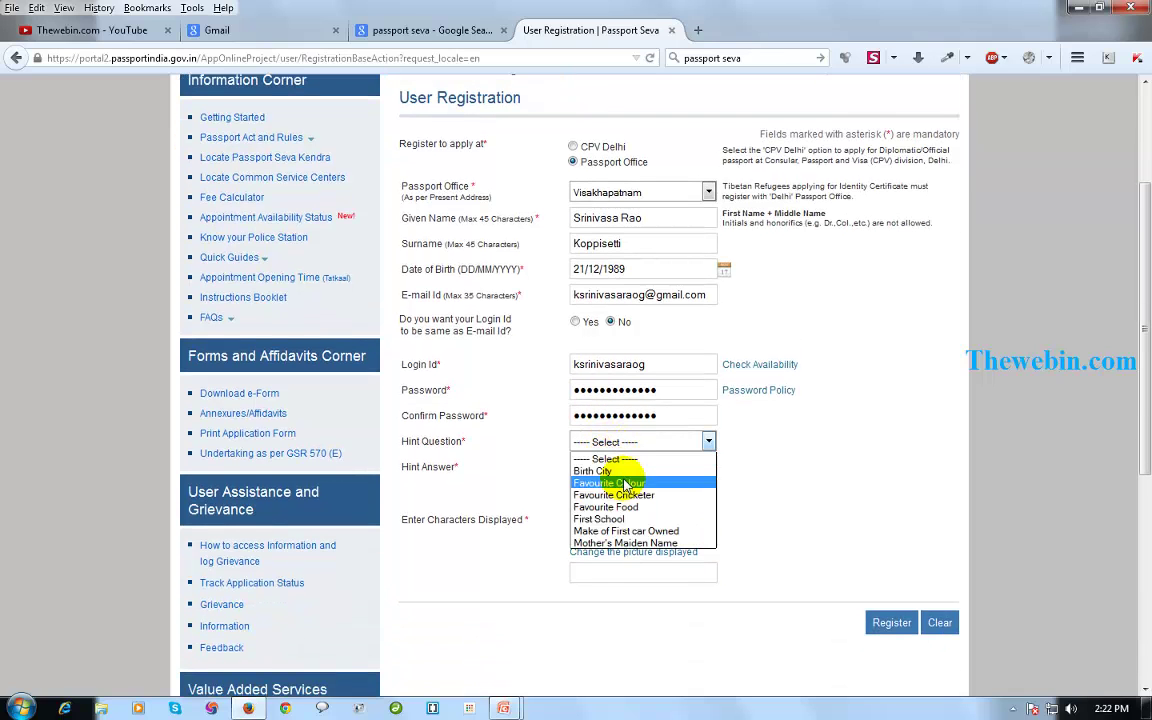
left_click(609, 483)
left_click(620, 470)
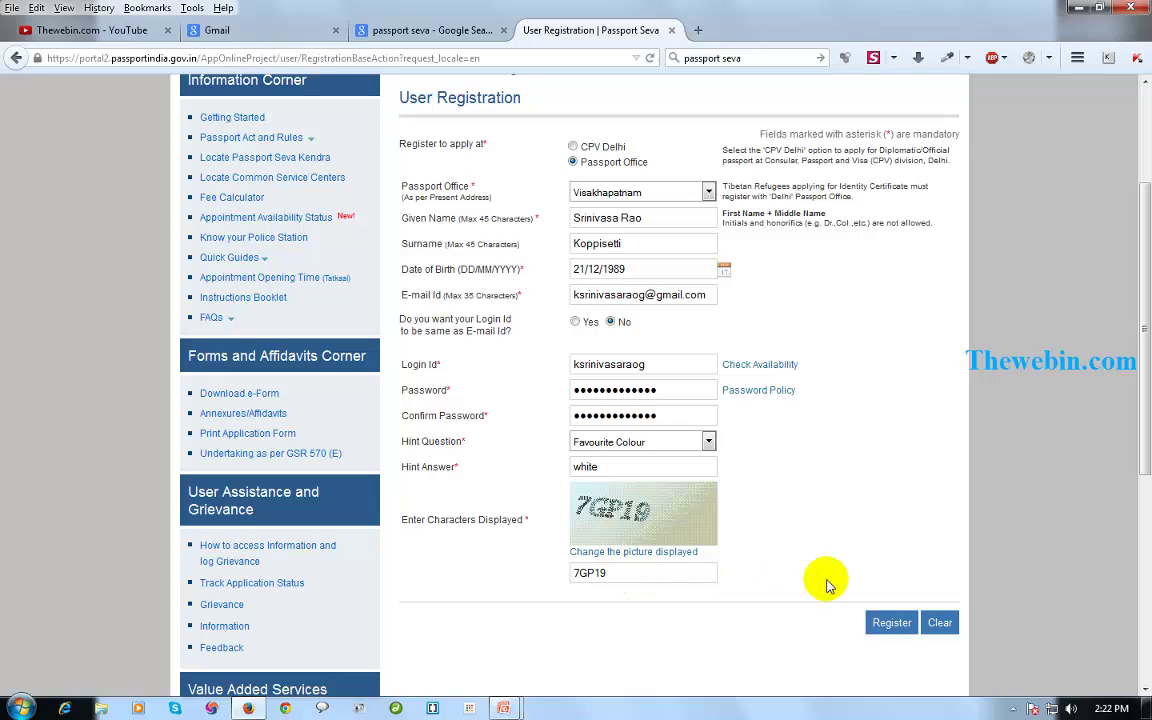
left_click(886, 624)
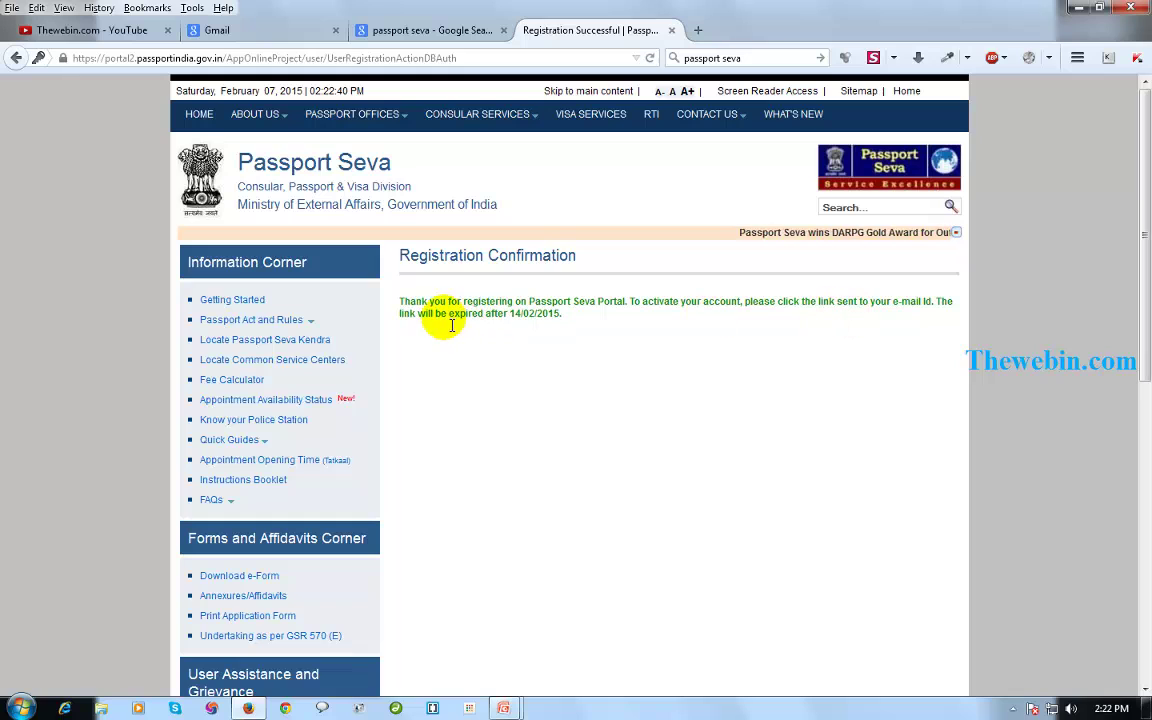
Note the activation link's expiry date, then sign in to Gmail with the account password.
double_click(528, 314)
left_click_drag(287, 36, 406, 31)
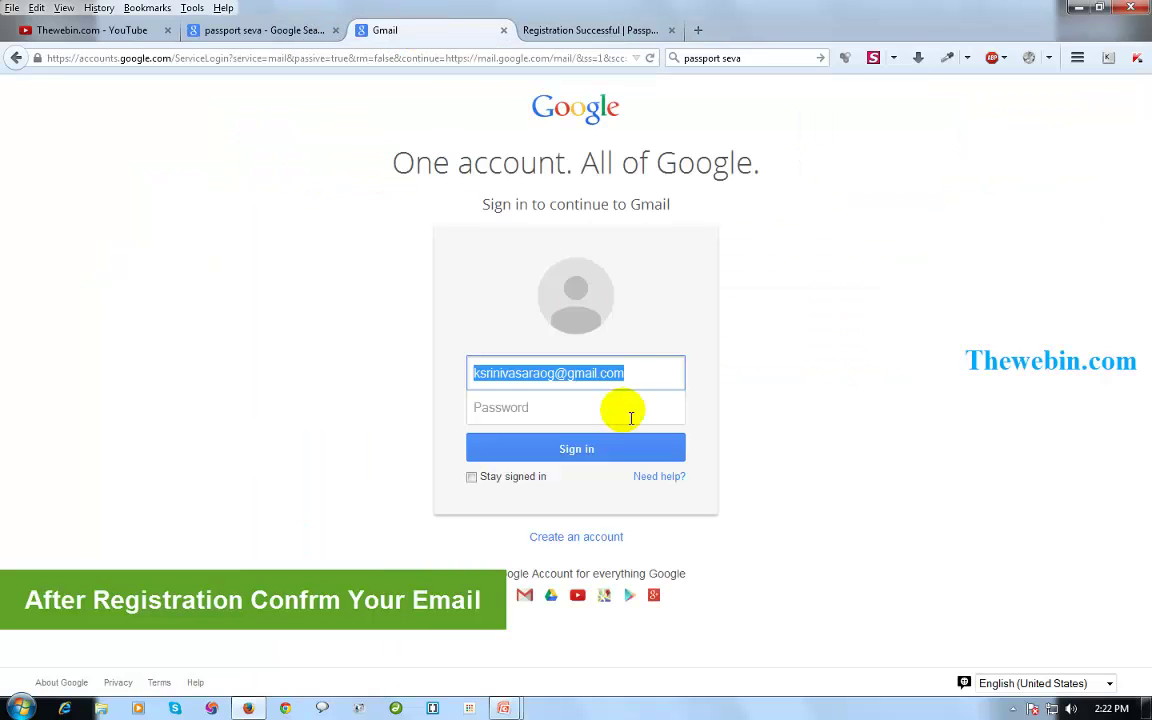
left_click(556, 420)
type("s***")
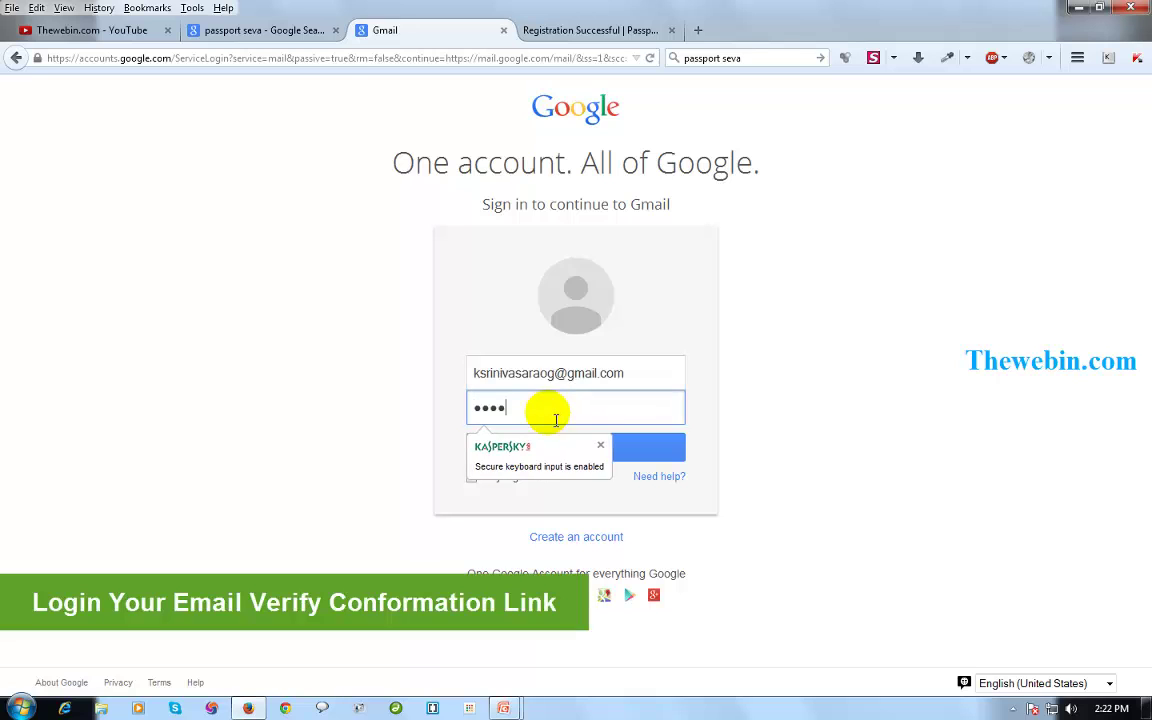
type("*******")
key("Return")
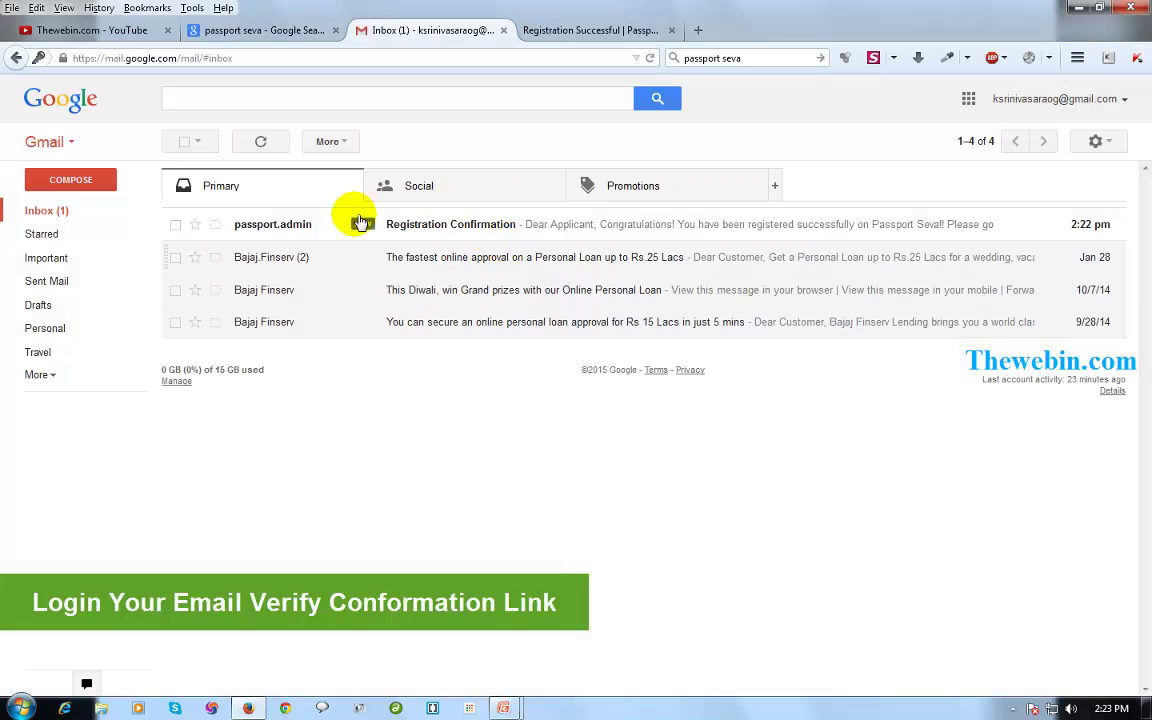
Open the Registration Confirmation e-mail and follow its account activation link.
left_click(450, 226)
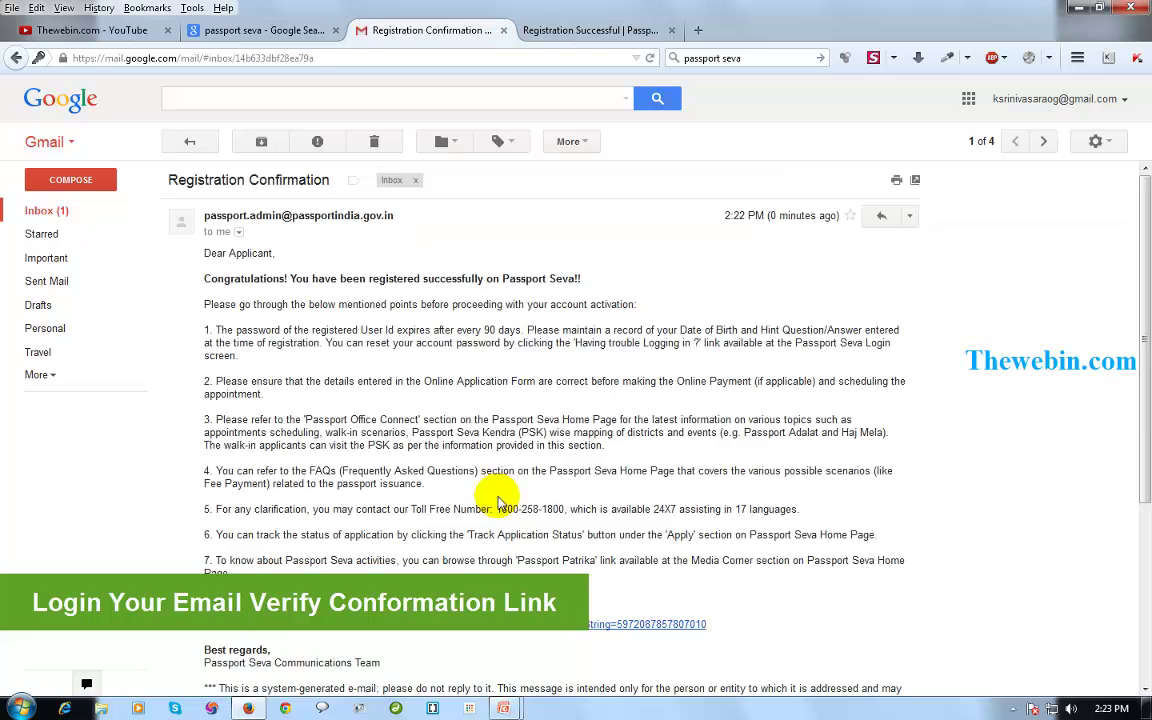
scroll(497, 502, "down", 3)
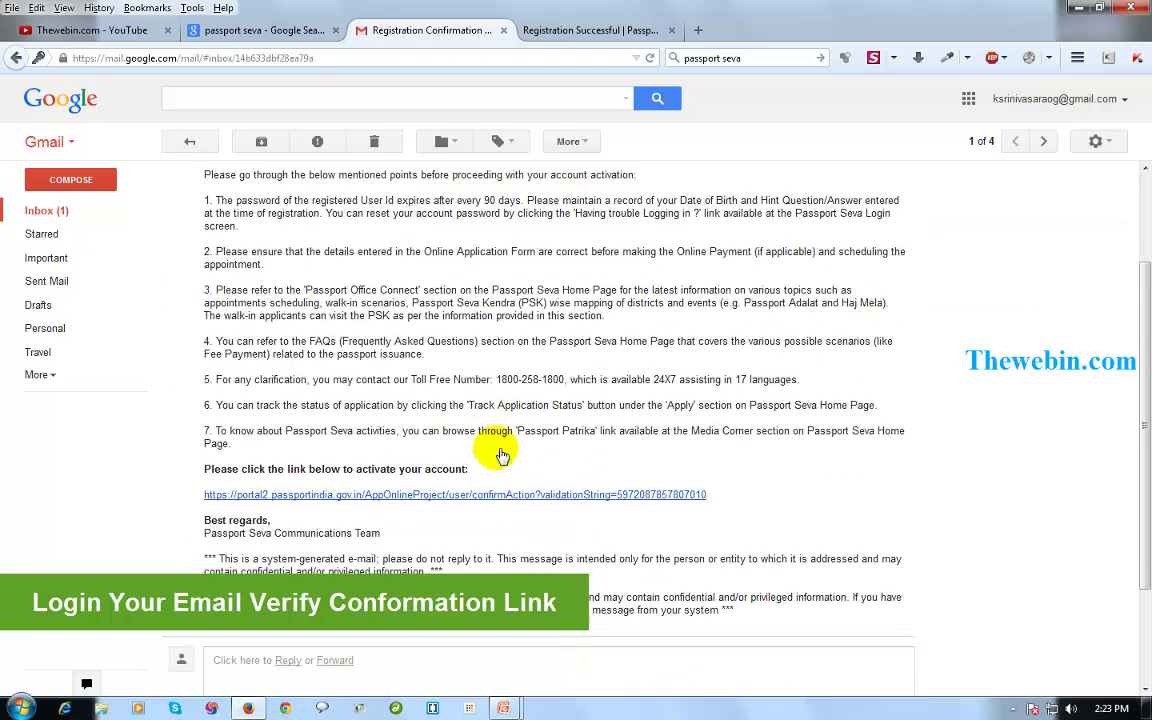
left_click(446, 497)
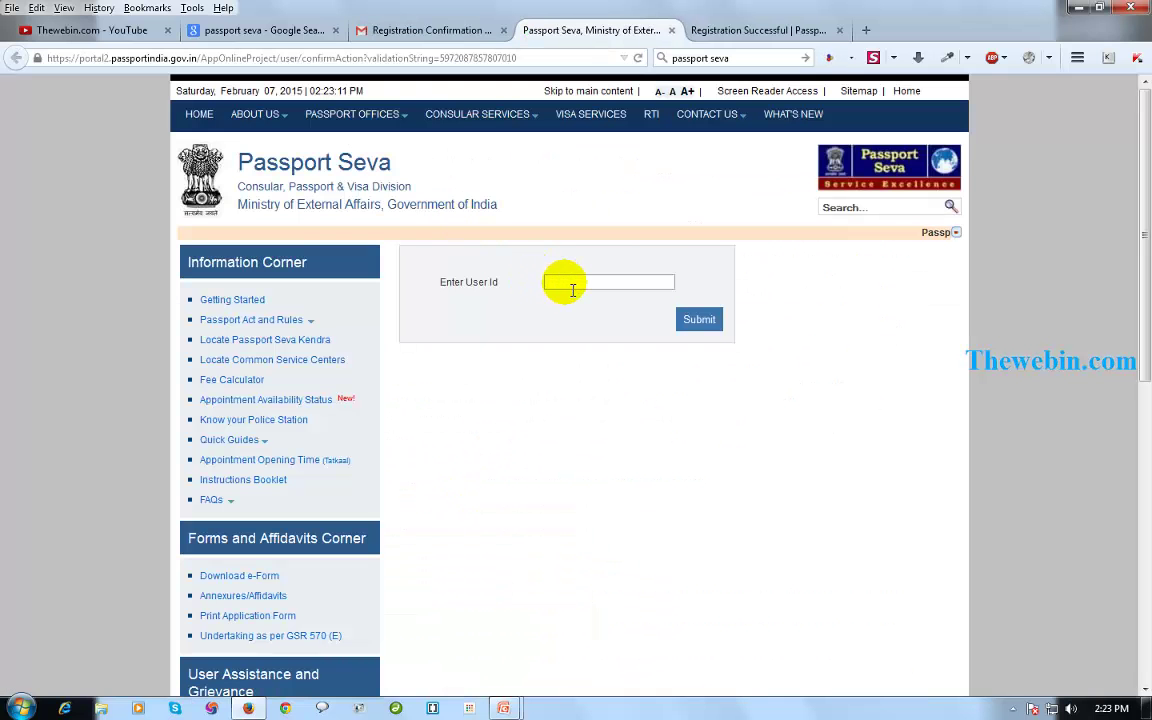
Activate the Passport Seva account by submitting its user id.
left_click(573, 285)
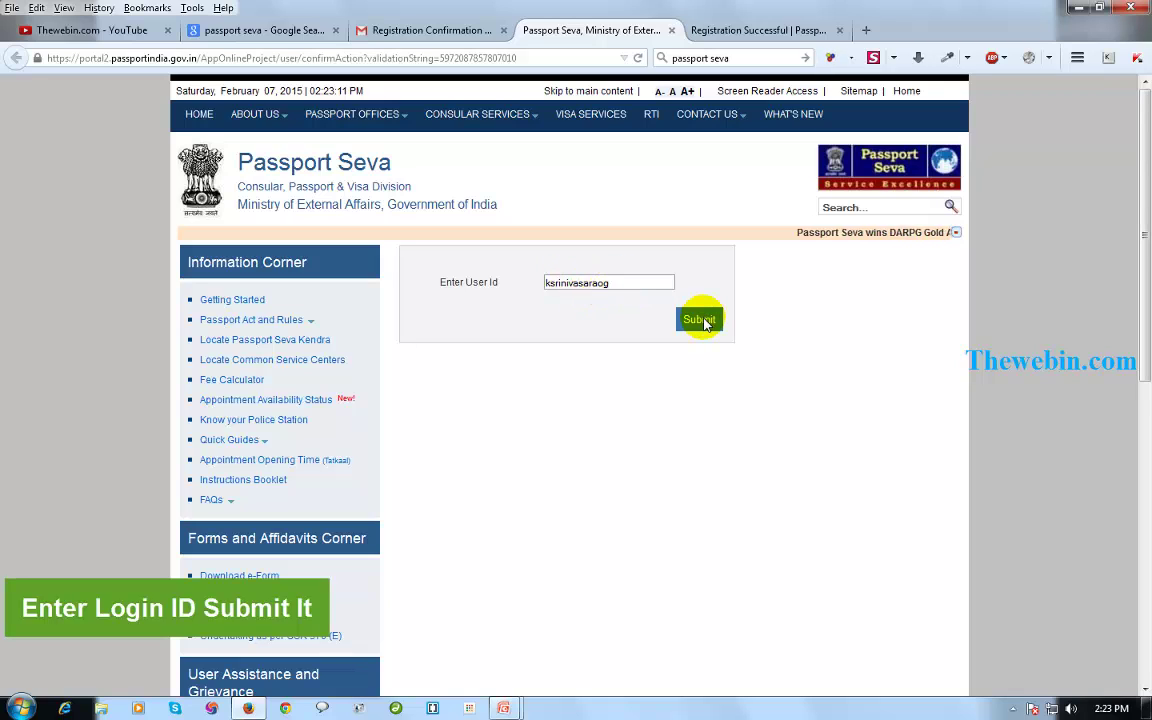
left_click(700, 320)
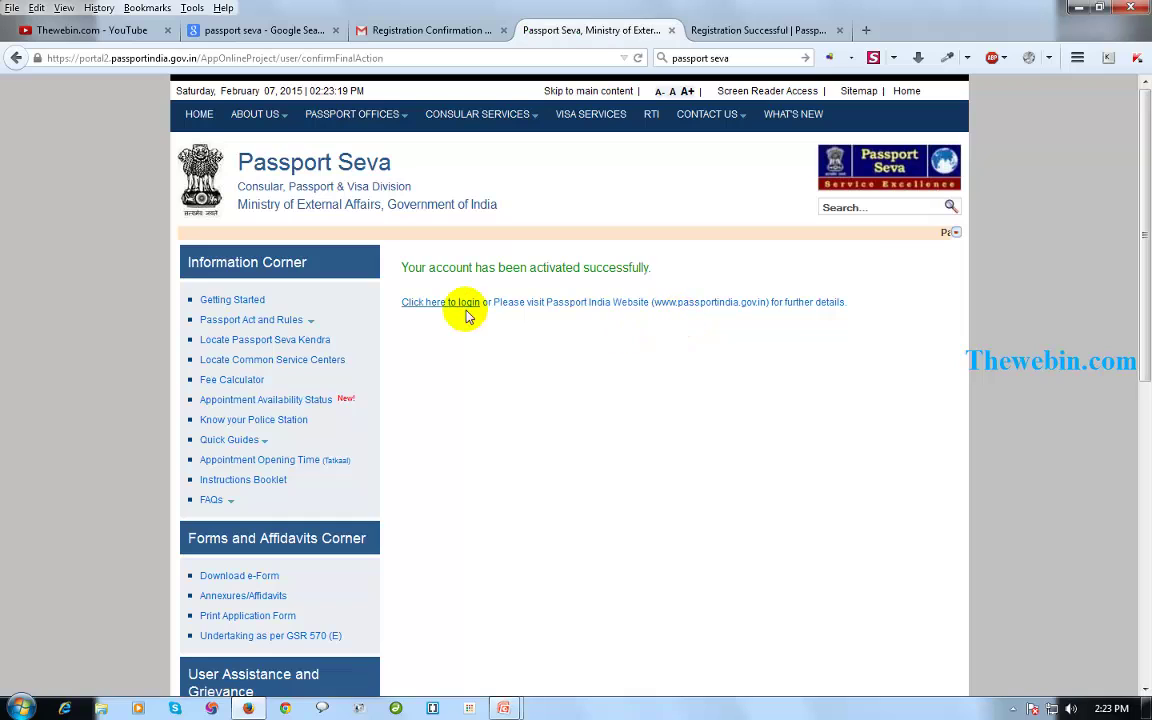
Log in to the applicant account and pick the fresh passport application option.
left_click(452, 302)
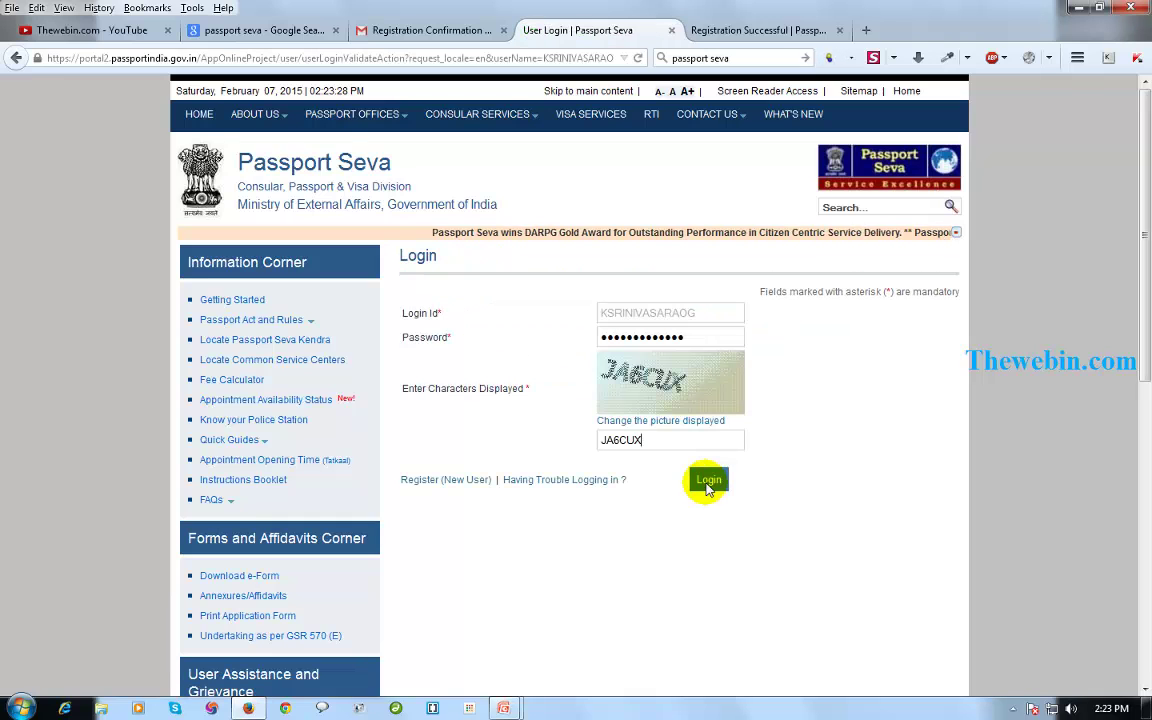
left_click(706, 484)
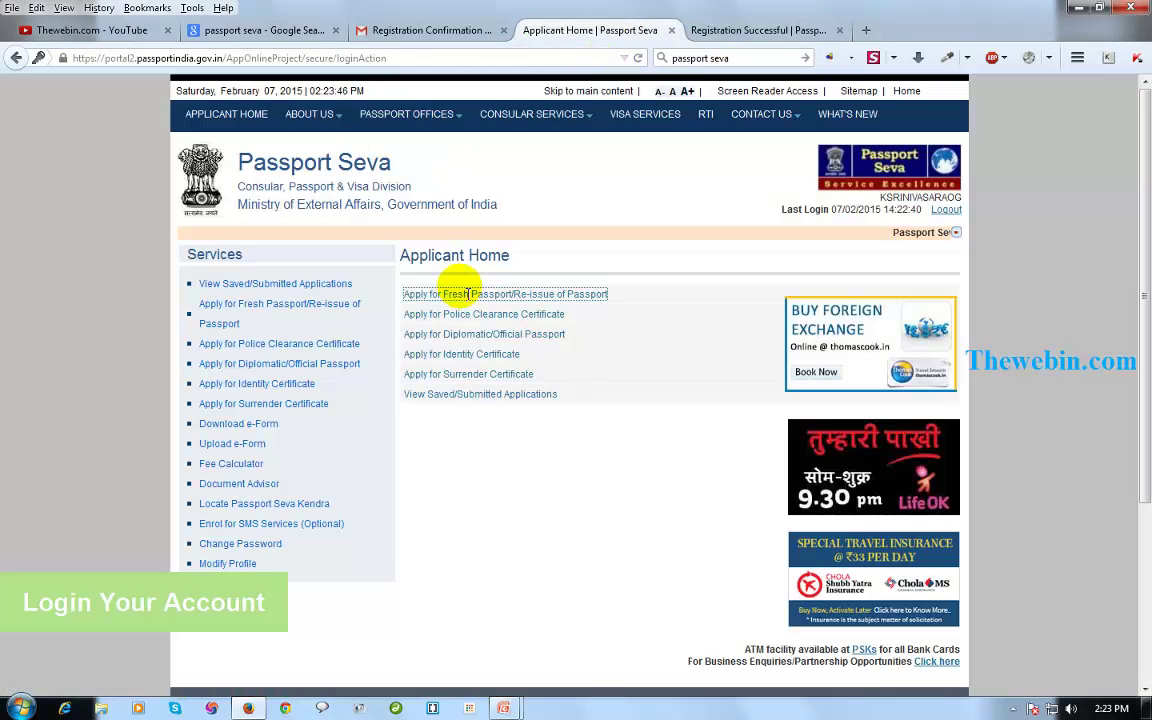
left_click(495, 295)
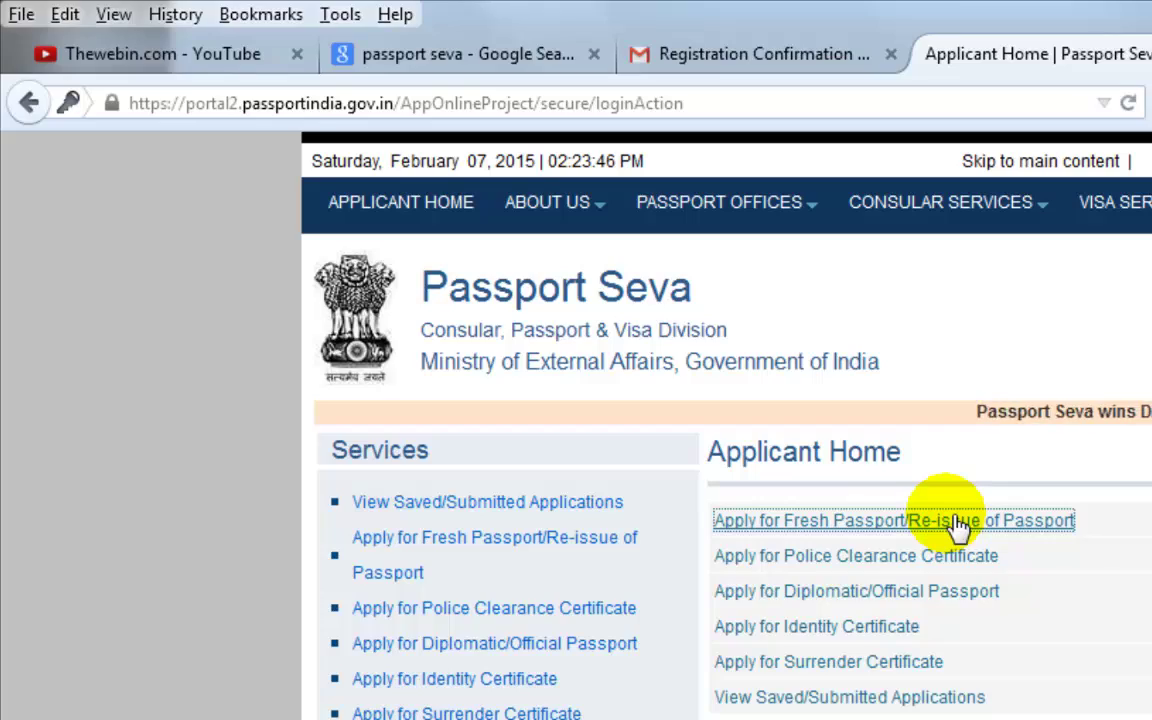
Review the Alternative 1 and Alternative 2 submission options and start the online application form.
left_click(957, 525)
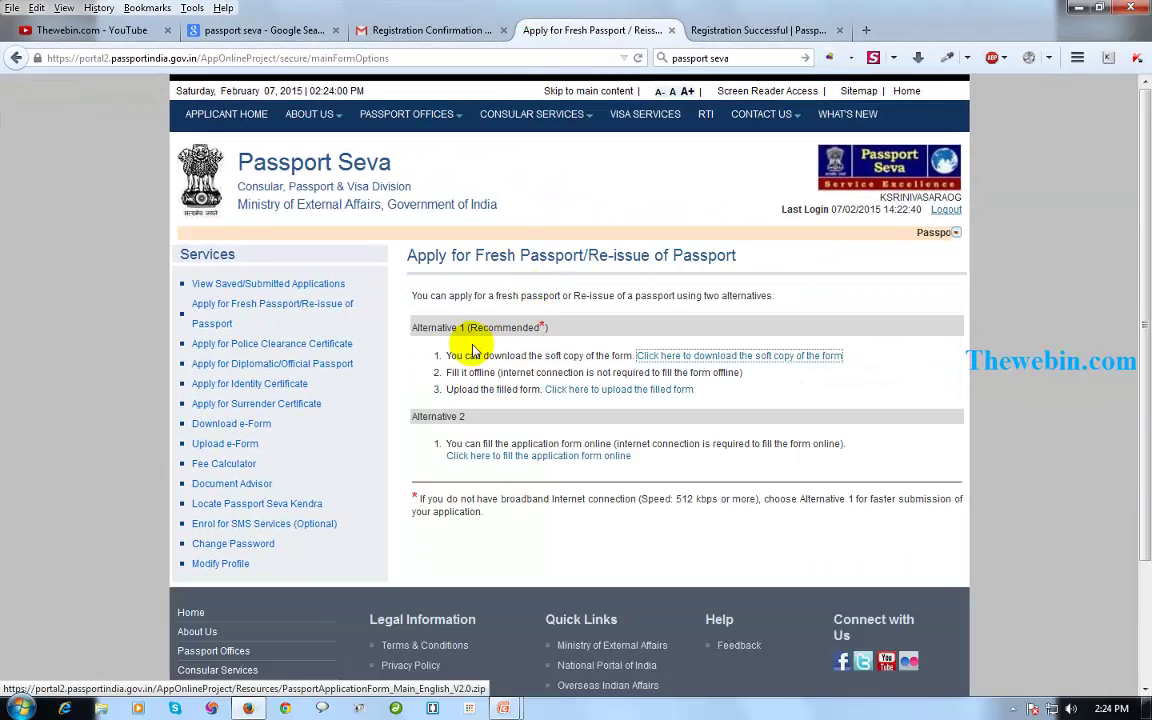
left_click_drag(418, 328, 478, 328)
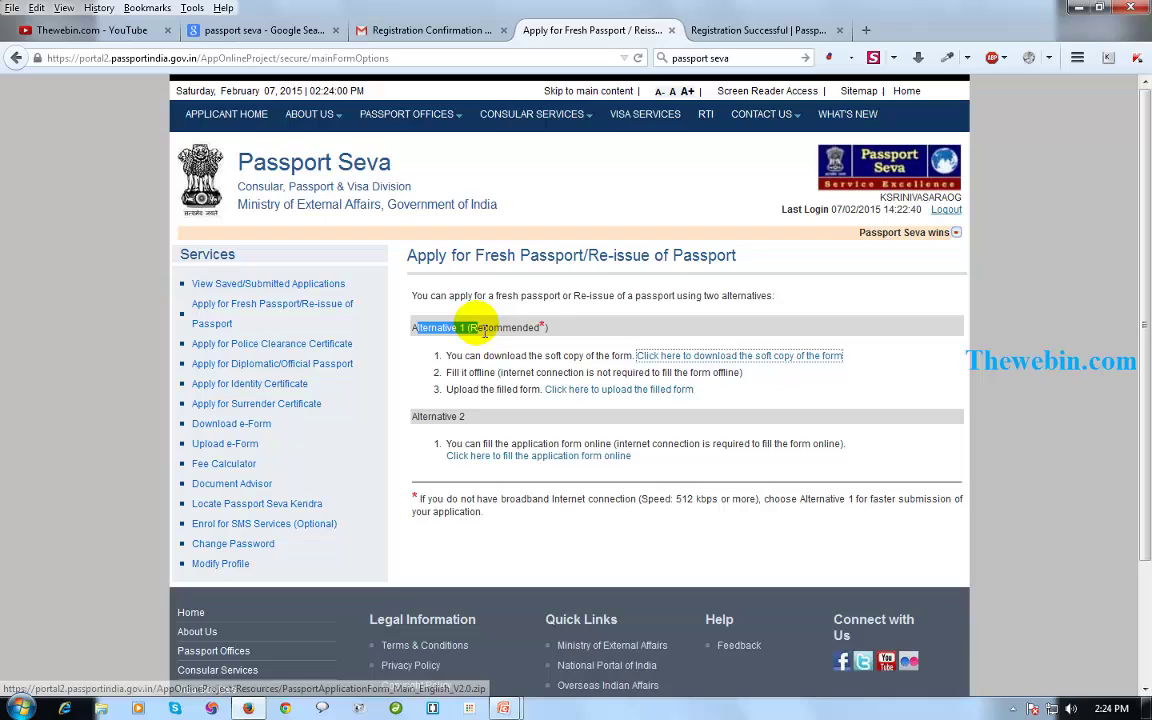
left_click(410, 418)
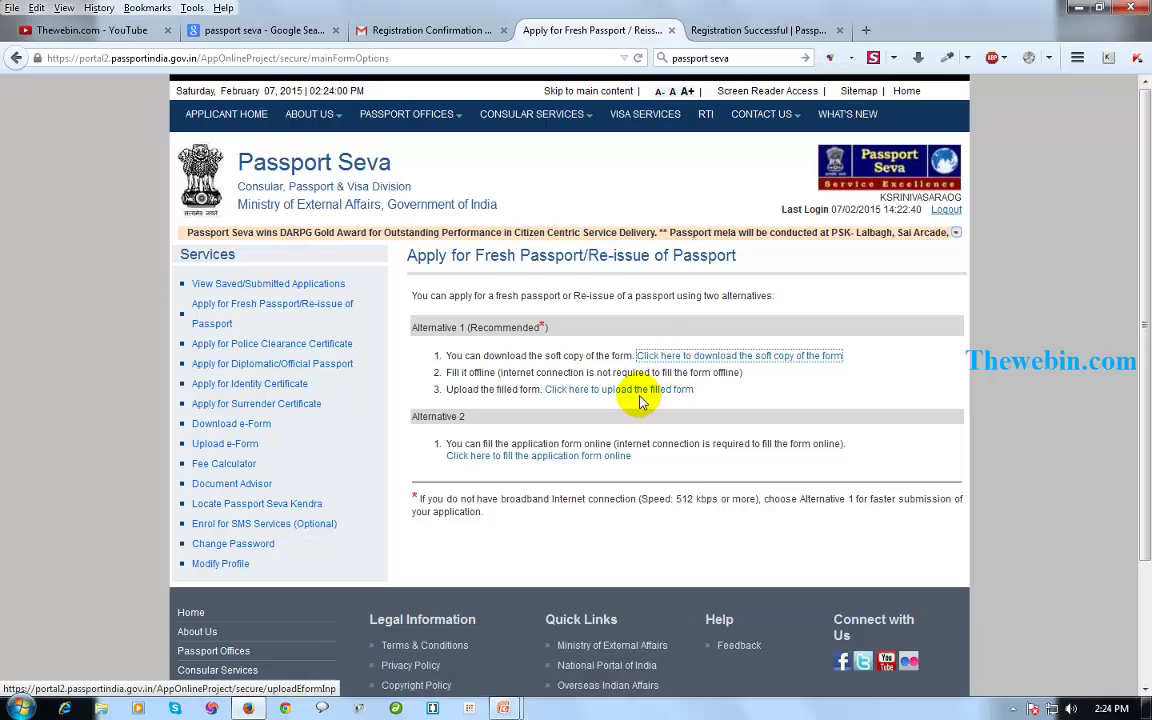
left_click_drag(470, 416, 422, 420)
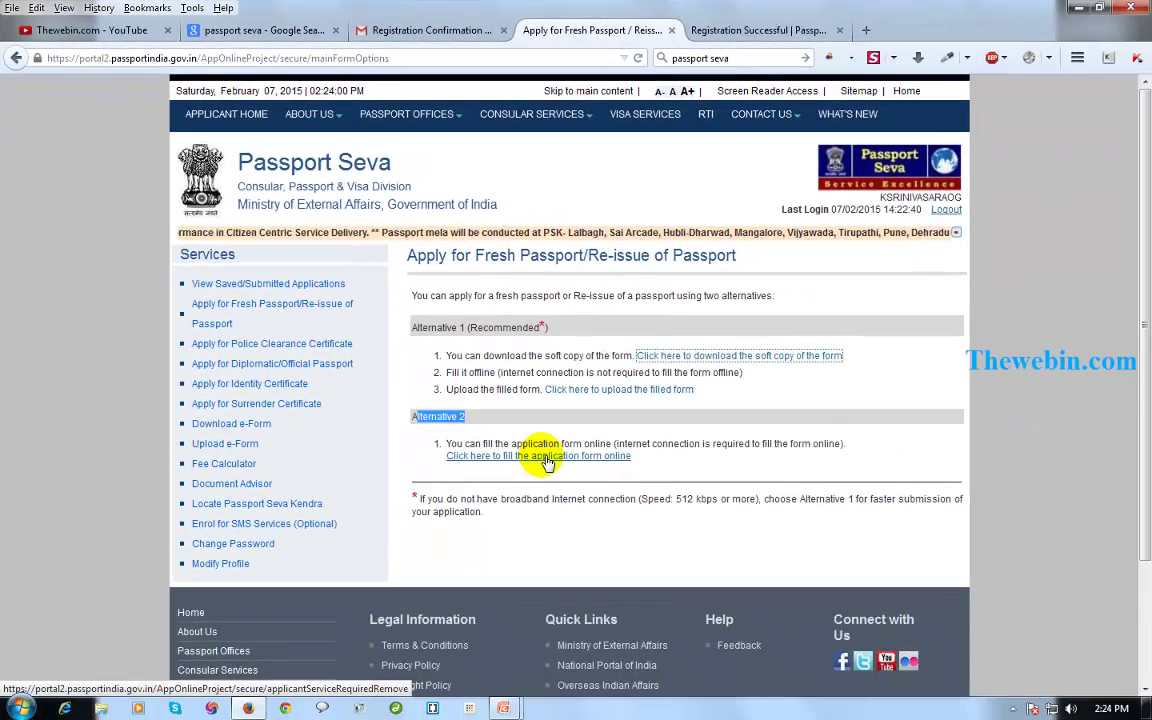
left_click(574, 482)
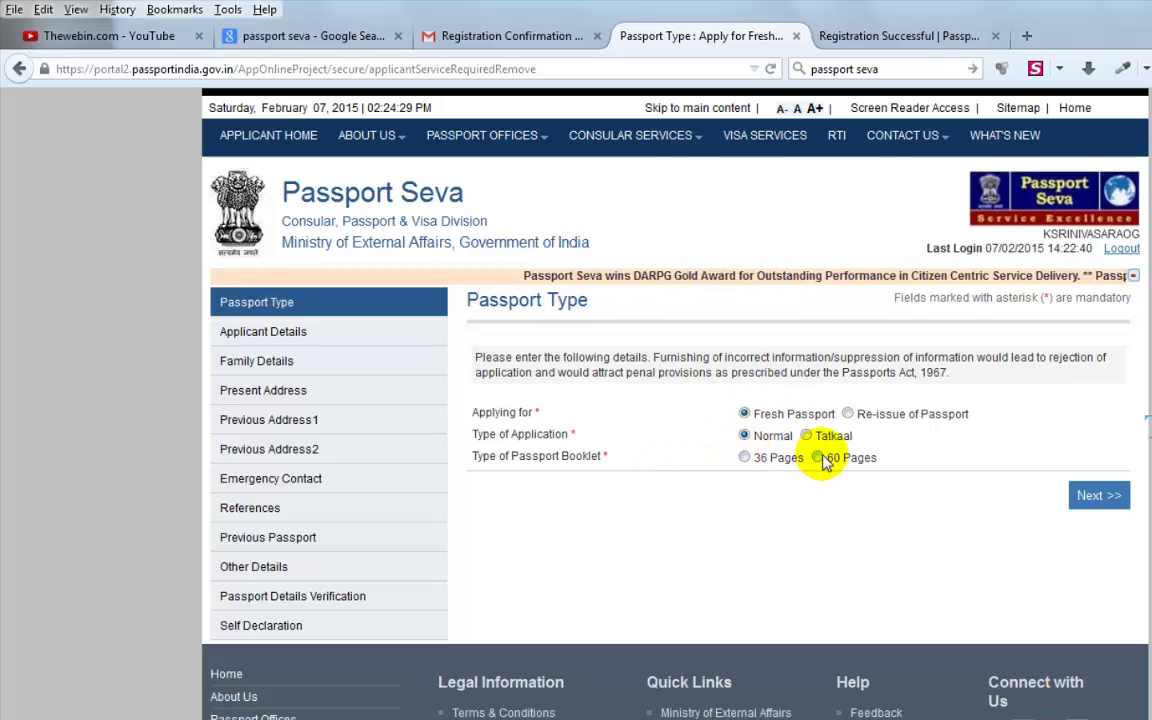
Enter the applicant's given name and surname, answer No to other or changed names, and set birth date.
left_click(1100, 496)
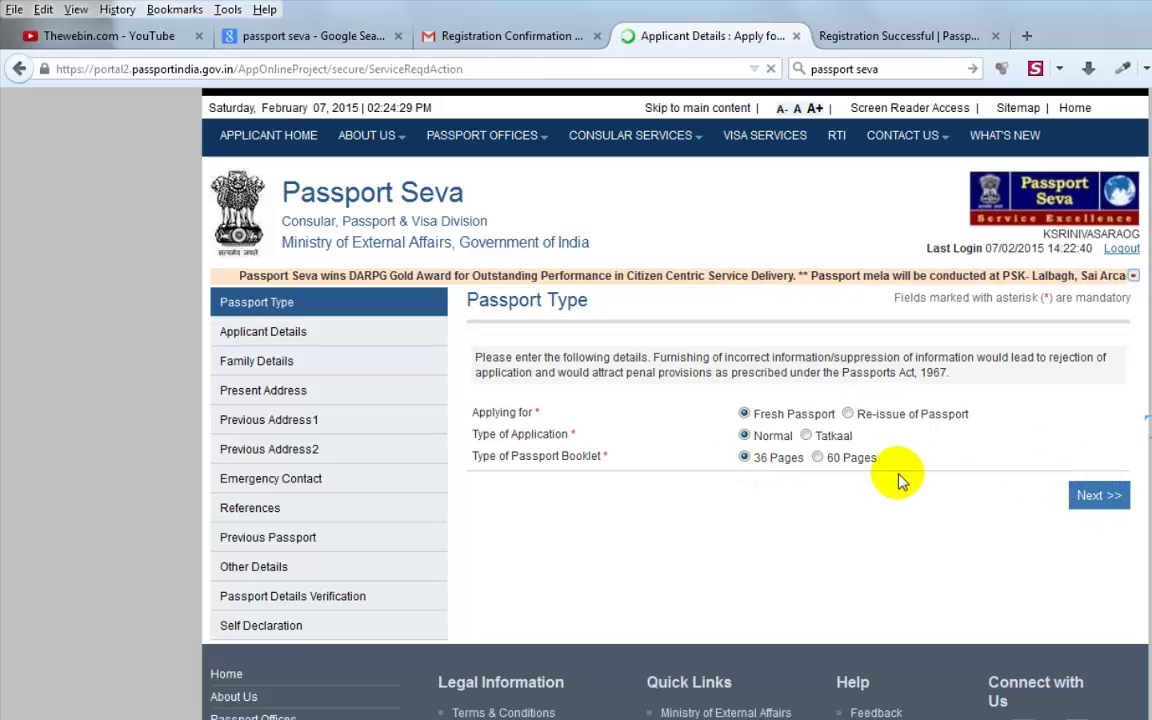
key("Tab")
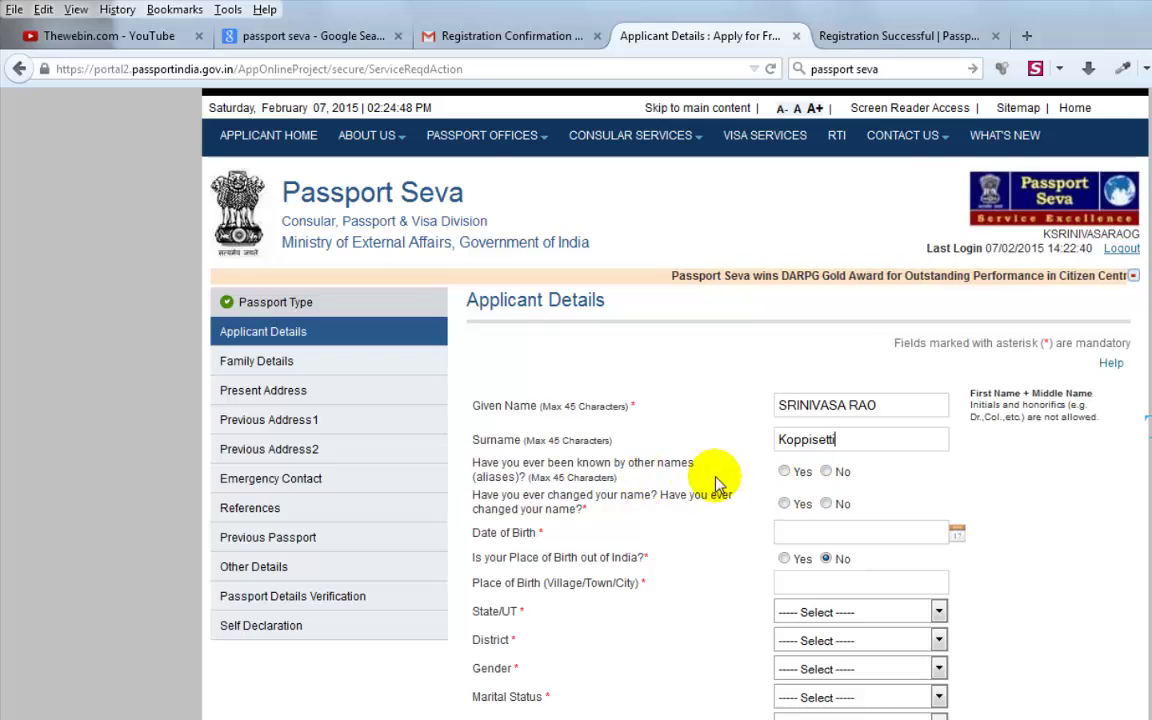
left_click(826, 472)
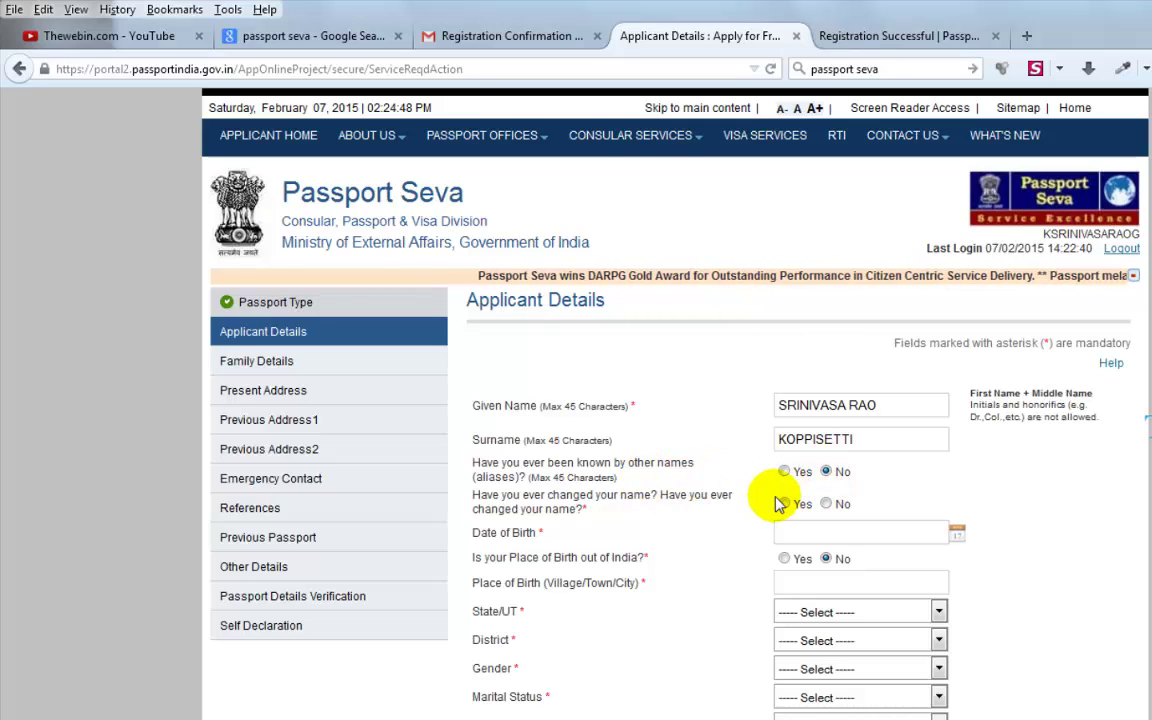
left_click(827, 504)
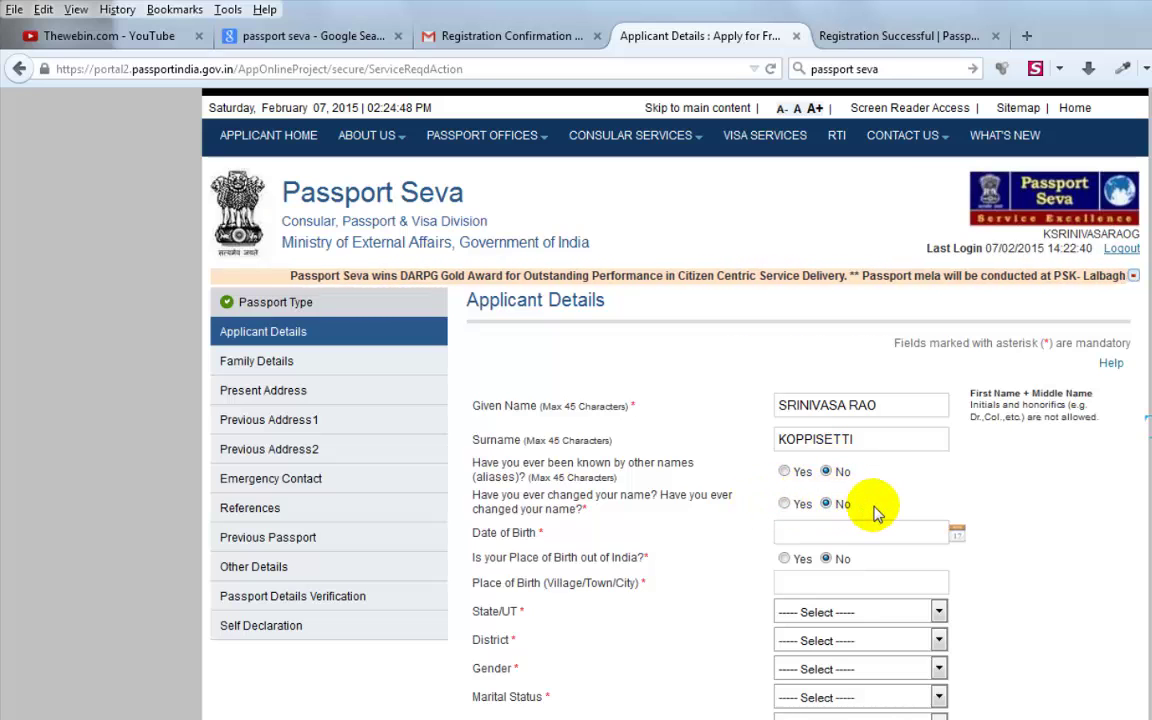
left_click(957, 533)
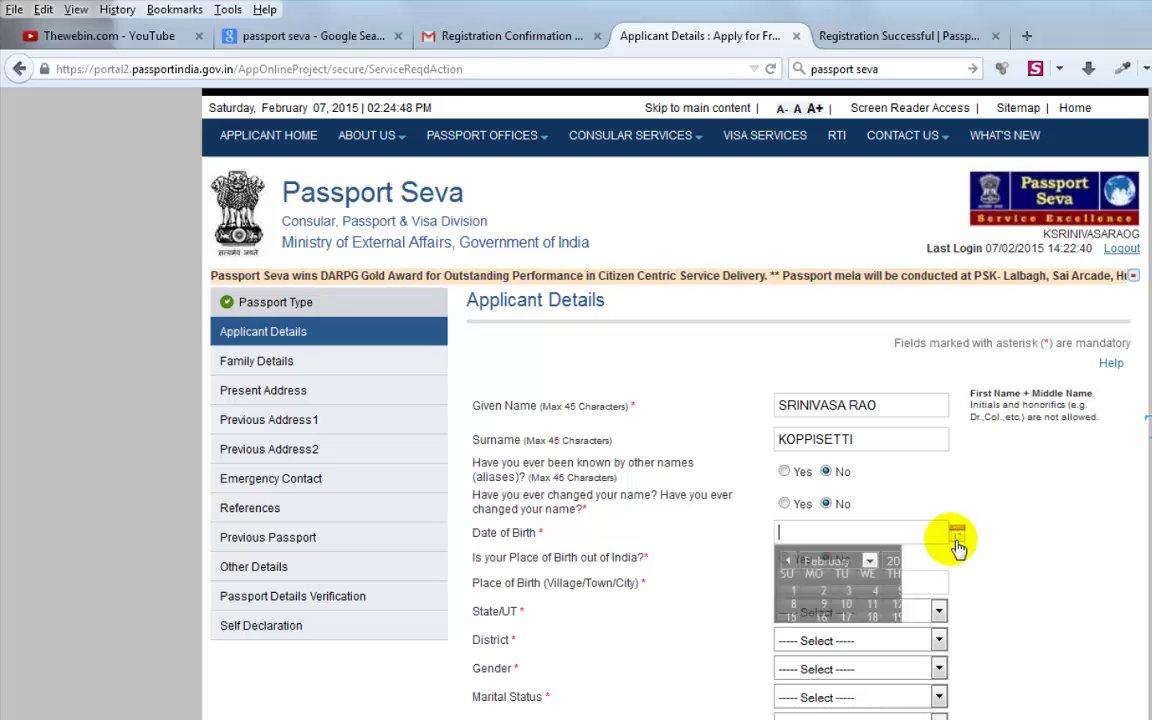
left_click(931, 553)
left_click(931, 520)
left_click(850, 600)
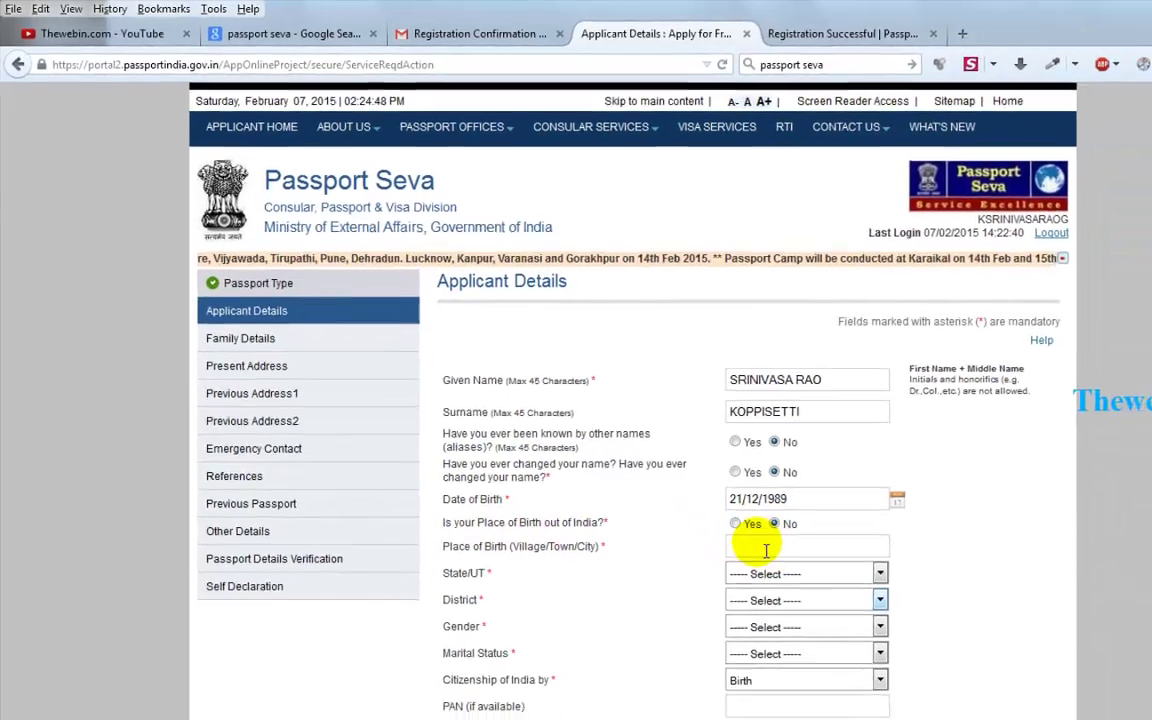
Set place of birth in Andhra Pradesh, East Godavari district, gender Male, marital status Single.
left_click(766, 549)
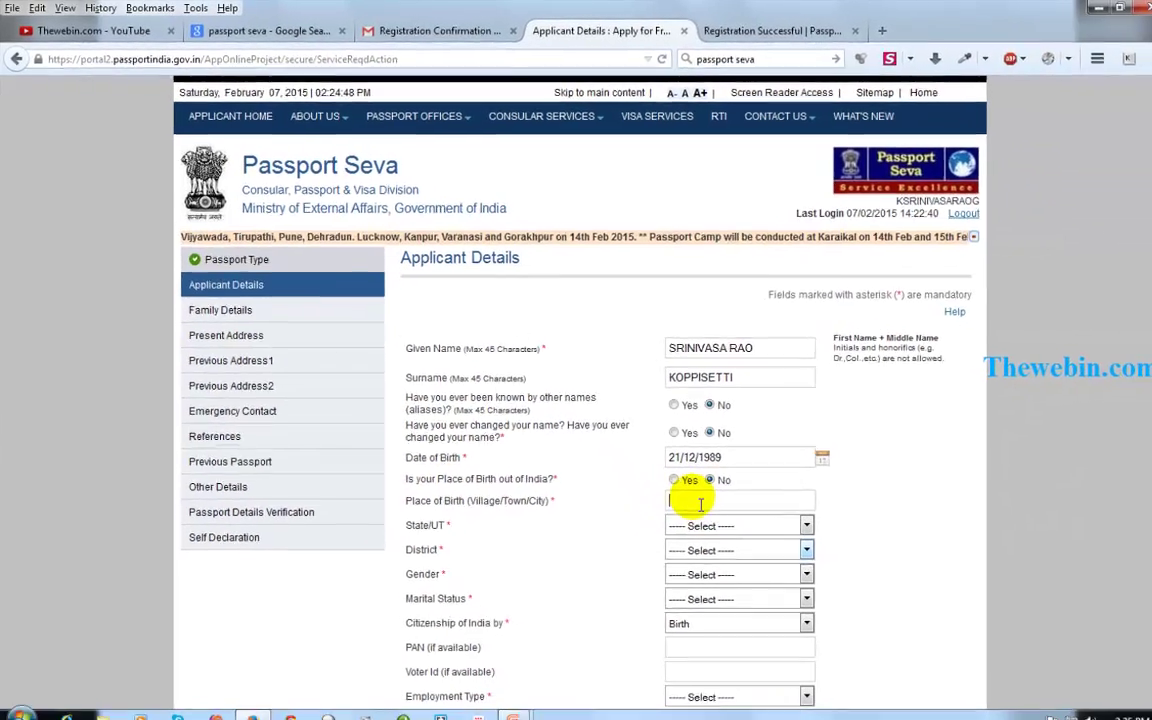
scroll(766, 560, "down", 2)
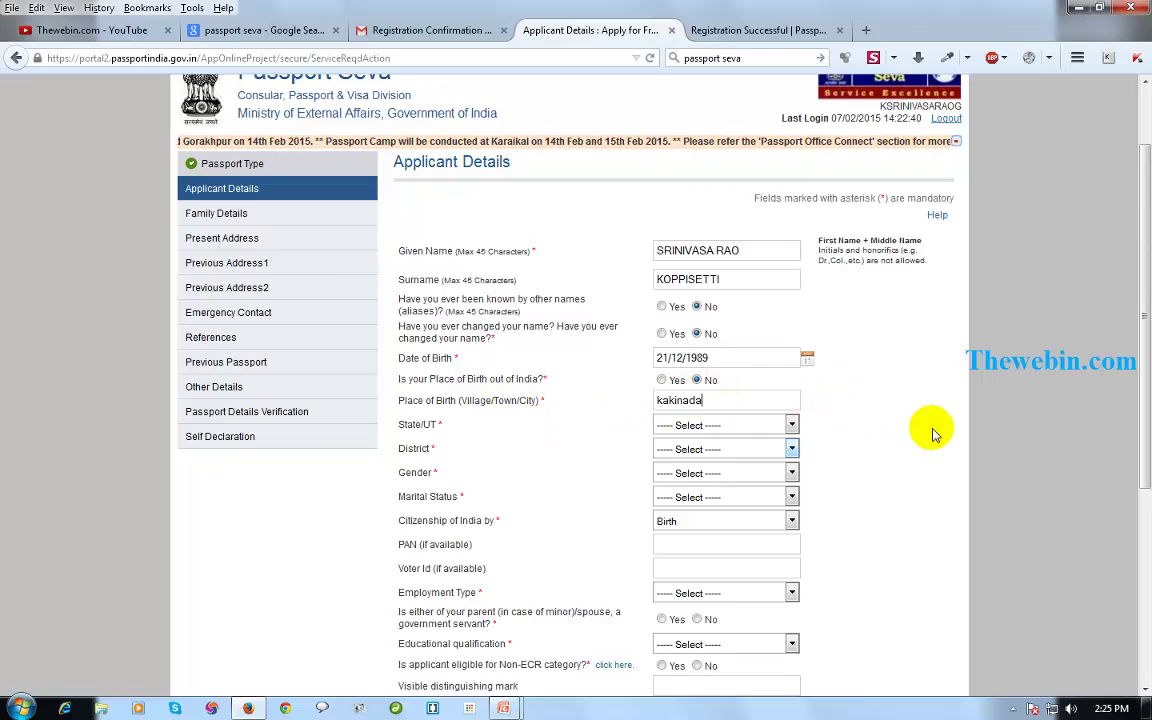
left_click(736, 427)
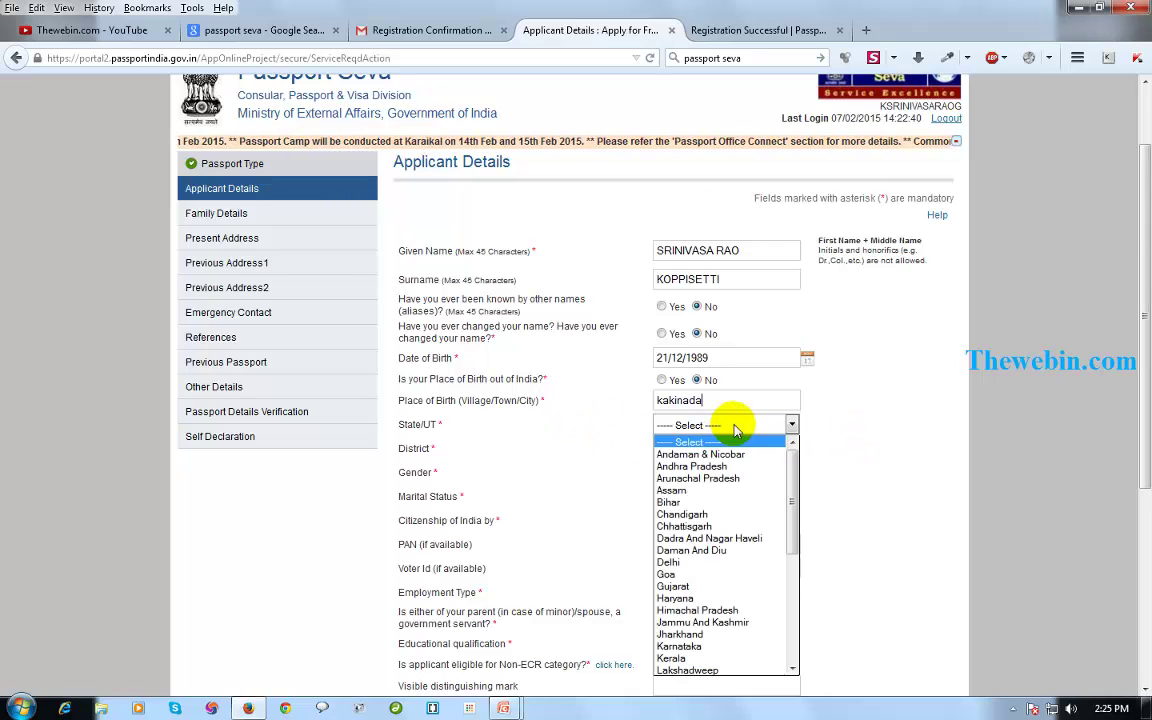
left_click(721, 467)
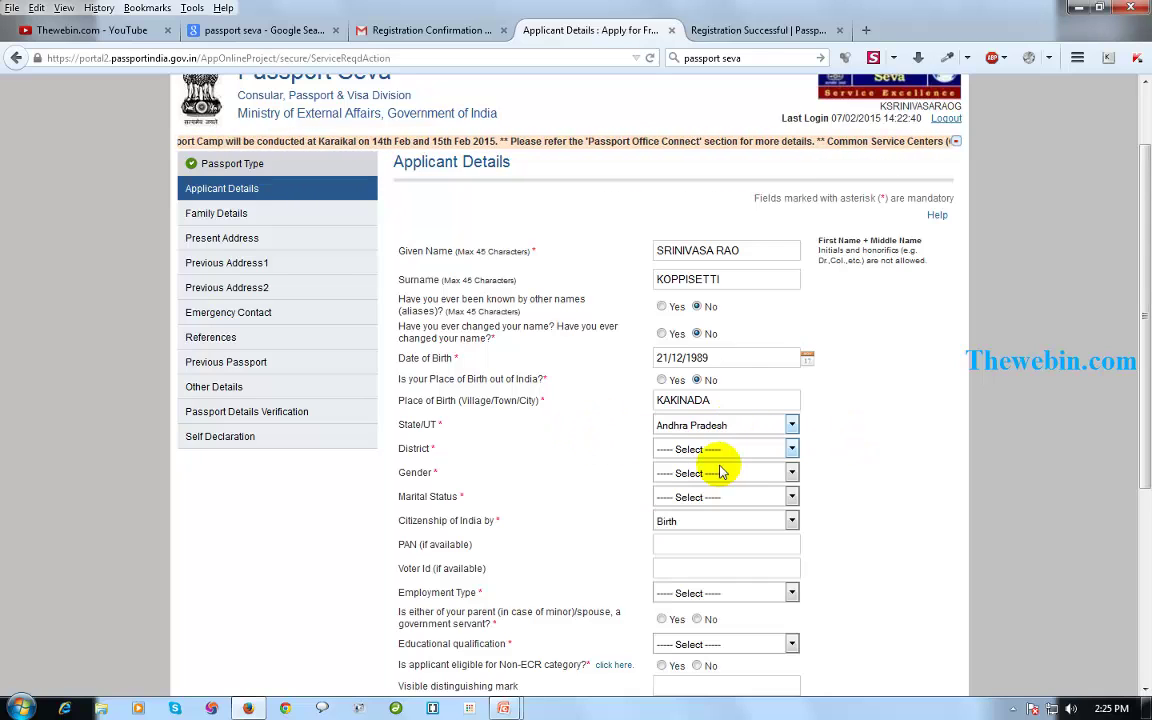
left_click(718, 452)
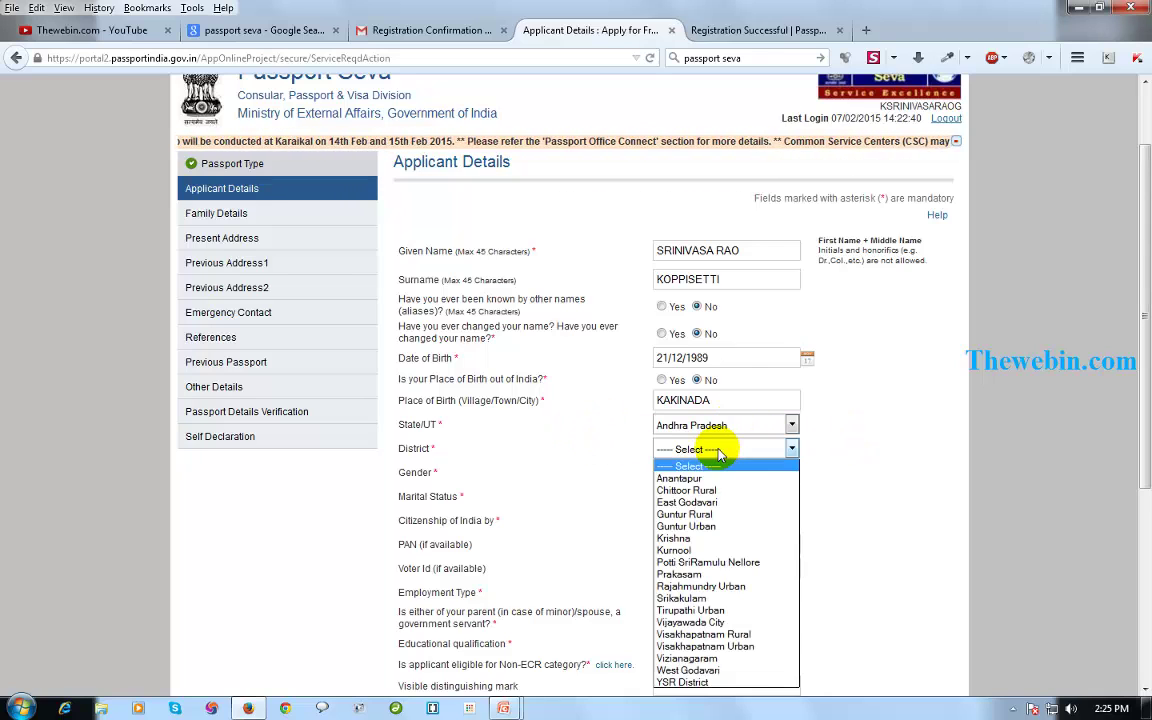
left_click(718, 503)
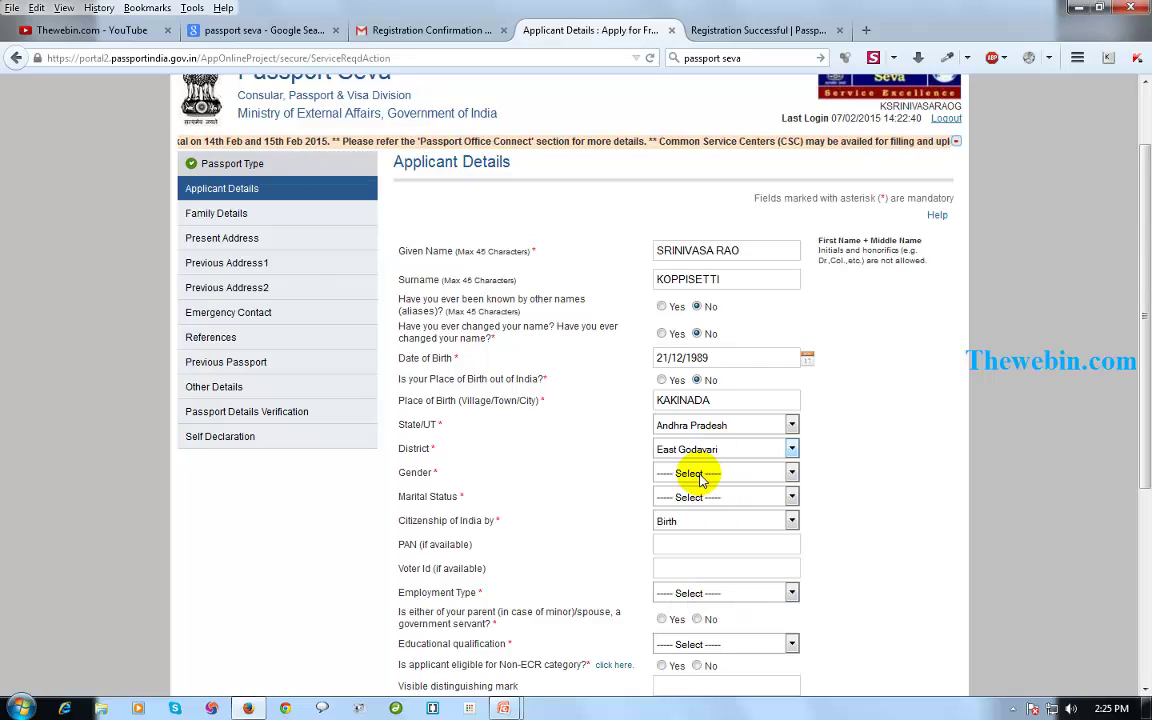
left_click(700, 476)
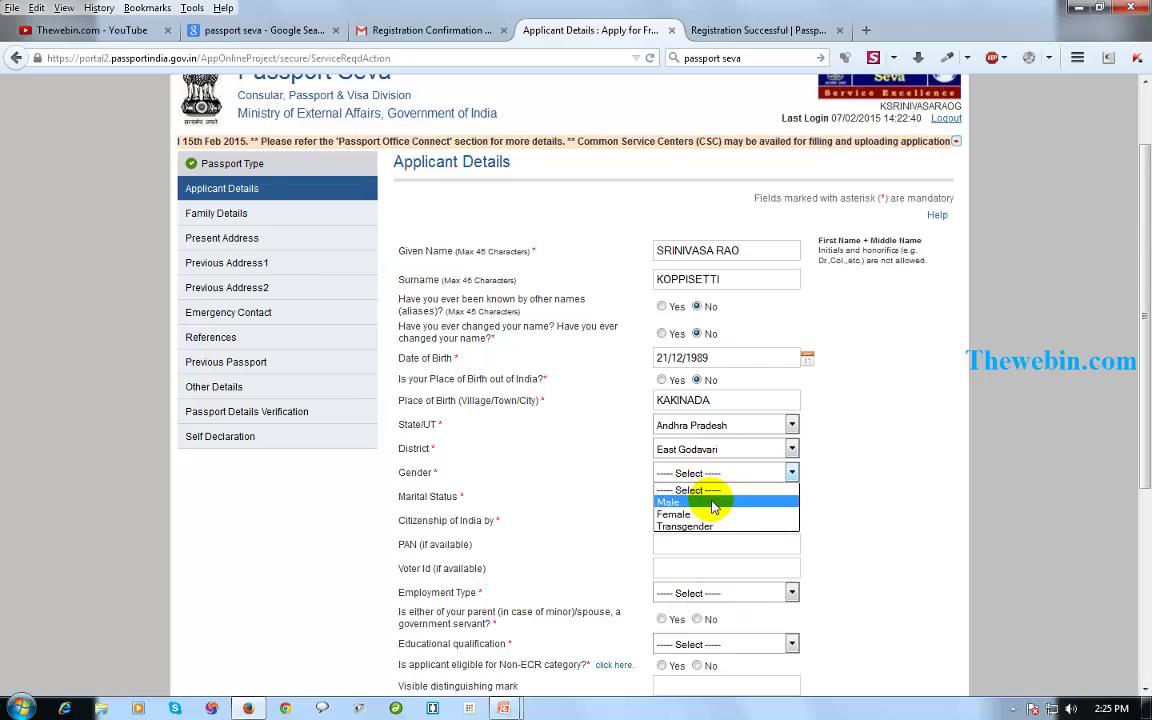
left_click(713, 503)
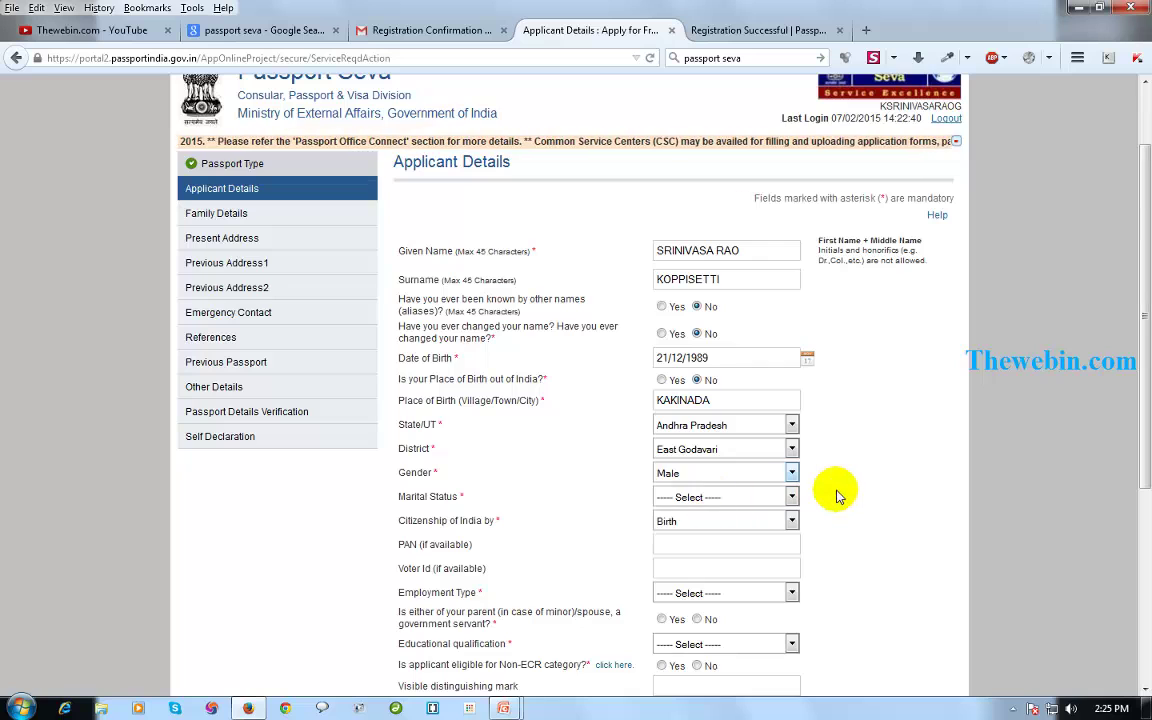
left_click(672, 500)
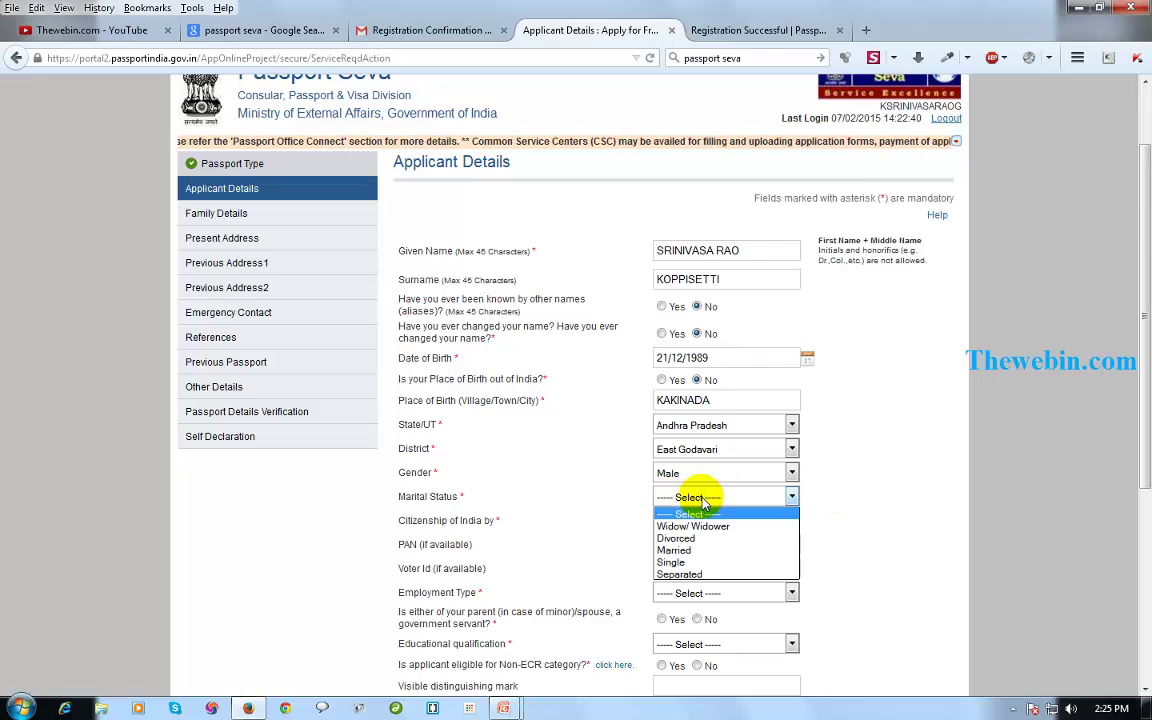
left_click(709, 564)
Leave PAN and Voter Id blank and set employment type to Student.
scroll(720, 530, "down", 2)
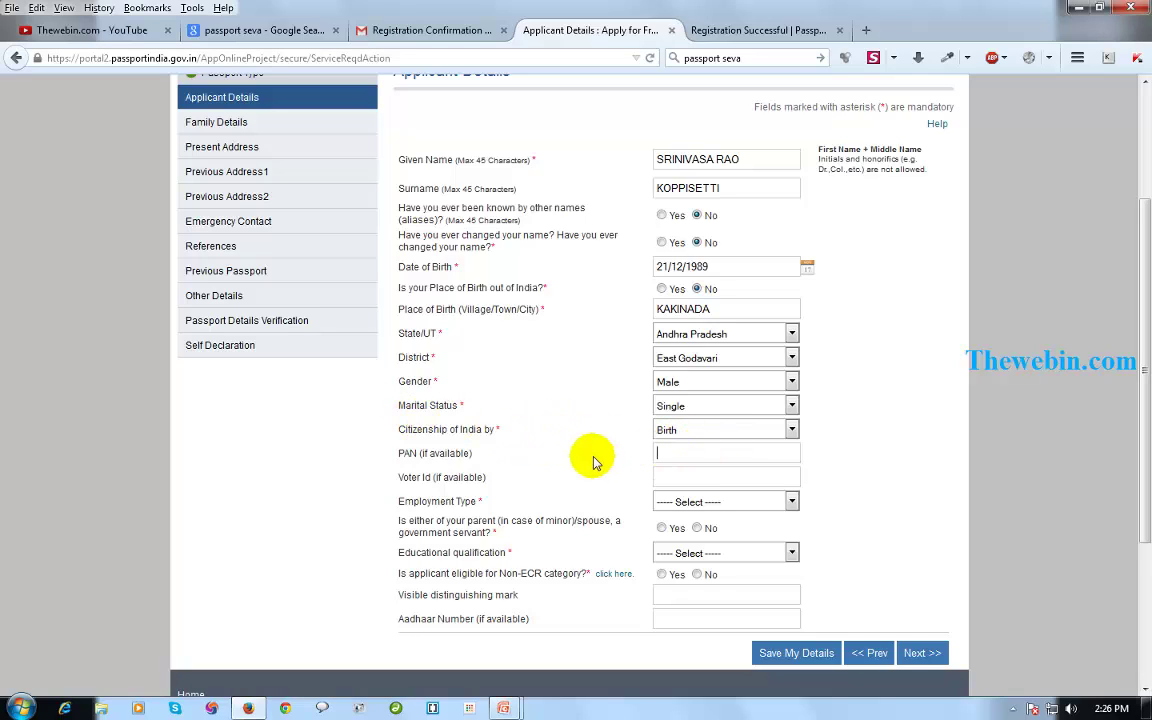
left_click_drag(477, 463, 405, 460)
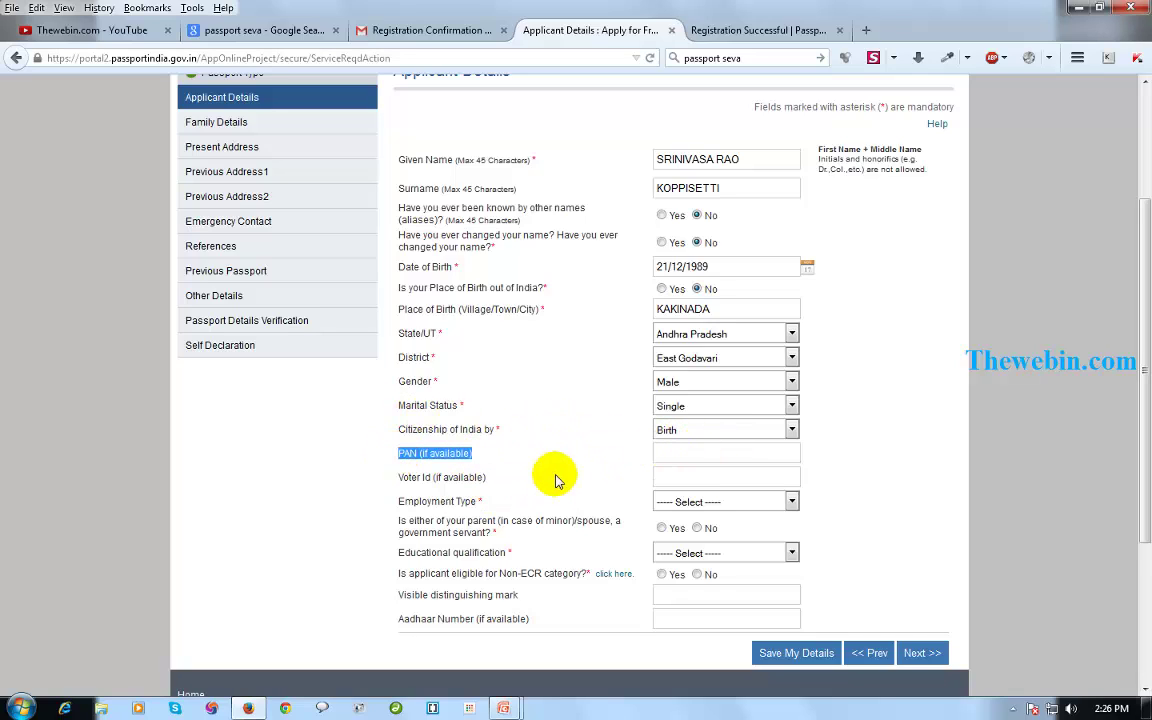
left_click_drag(510, 478, 400, 478)
left_click(724, 501)
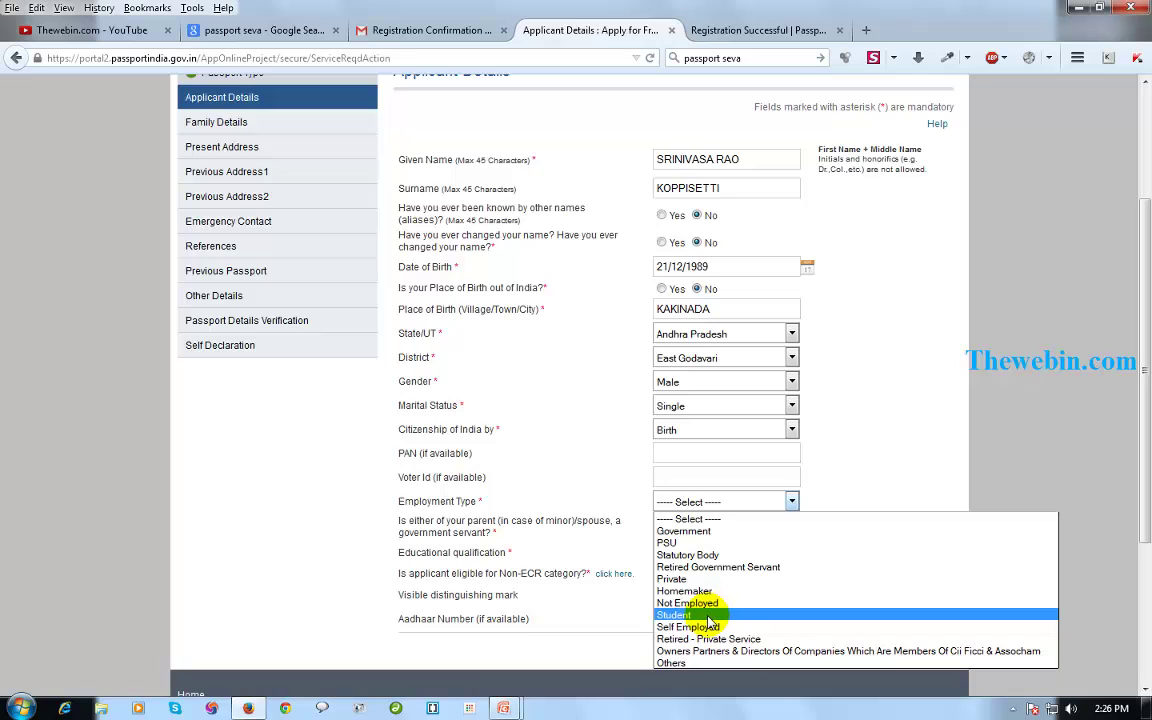
left_click(710, 615)
Set educational qualification to Graduate And Above.
scroll(517, 420, "down", 2)
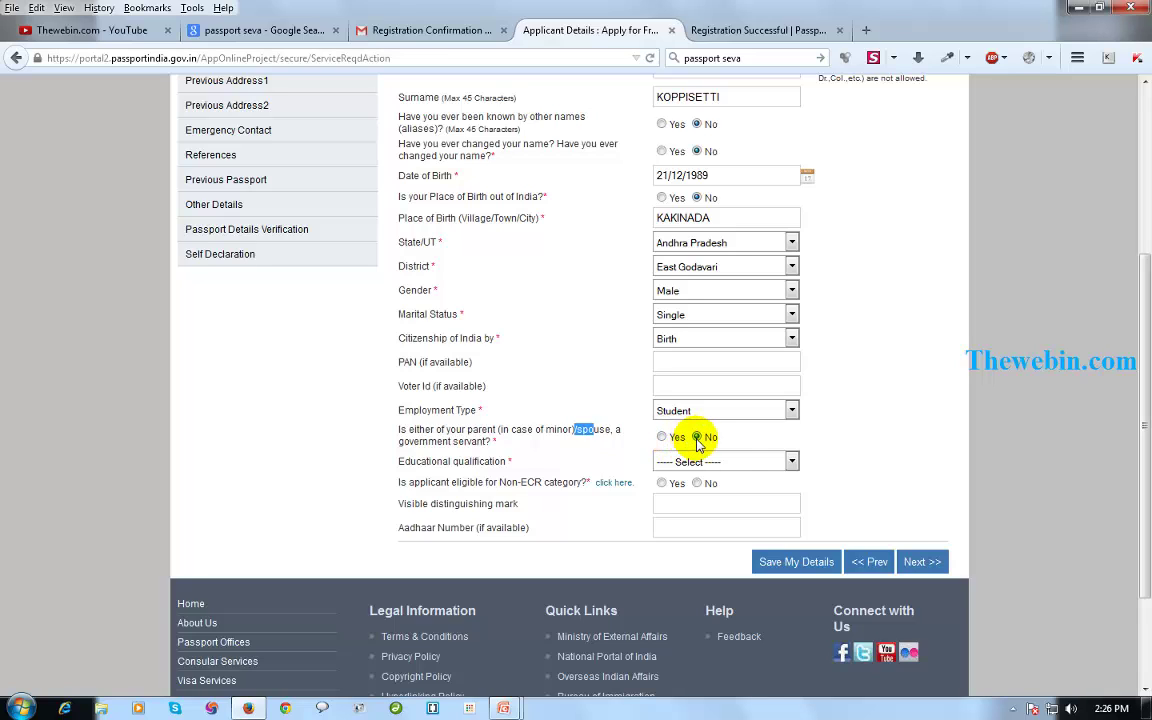
left_click_drag(517, 468, 392, 462)
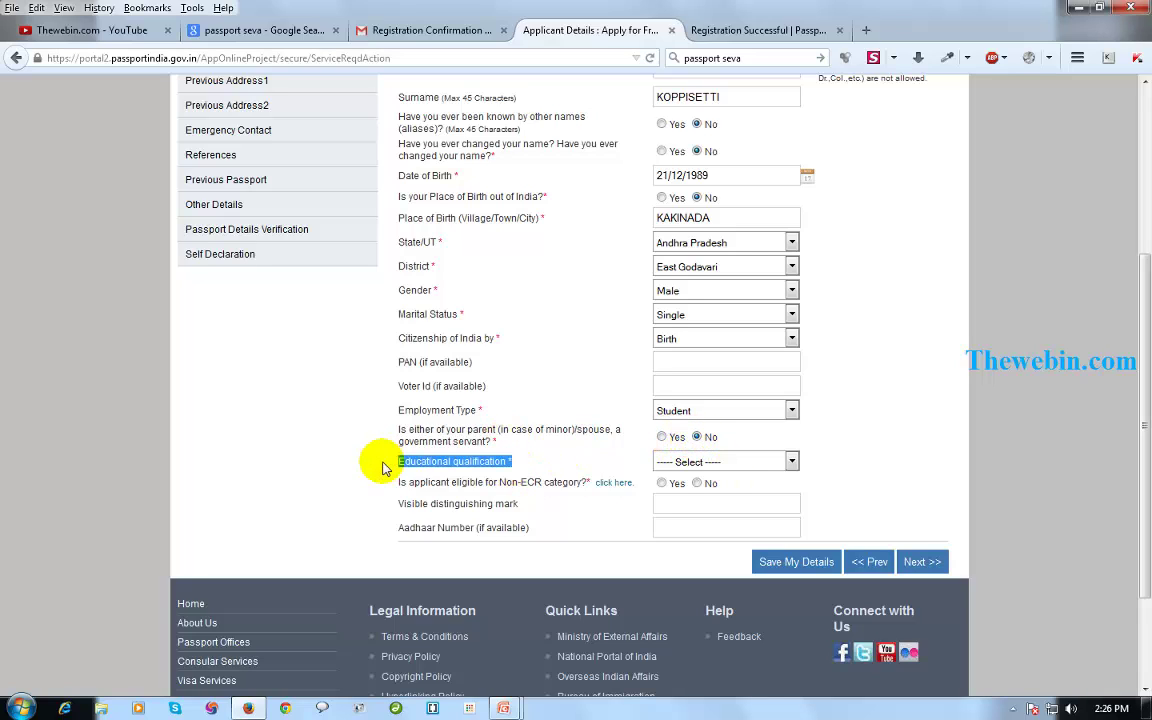
left_click(740, 463)
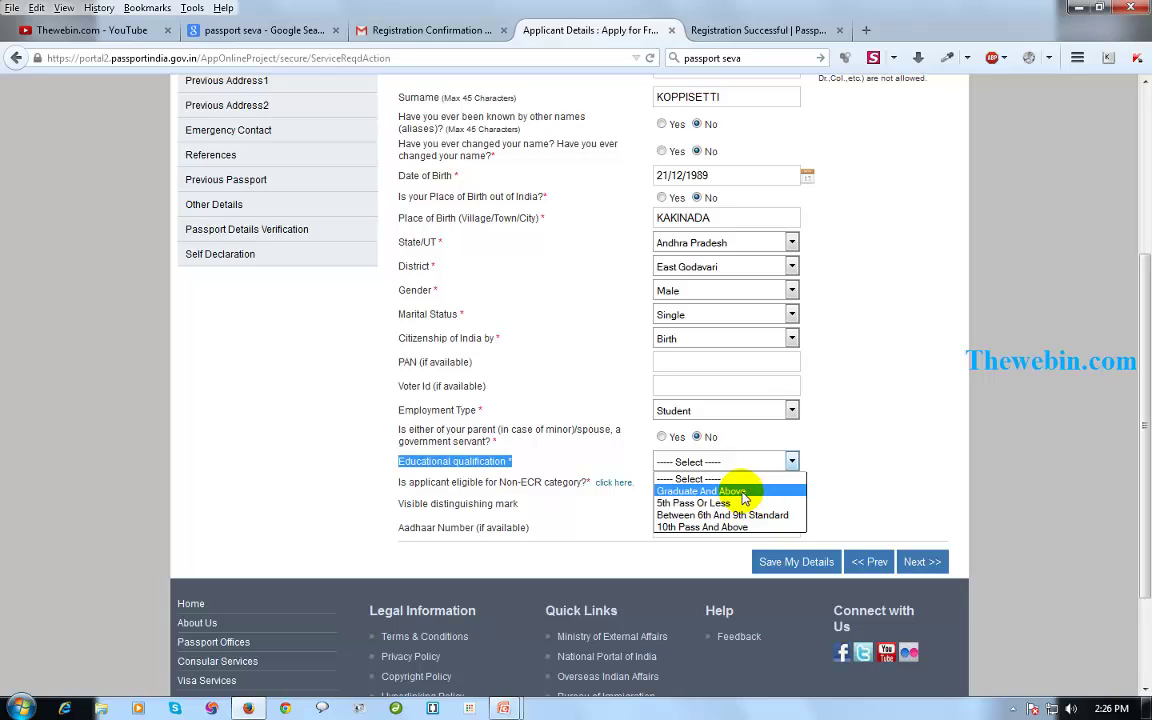
left_click(743, 492)
left_click(780, 463)
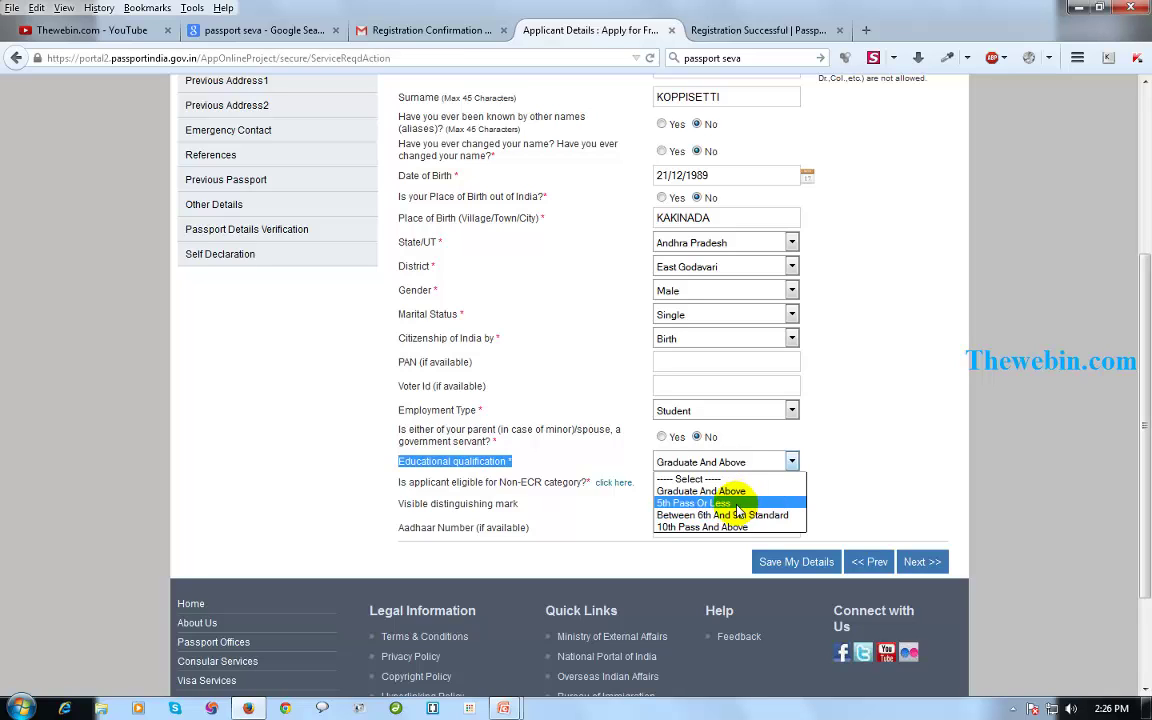
left_click(738, 506)
left_click(791, 462)
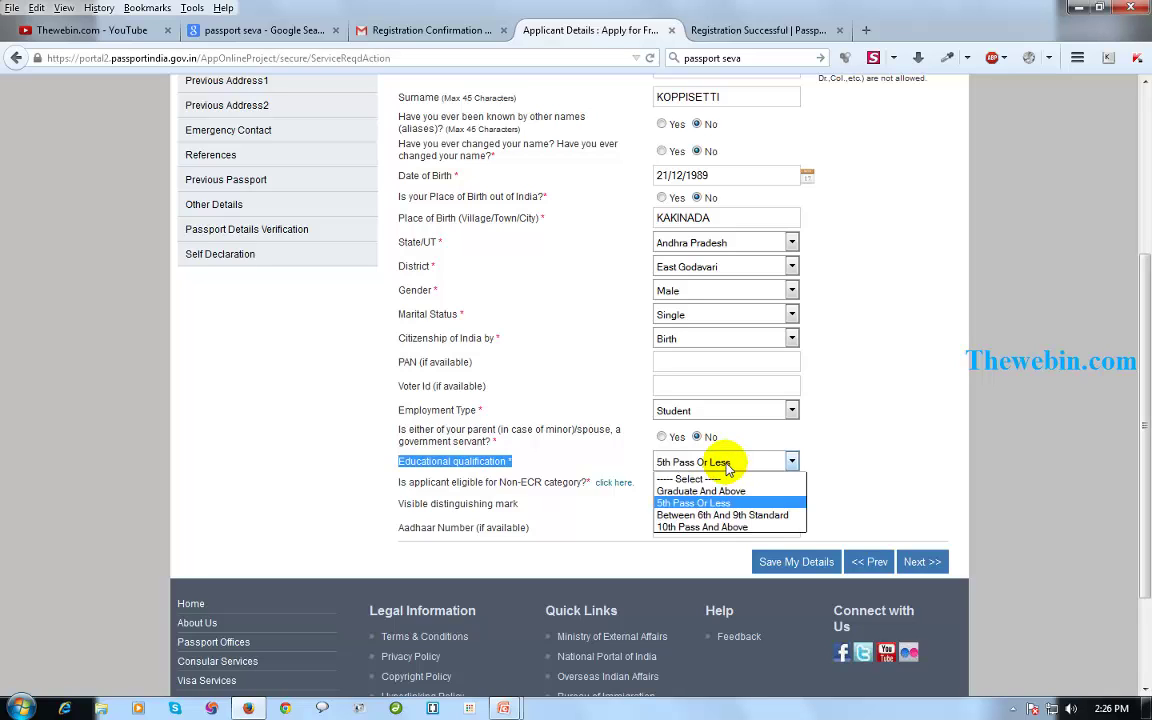
left_click(799, 476)
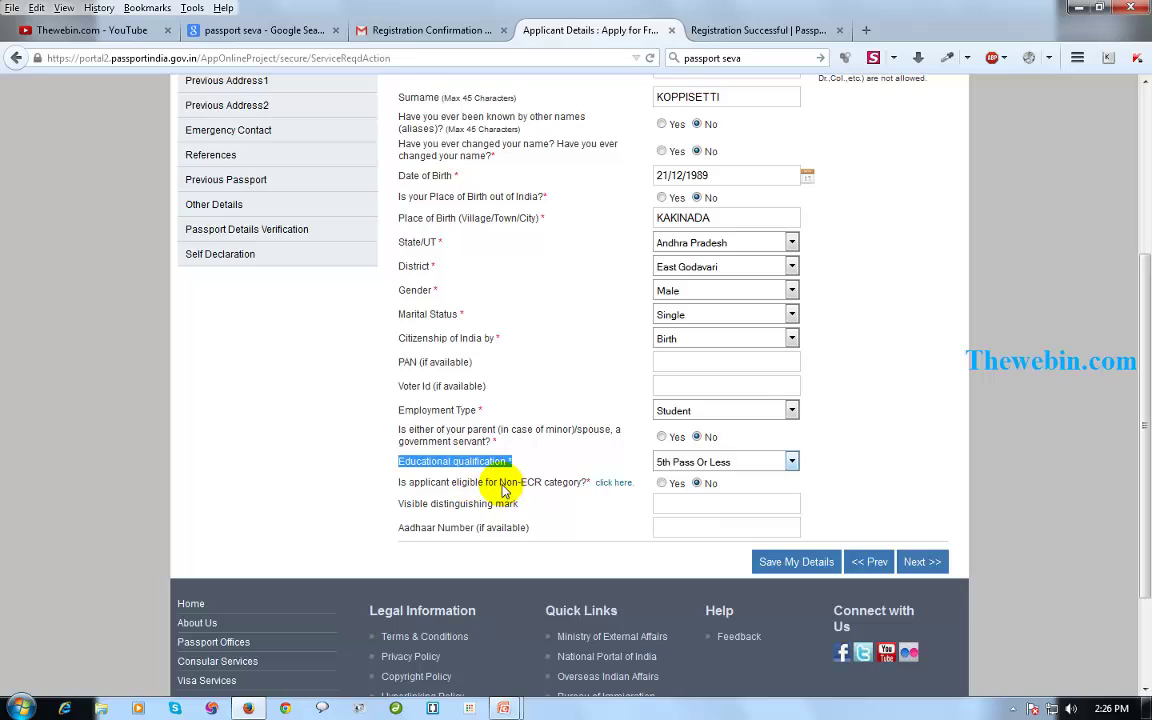
left_click_drag(500, 484, 516, 486)
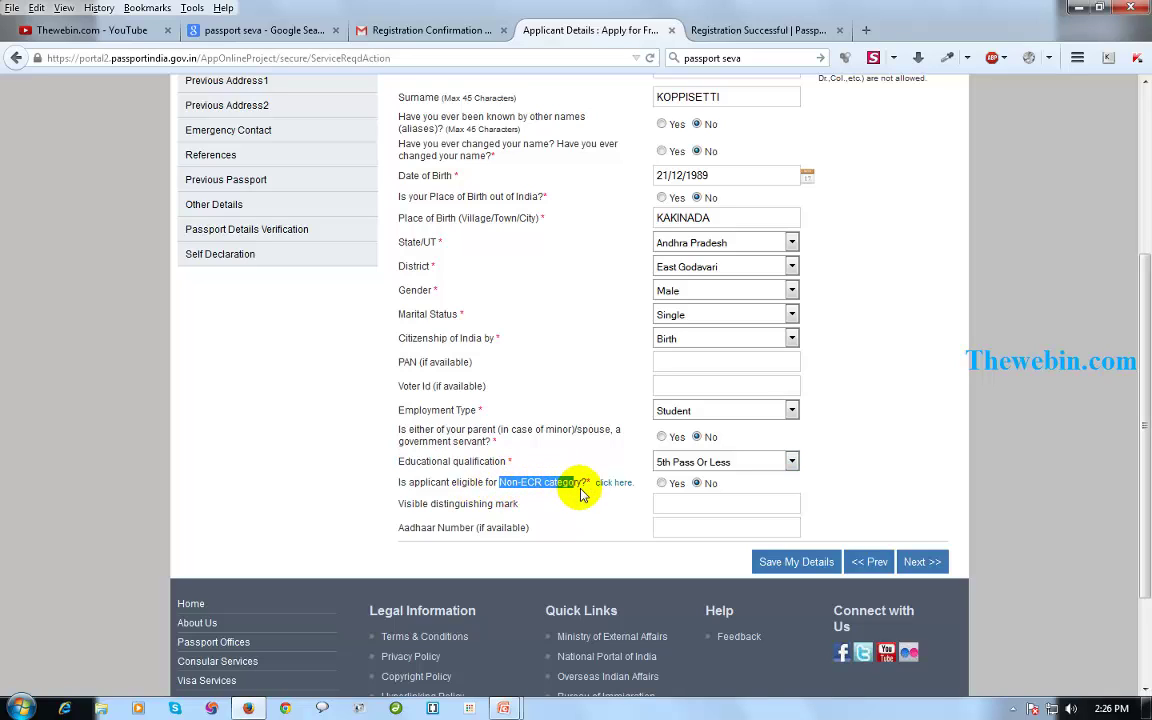
left_click(715, 463)
left_click(670, 492)
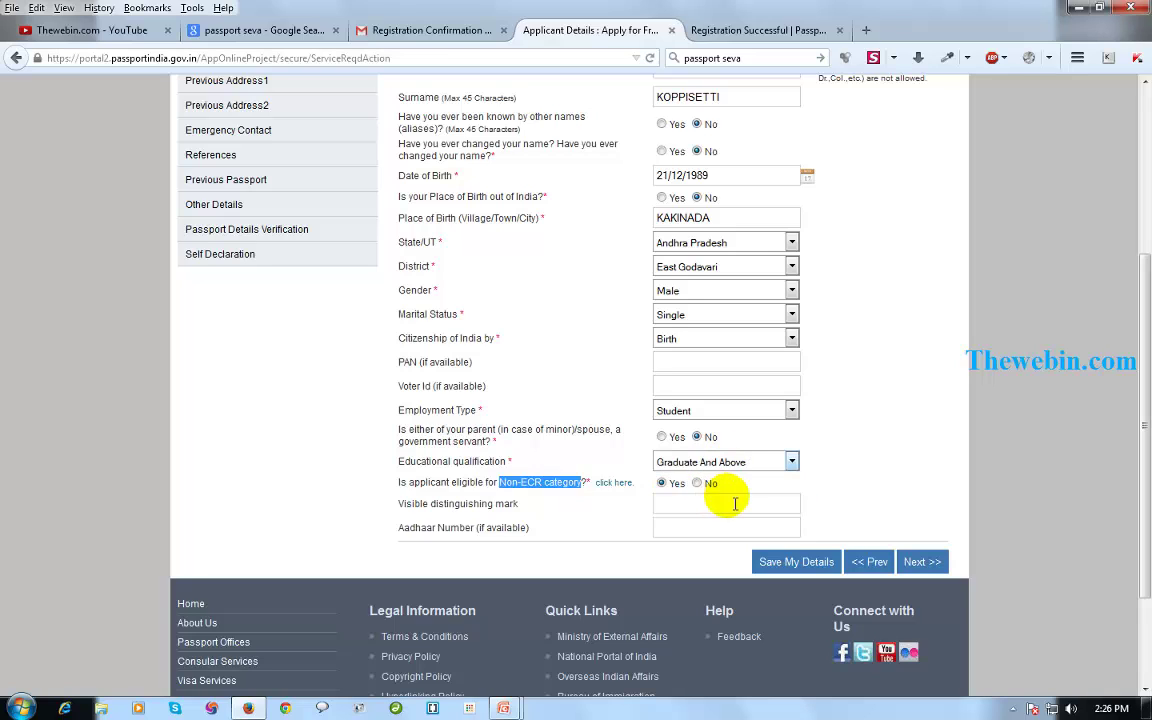
left_click(735, 496)
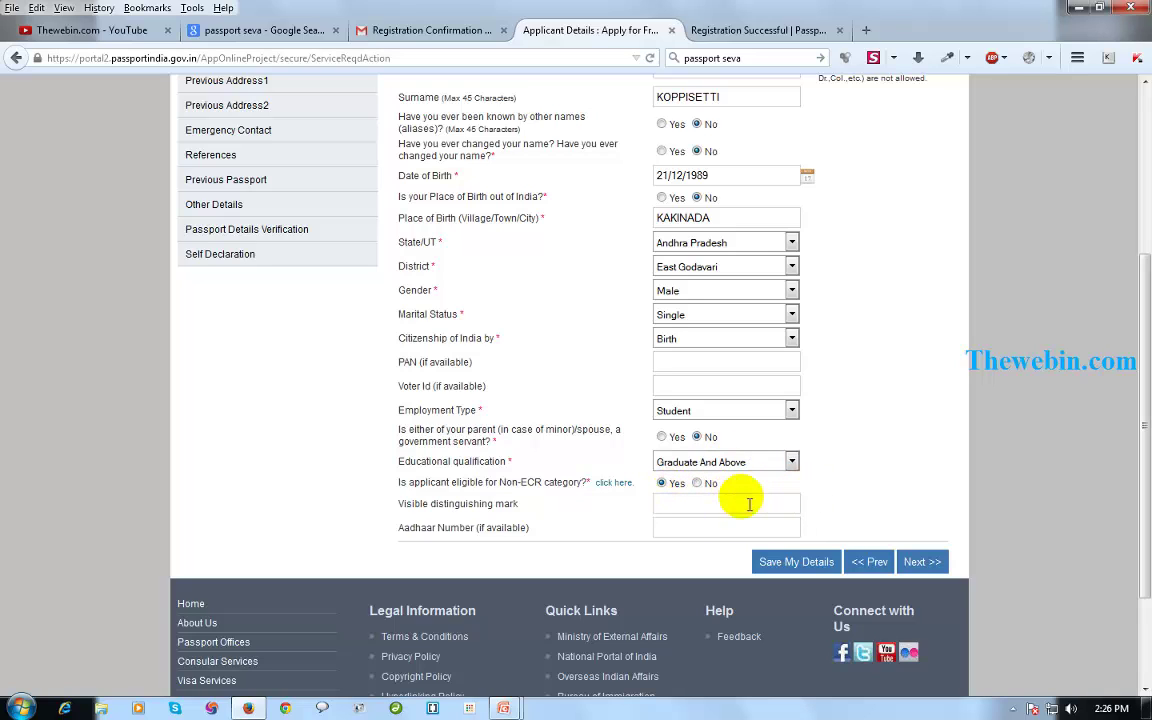
Check the non-ECR eligibility categories help, leave Aadhaar blank, and proceed to Family Details.
left_click(612, 487)
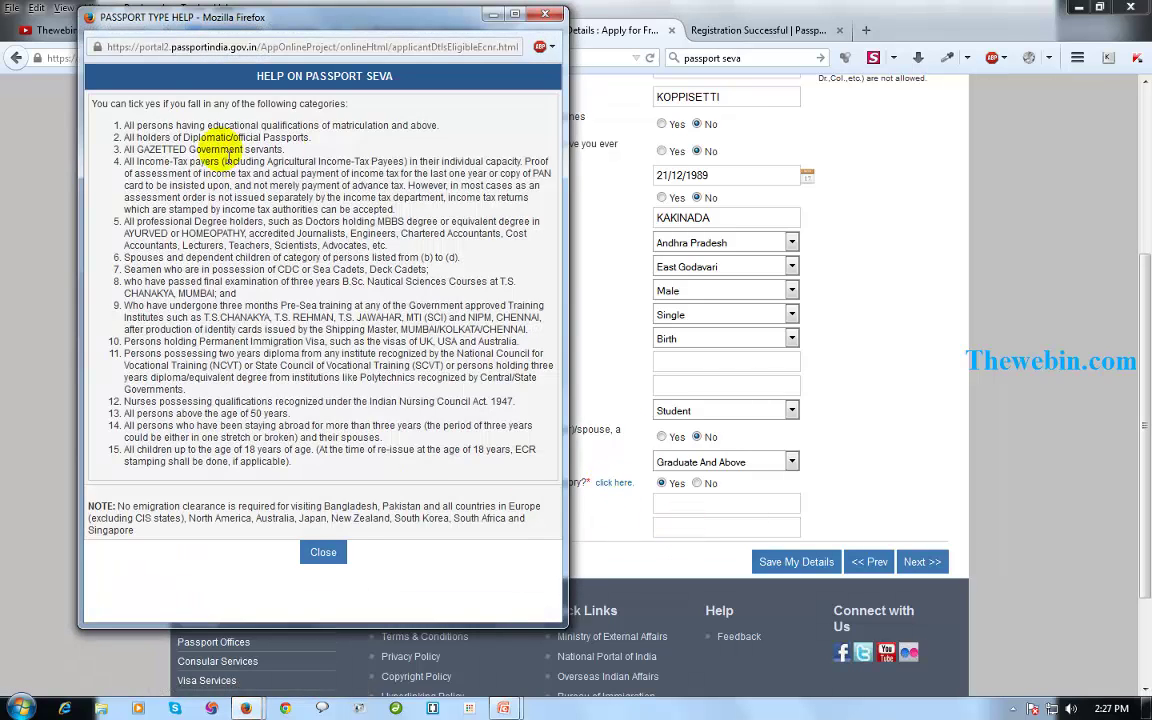
left_click_drag(124, 125, 383, 438)
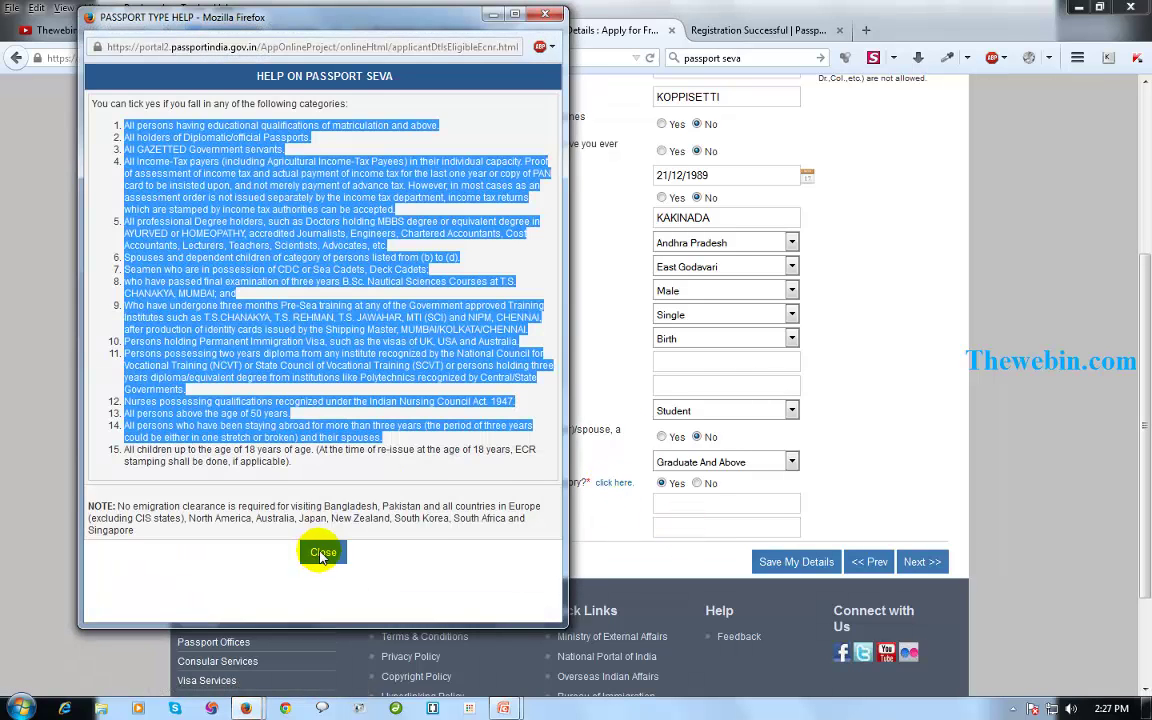
left_click(322, 553)
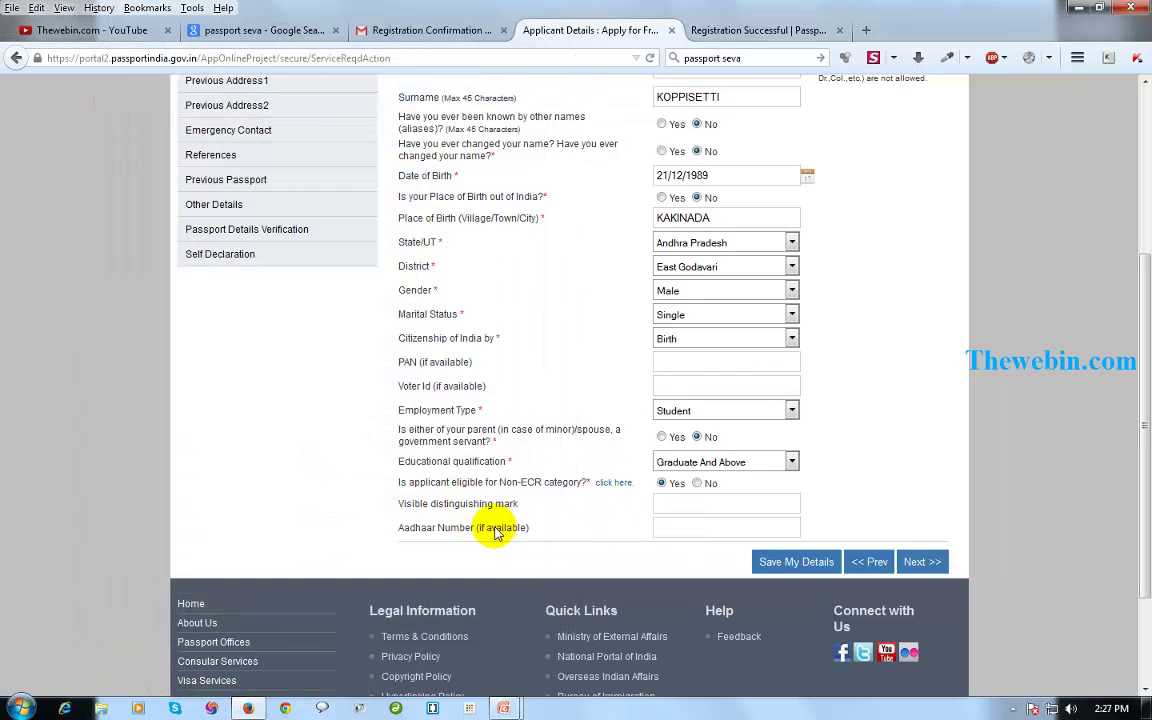
left_click_drag(528, 528, 401, 533)
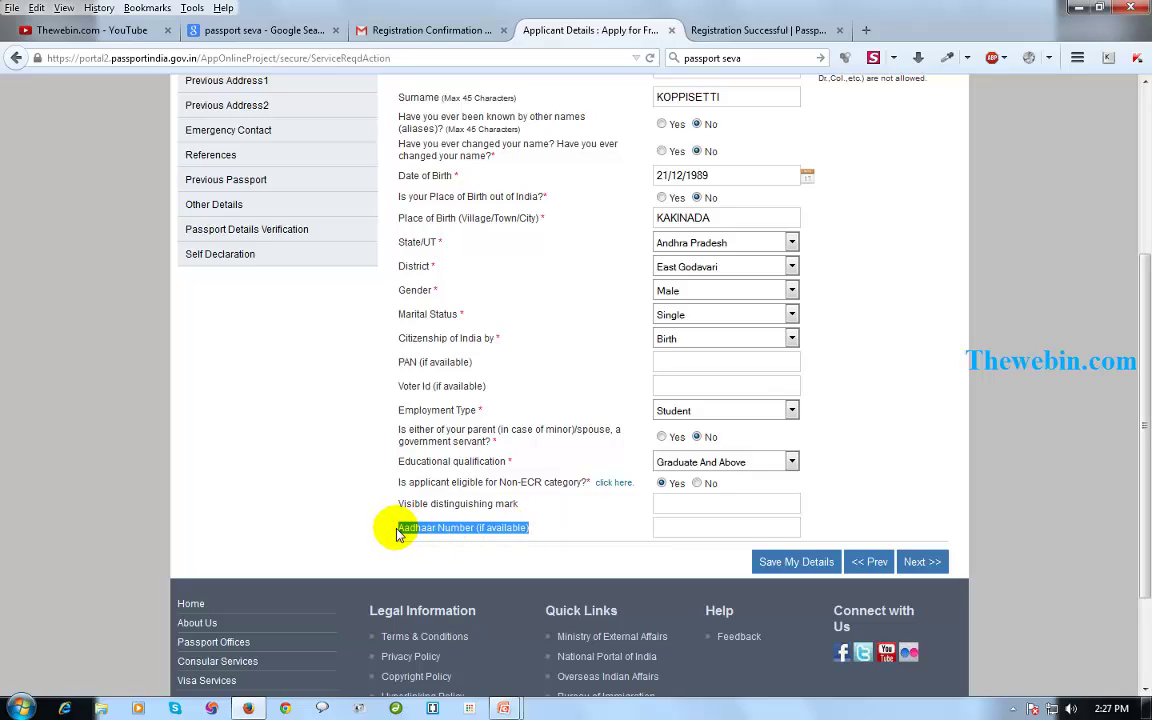
left_click(689, 534)
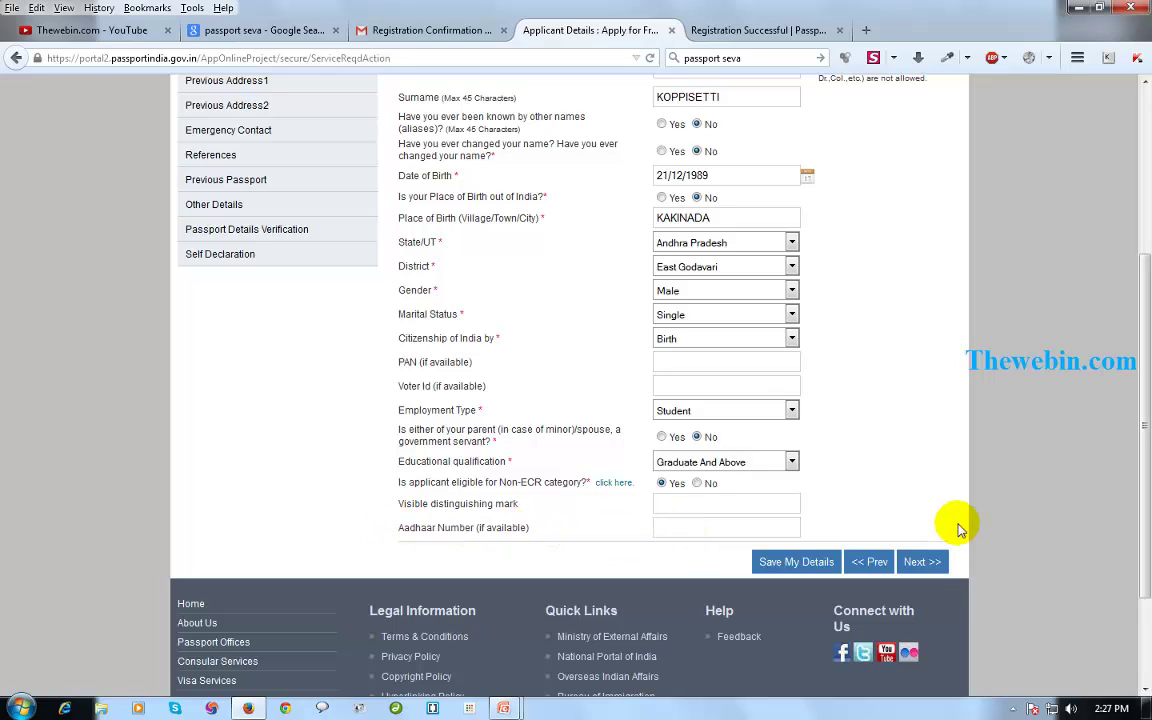
left_click(922, 563)
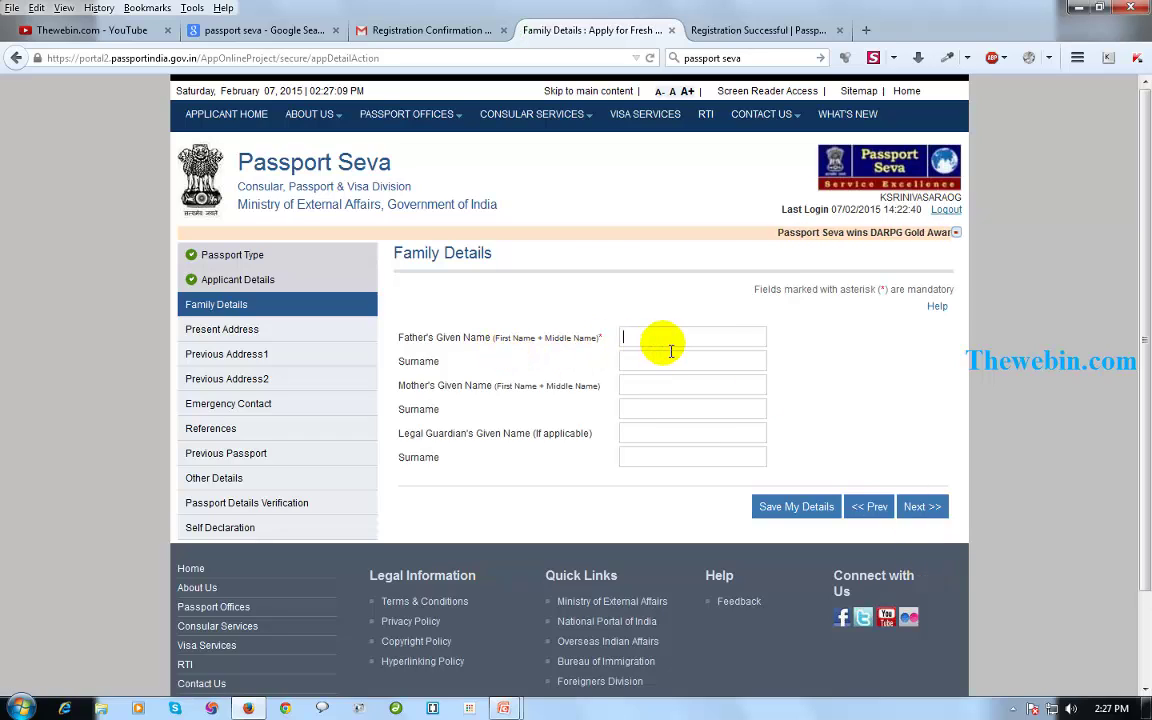
Enter the father's and mother's given names and surnames.
left_click(647, 365)
left_click(662, 386)
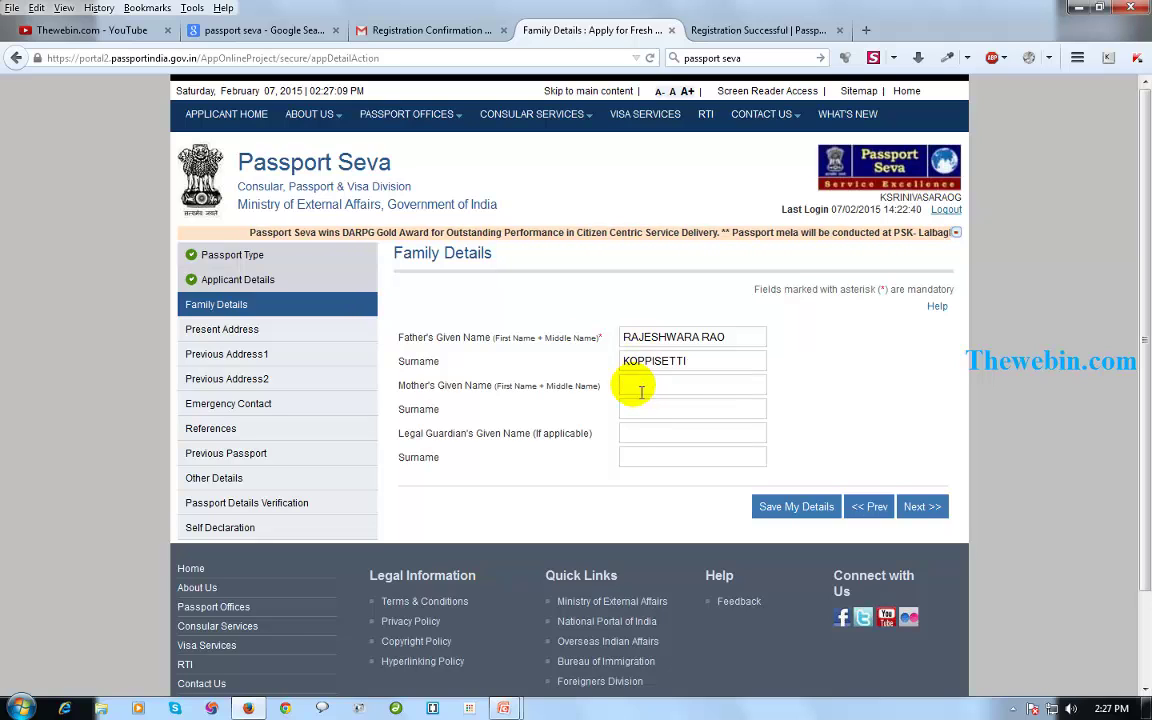
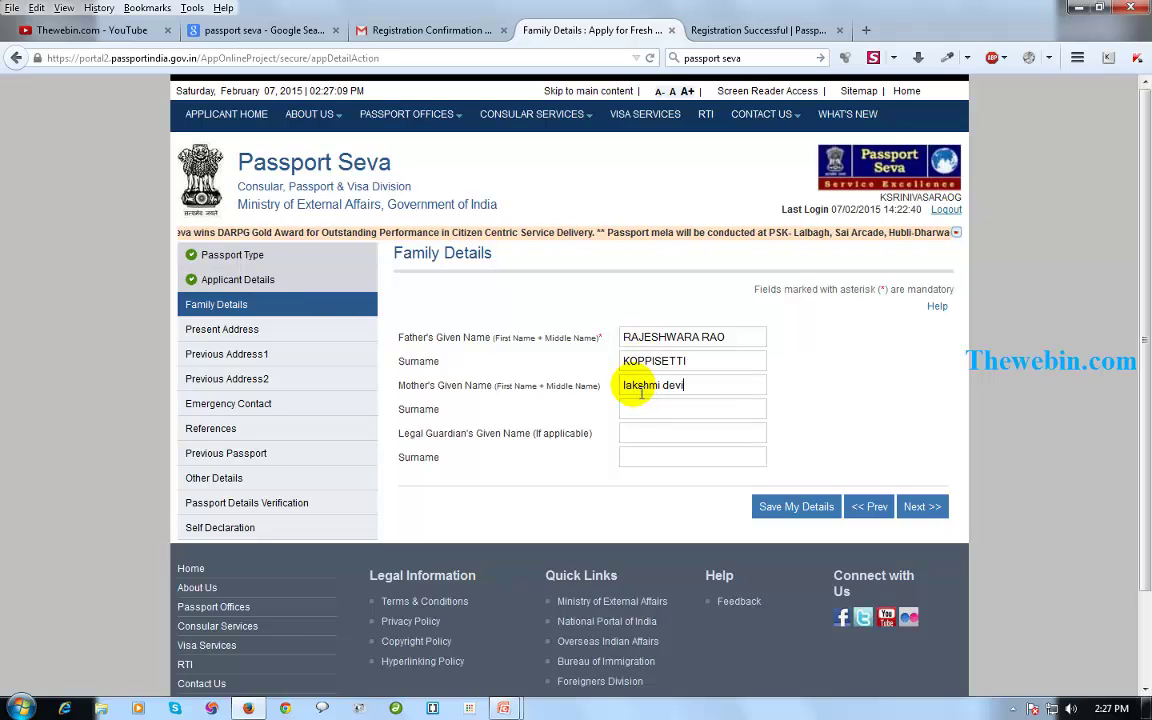
left_click(643, 409)
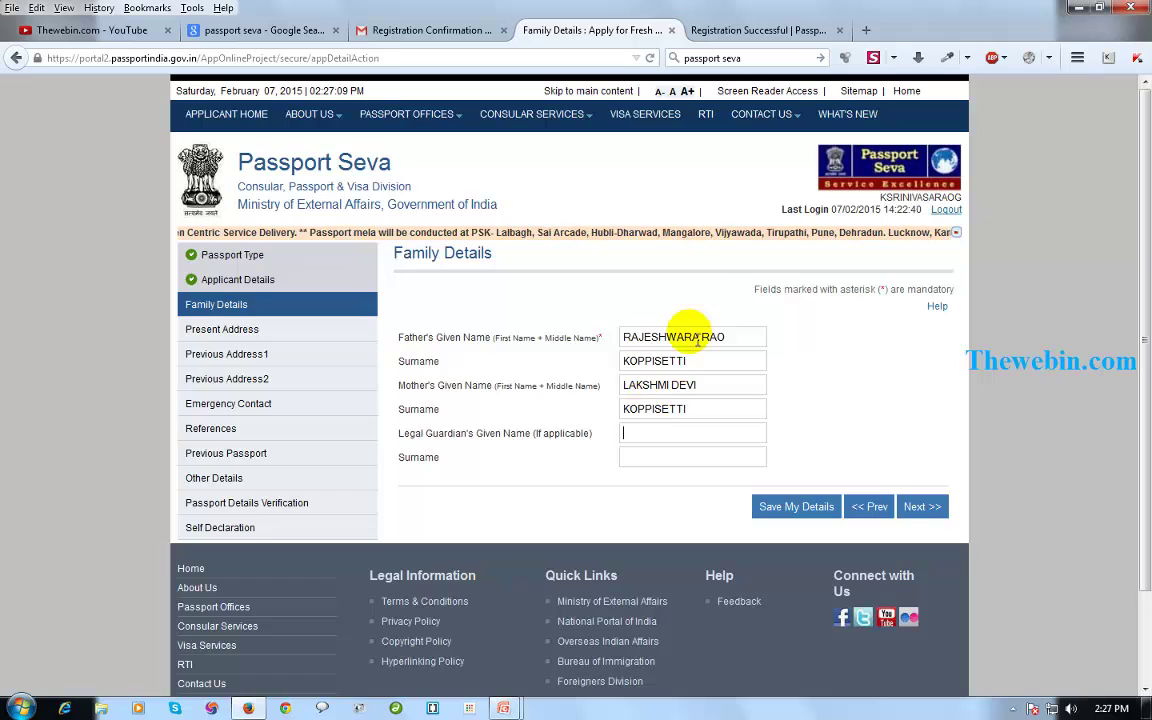
Fill the guardian's given name and surname by copying the father's details.
triple_click(660, 337)
key("ctrl+c")
left_click(692, 433)
key("ctrl+v")
left_click(692, 457)
type("koppisetti")
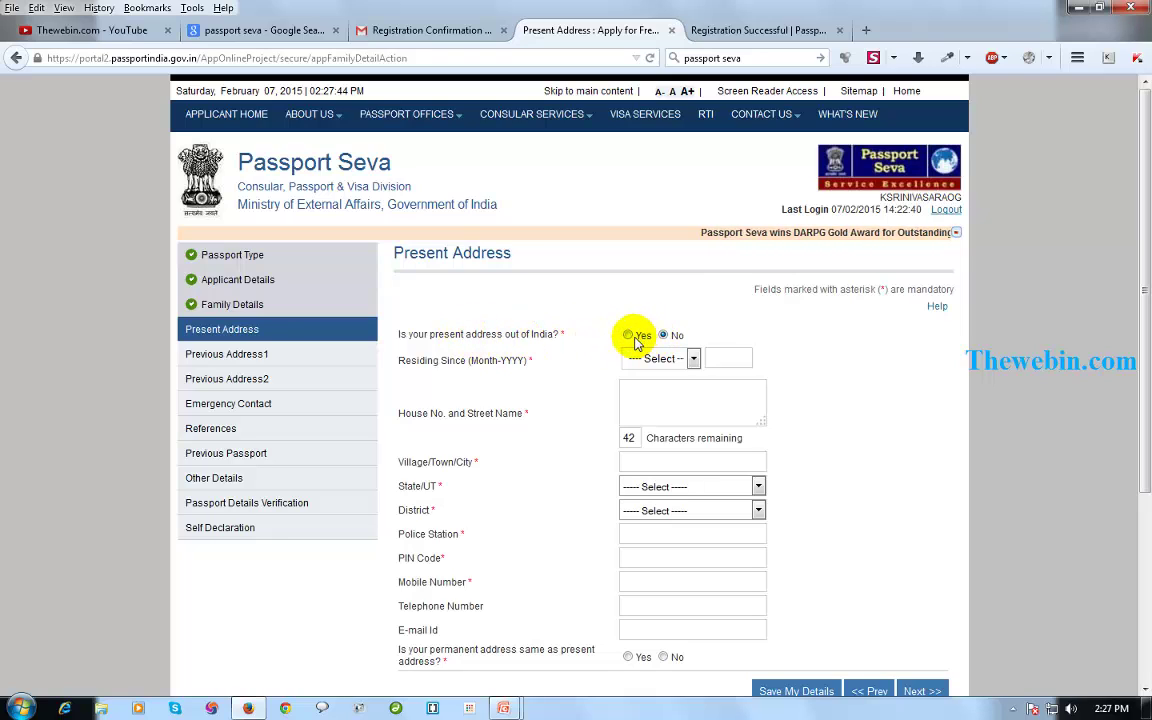
Set residing-since to December 1989 and enter the house address and city.
left_click(693, 359)
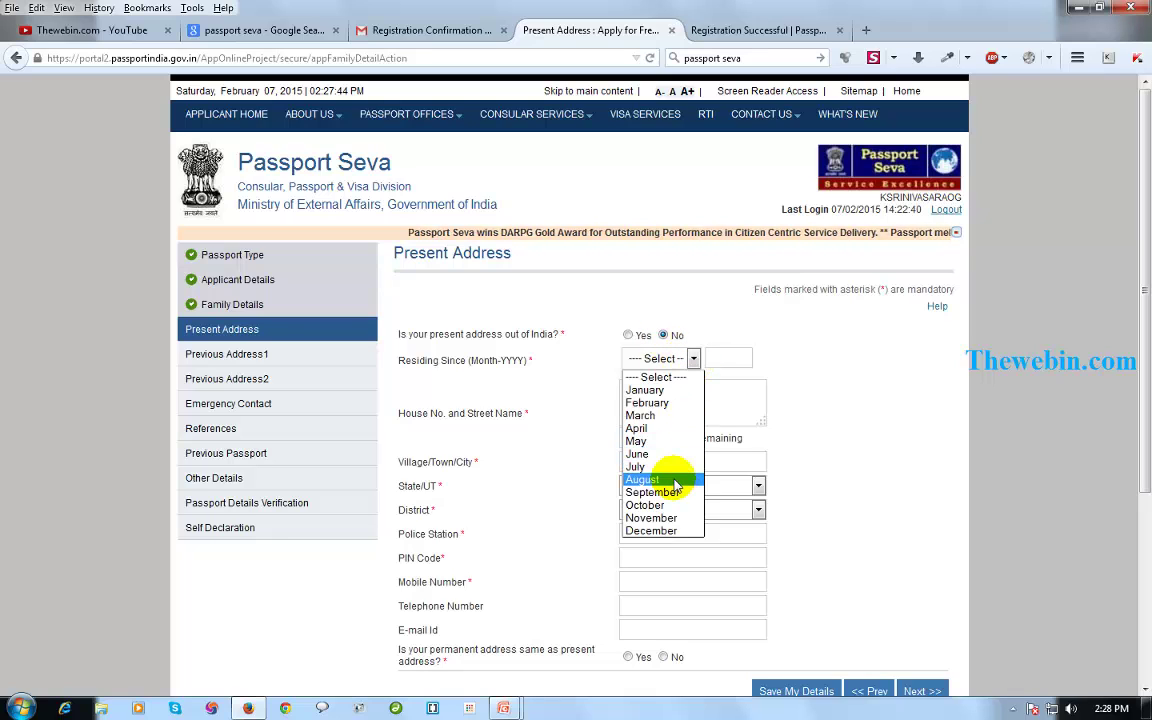
left_click(675, 531)
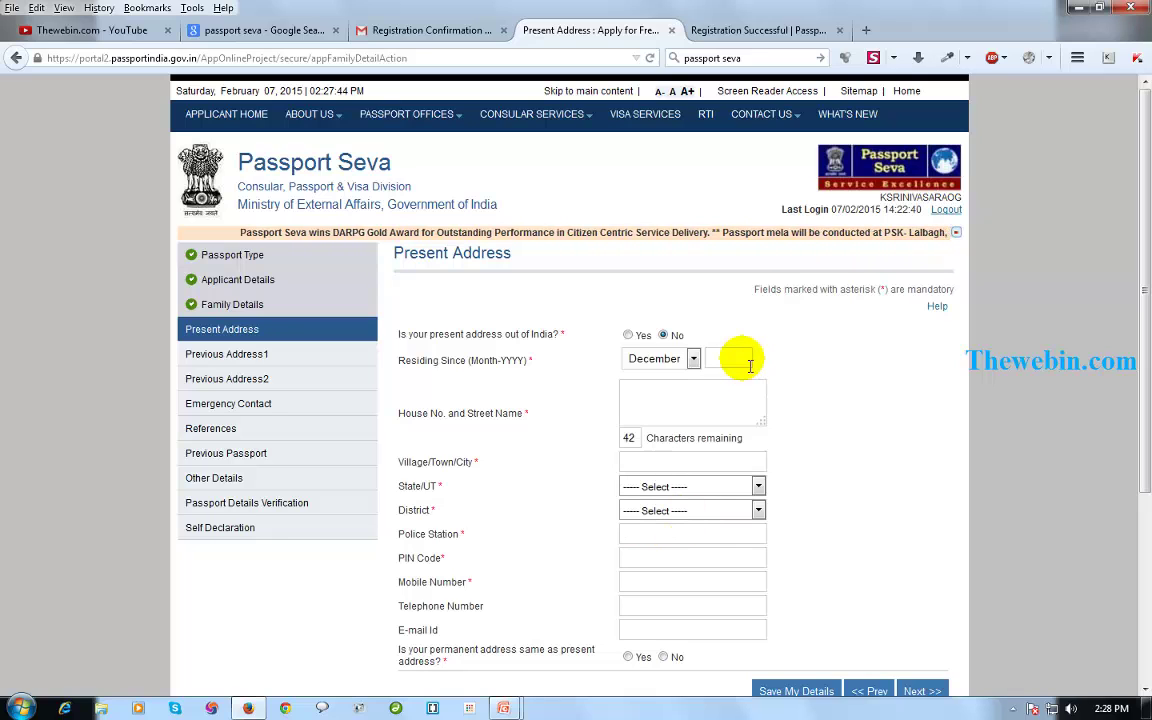
left_click(738, 362)
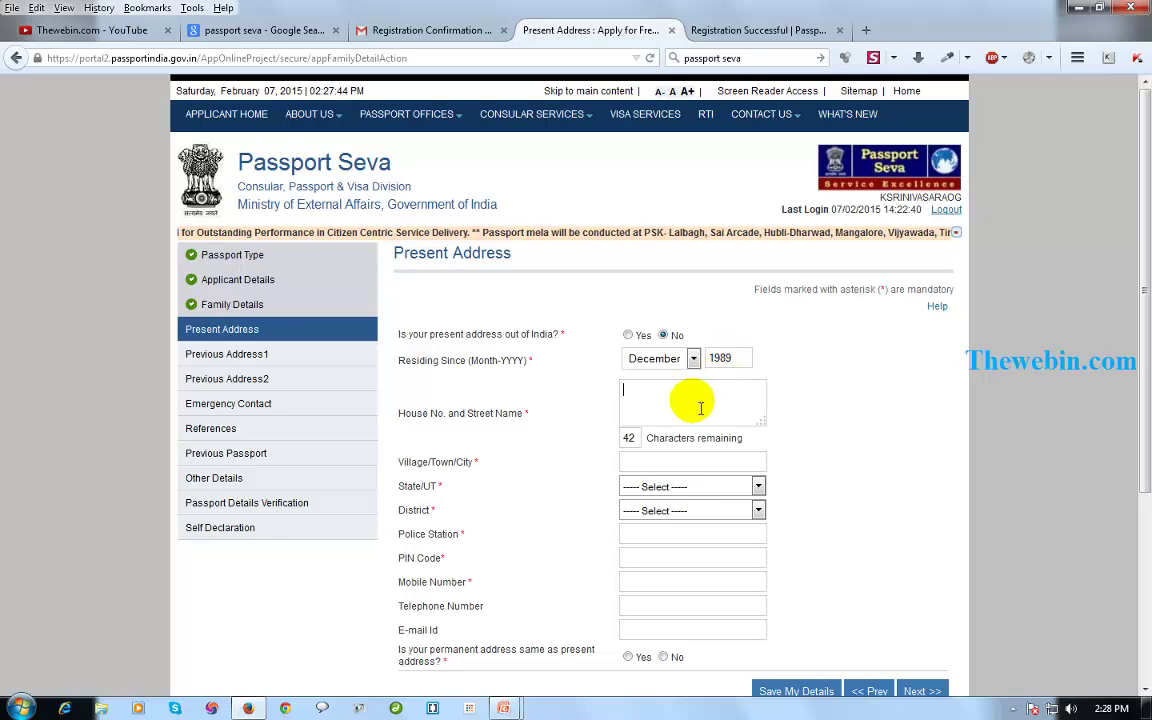
left_click(645, 462)
type("K")
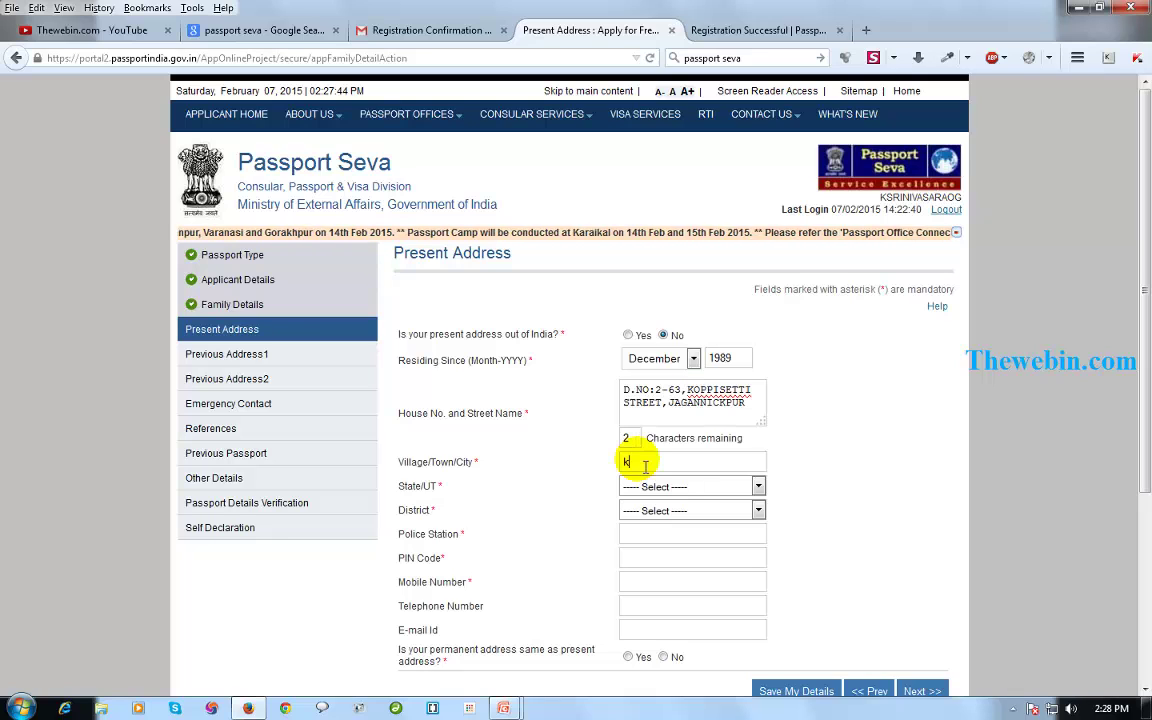
type("akinada")
Choose I Town L And O Kakinada as the police station.
left_click(688, 535)
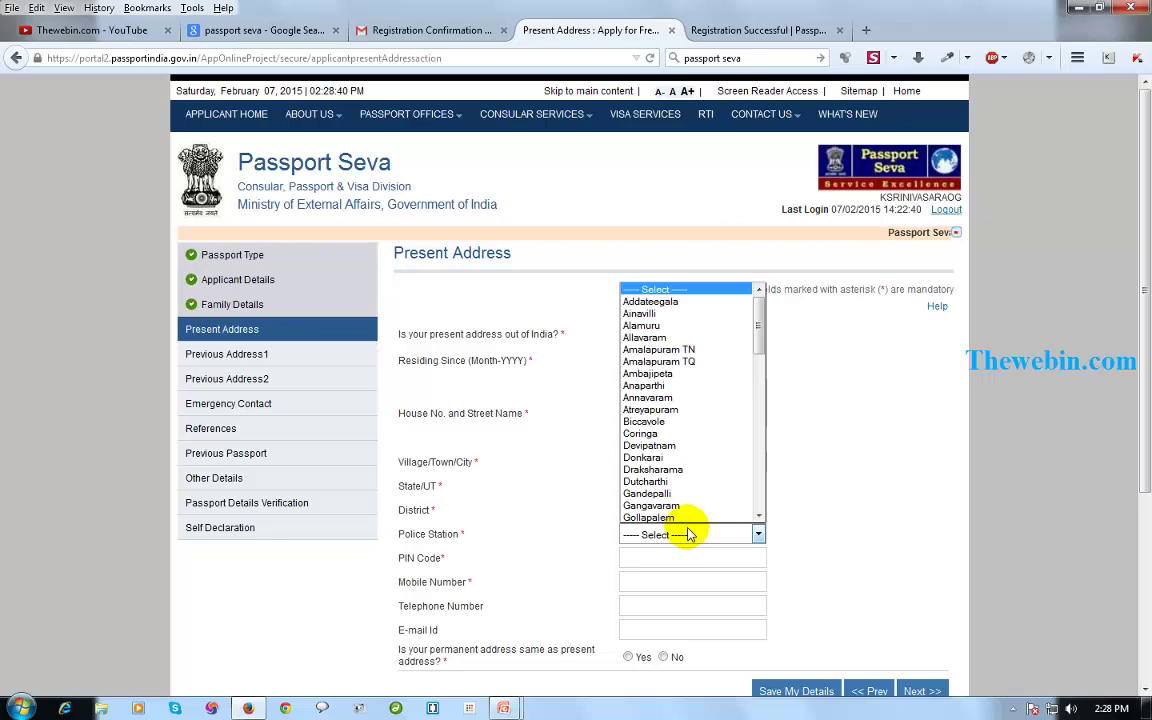
scroll(675, 470, "down", 3)
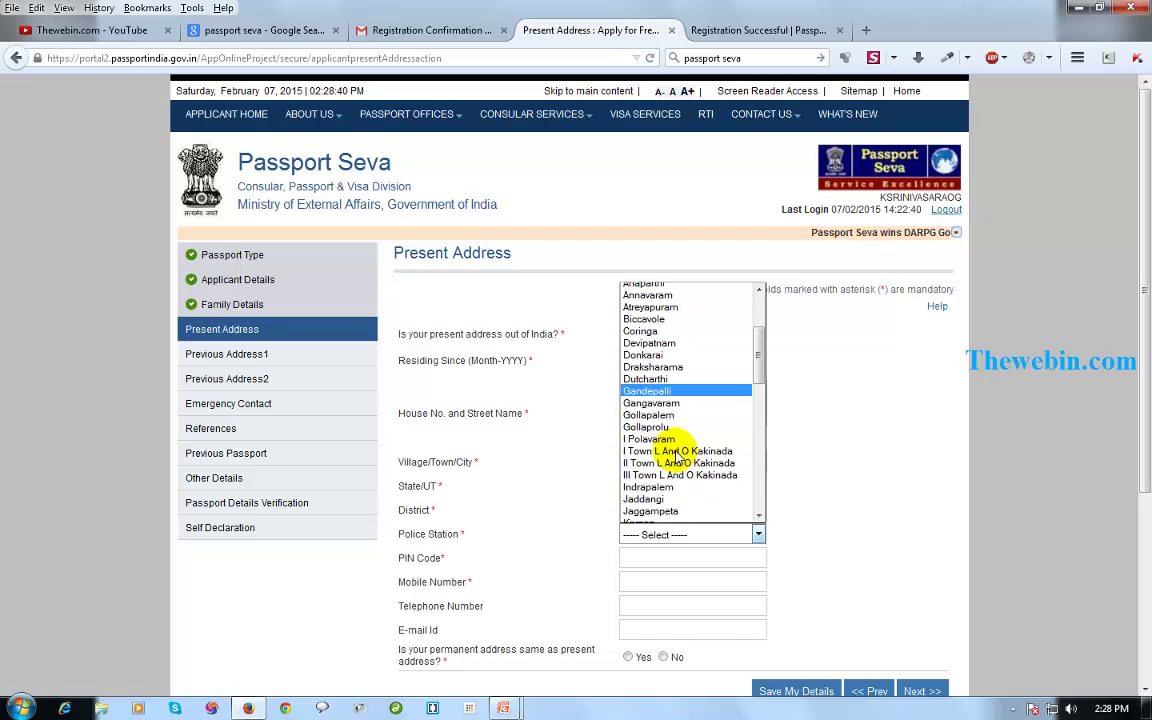
key("k")
scroll(690, 495, "down", 2)
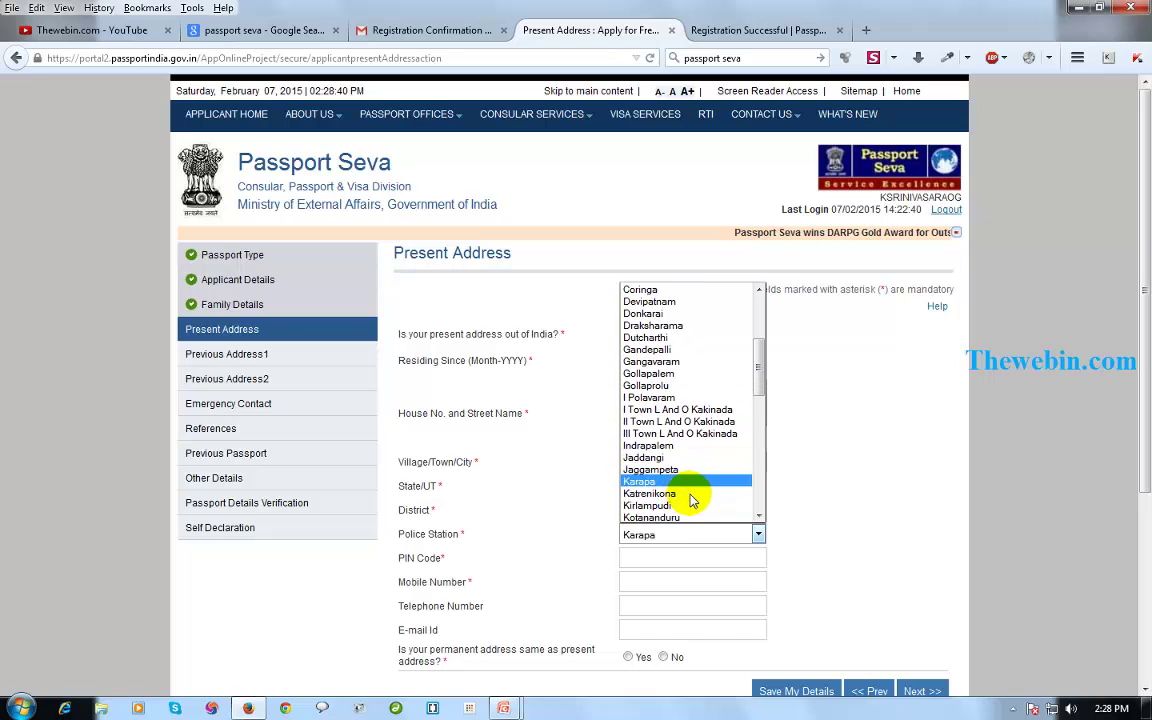
scroll(703, 510, "down", 2)
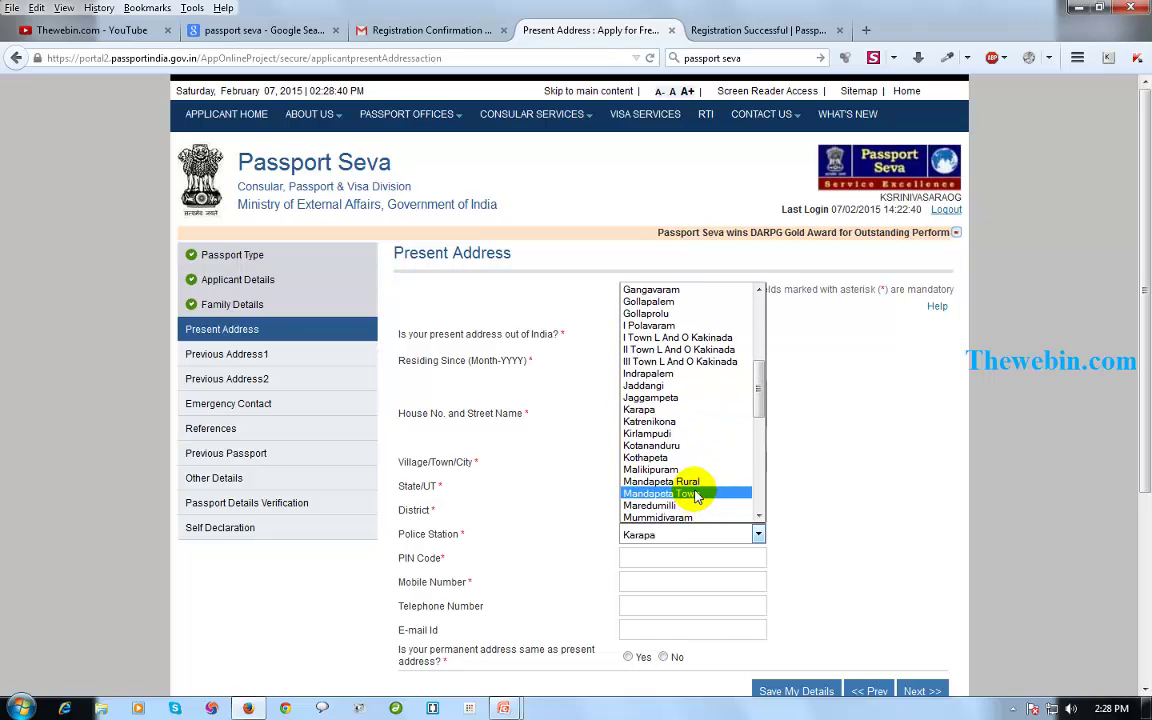
scroll(695, 493, "up", 2)
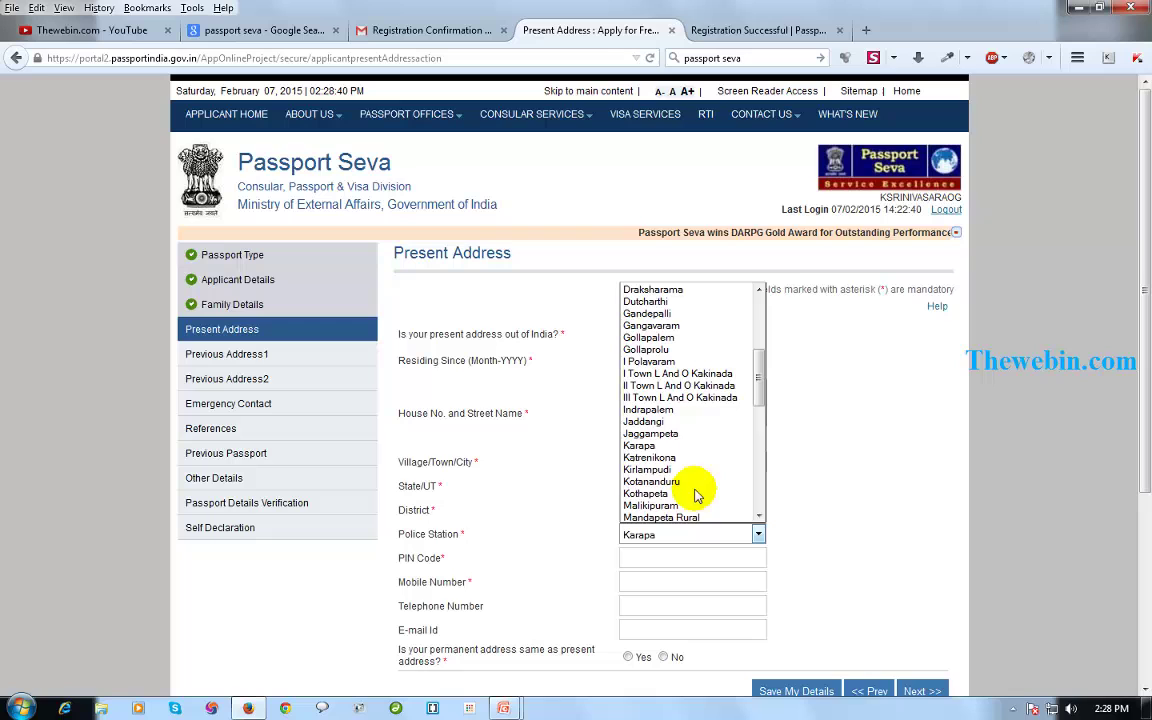
left_click(703, 376)
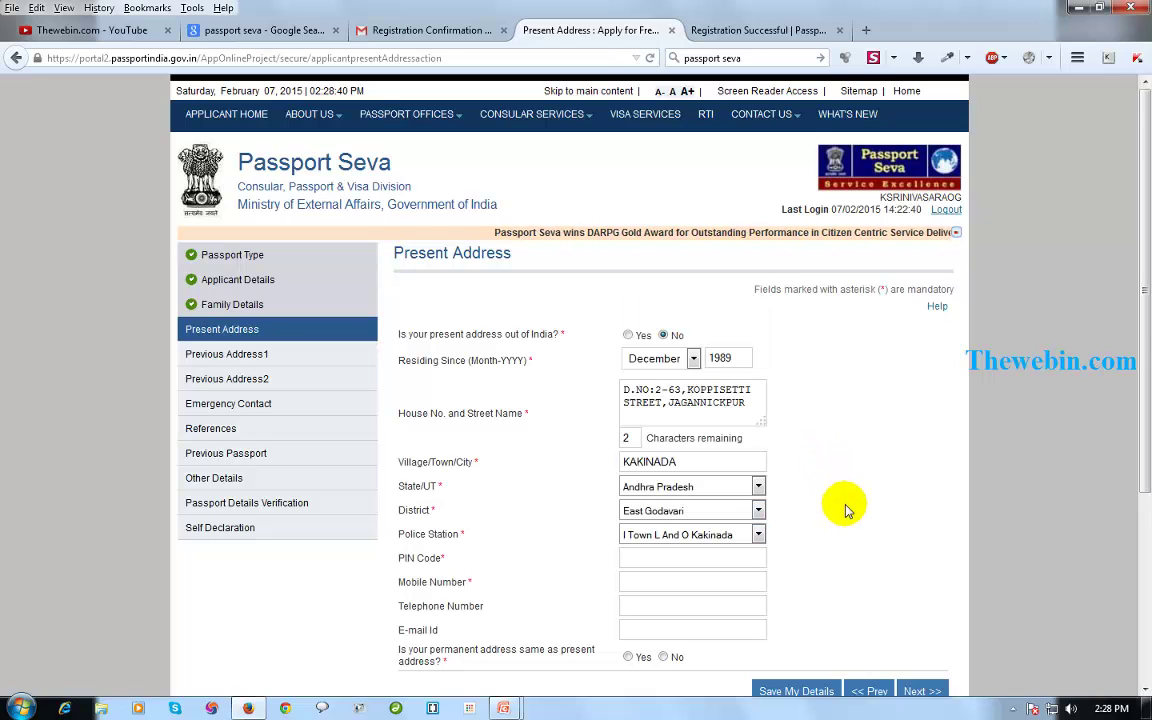
Enter the PIN code, mobile number and e-mail address.
scroll(790, 500, "down", 2)
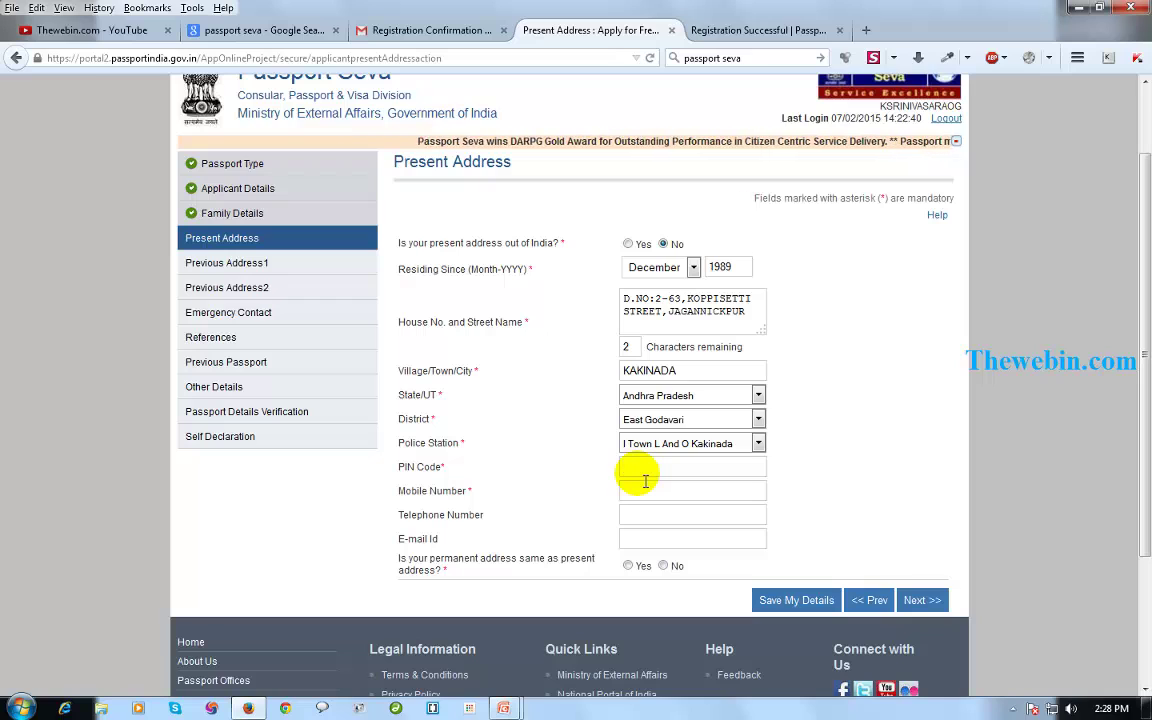
left_click(630, 468)
type("533002")
left_click(648, 491)
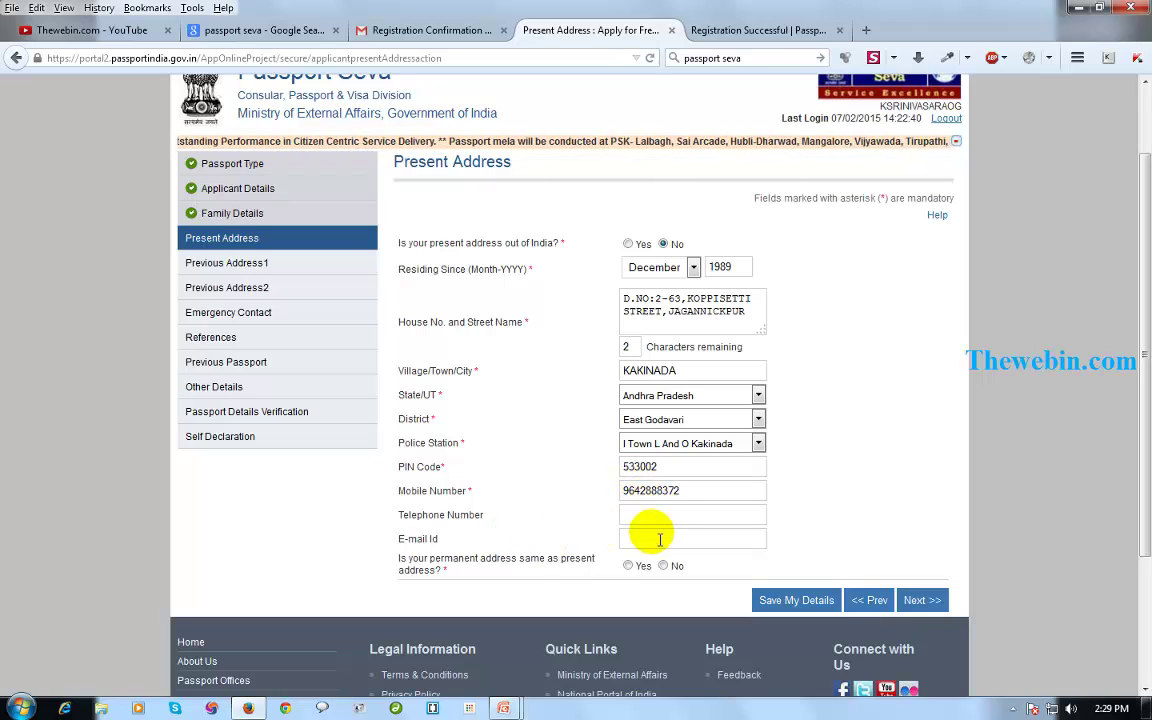
left_click(660, 539)
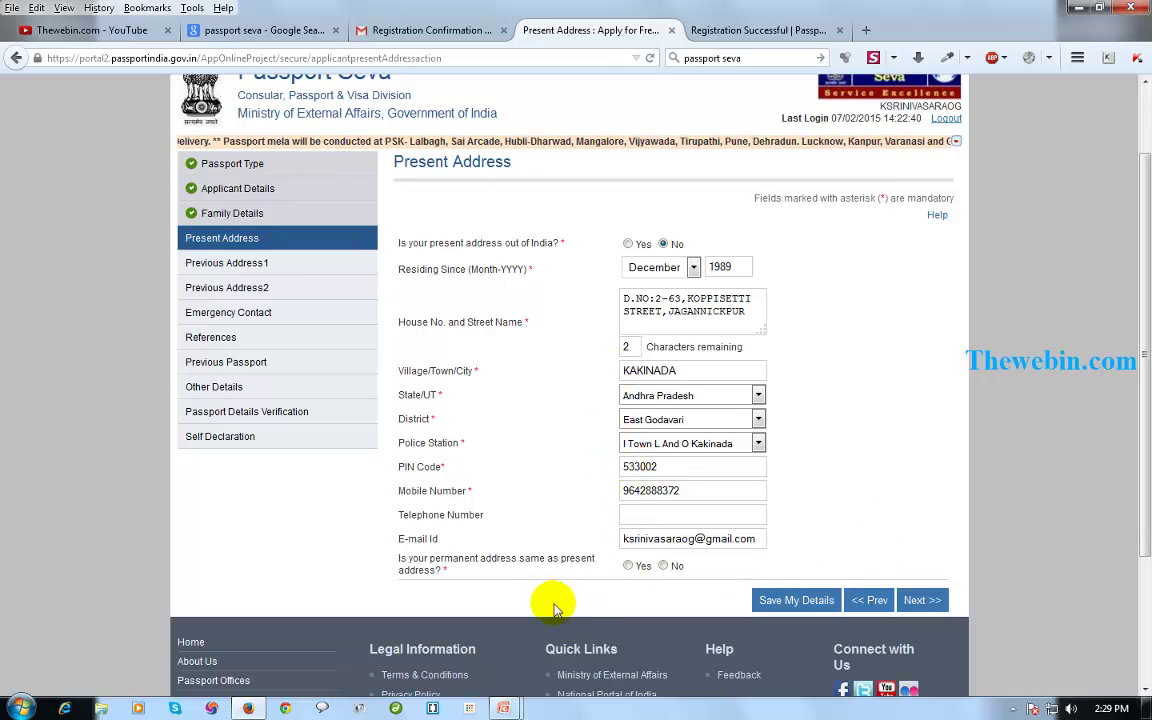
Mark the permanent address as the same as the present address and continue.
left_click(629, 566)
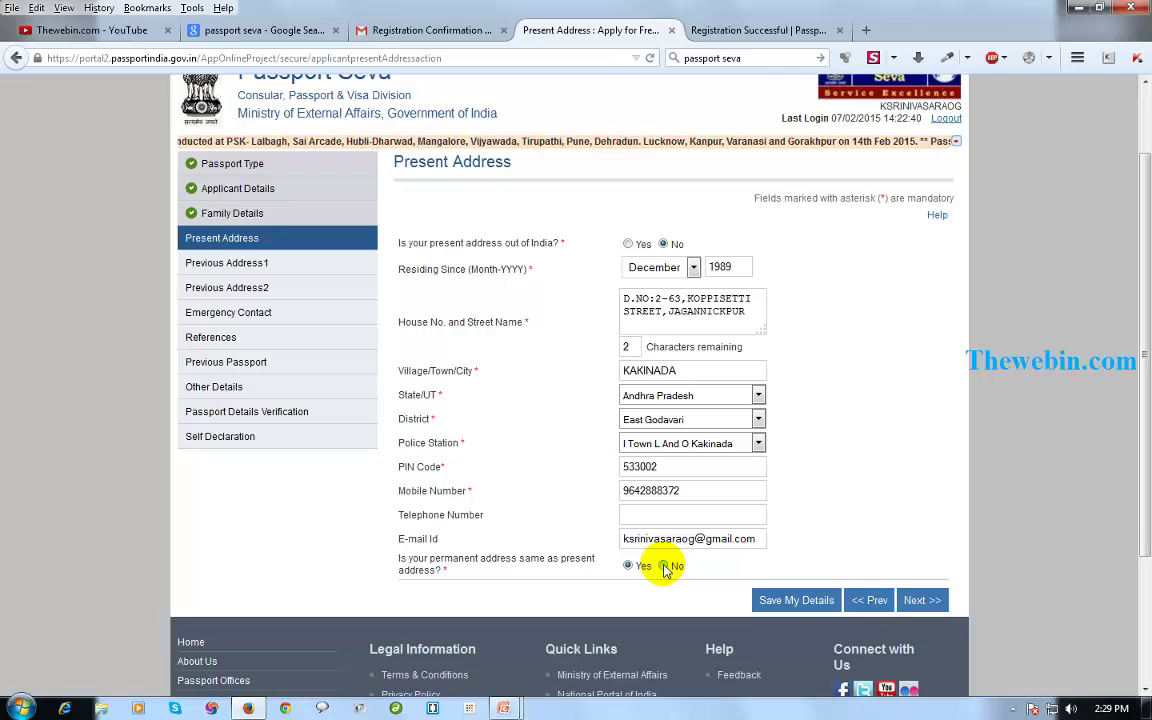
left_click(664, 566)
scroll(650, 530, "down", 2)
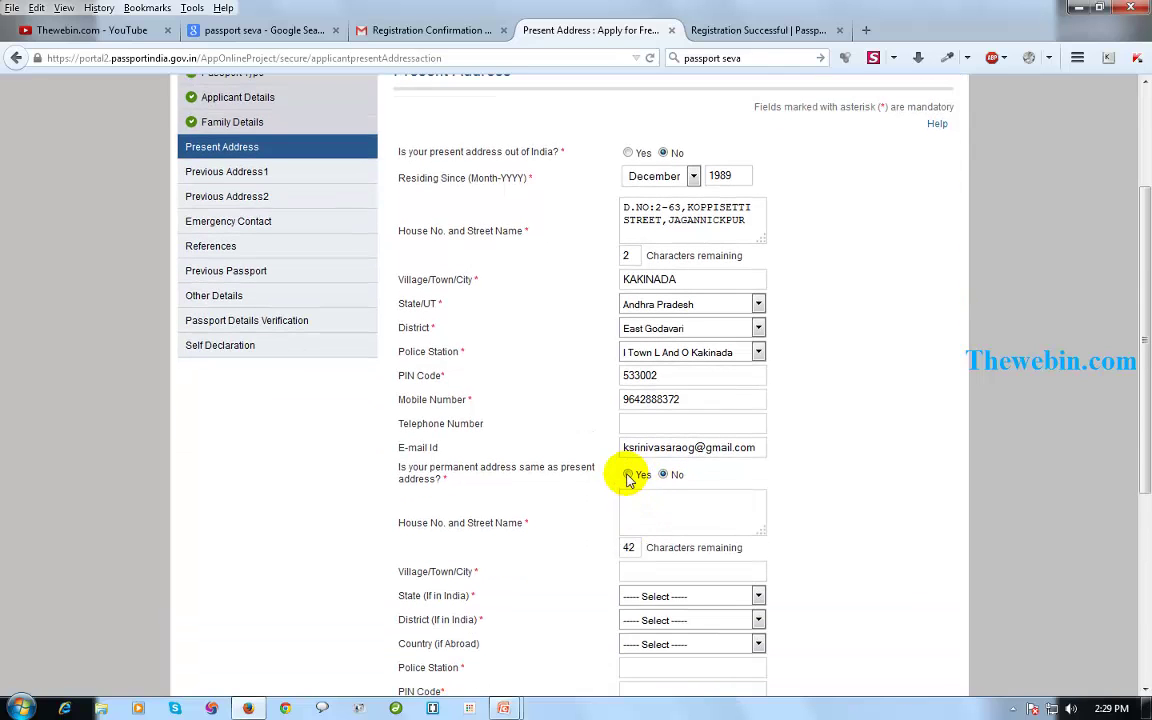
left_click(628, 476)
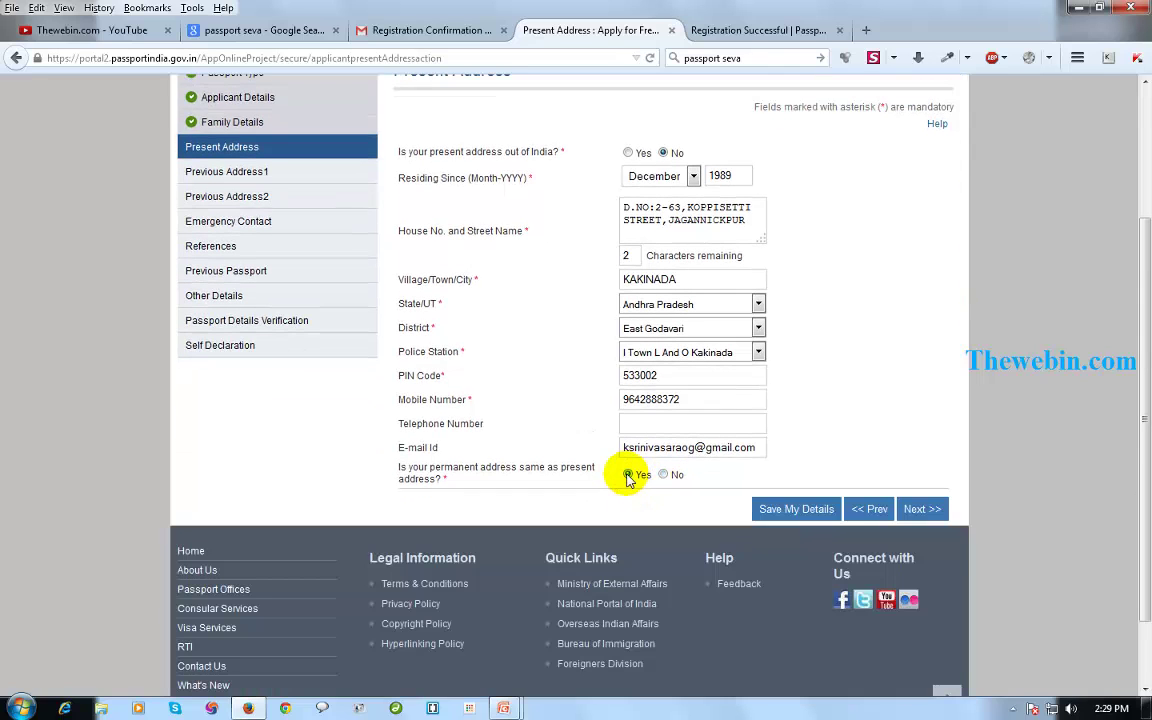
left_click(913, 512)
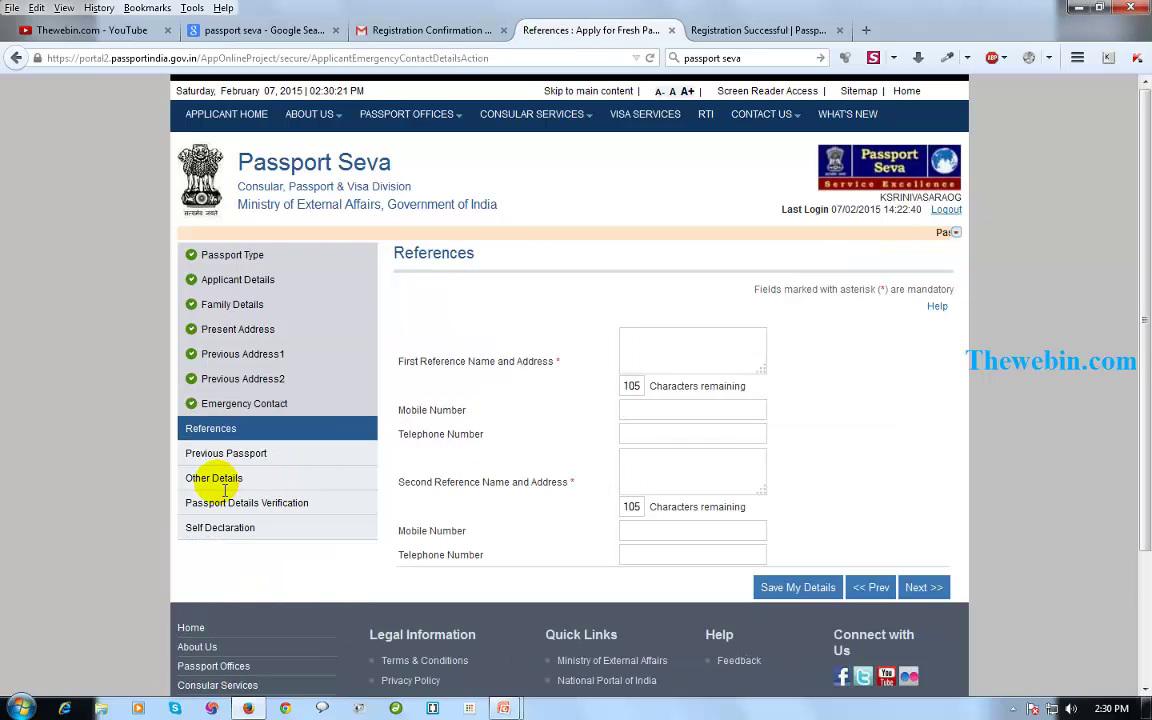
Enter the first reference's name, address and mobile number.
left_click(628, 340)
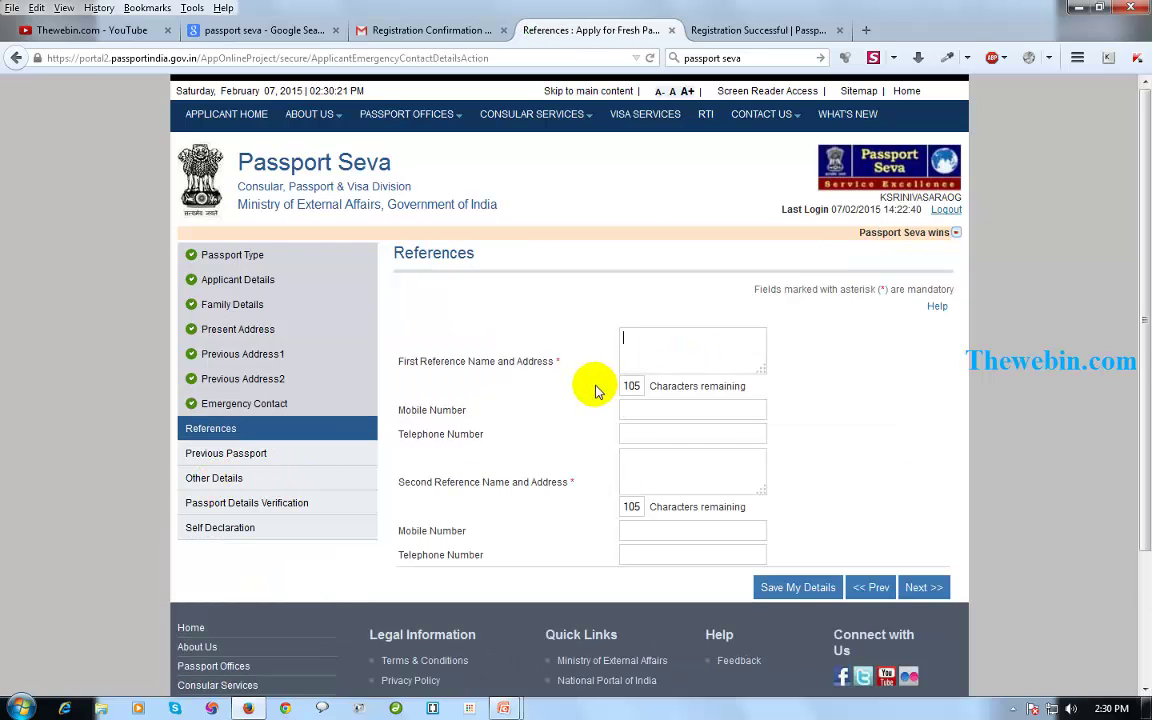
scroll(594, 391, "down", 2)
scroll(586, 391, "up", 2)
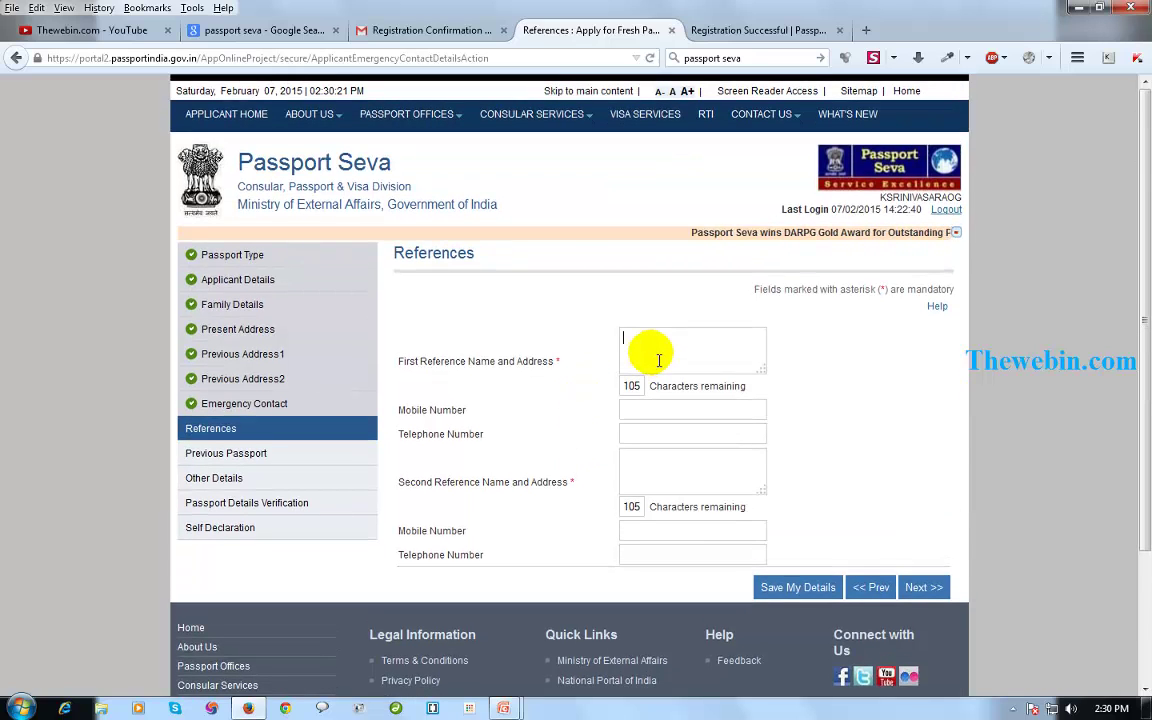
type("Ram")
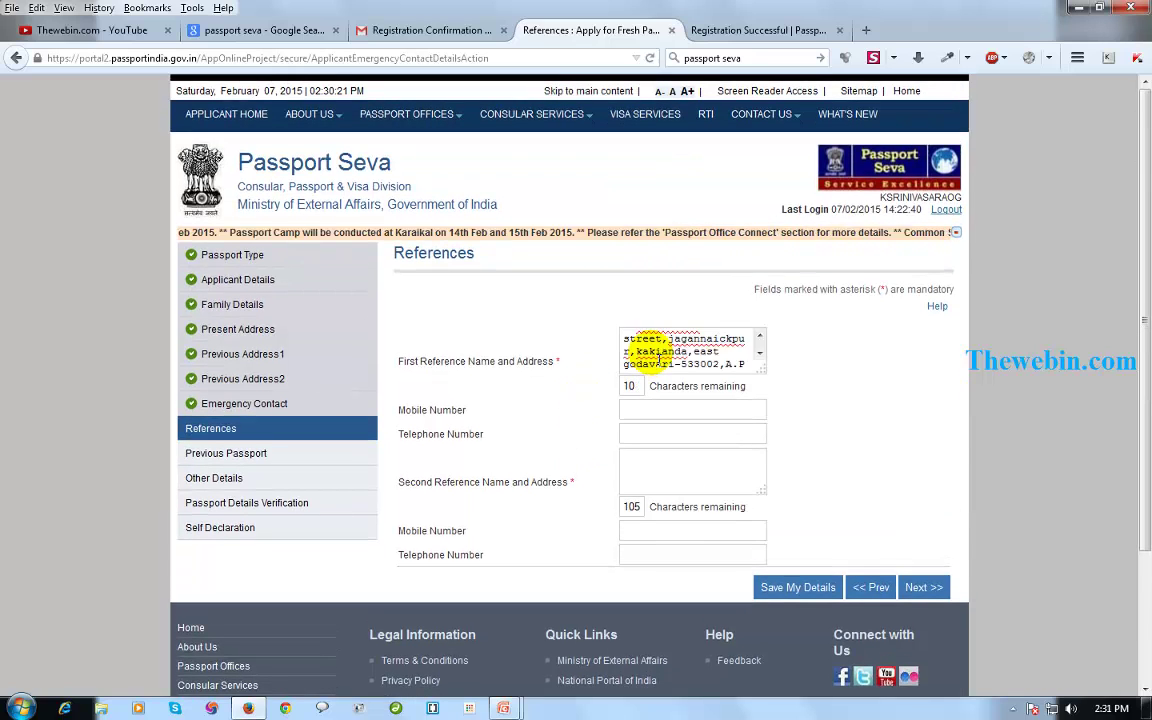
type(",India")
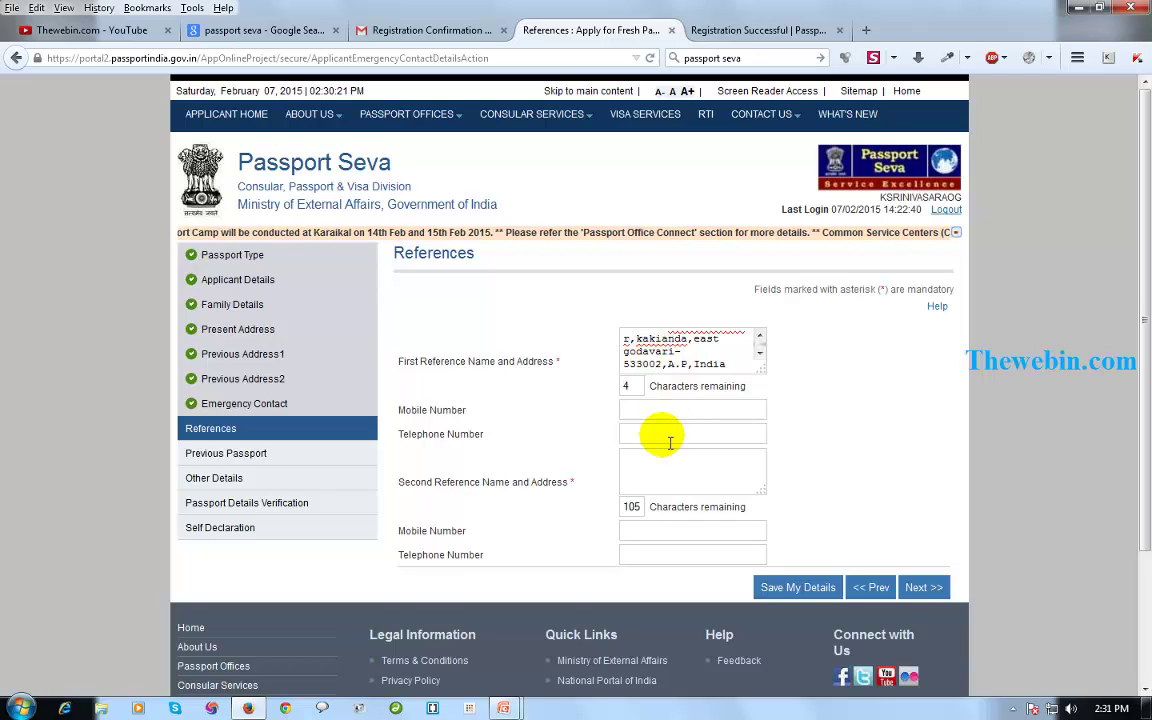
left_click(663, 411)
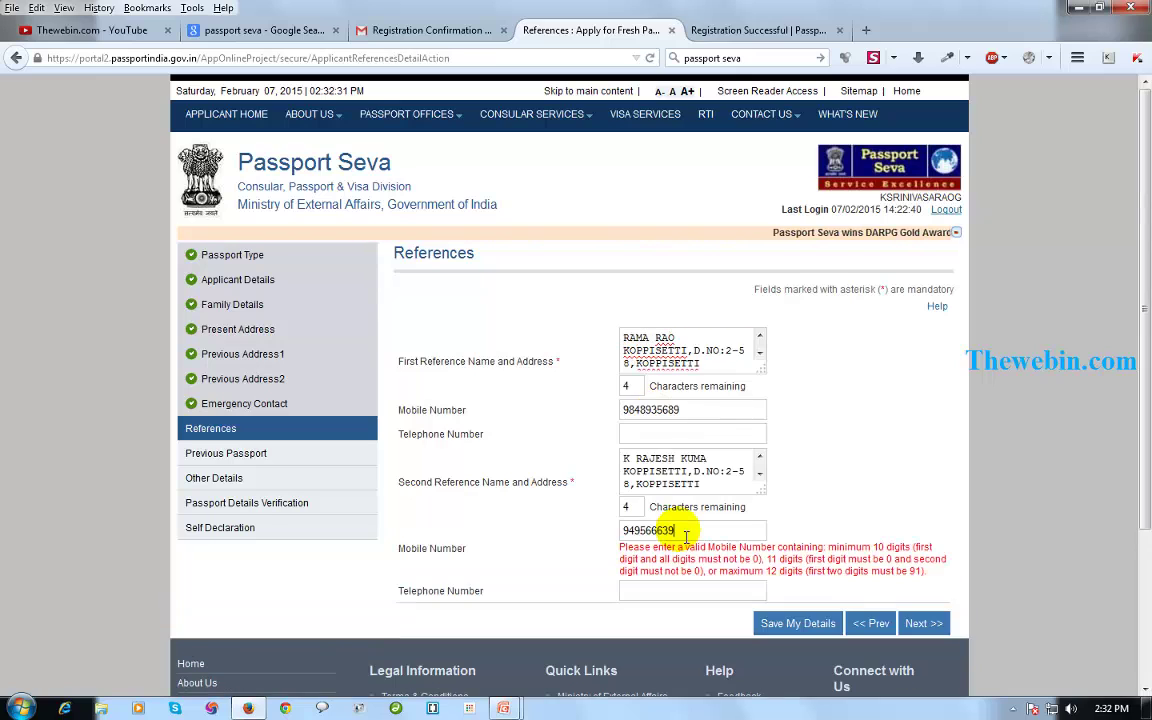
type("8")
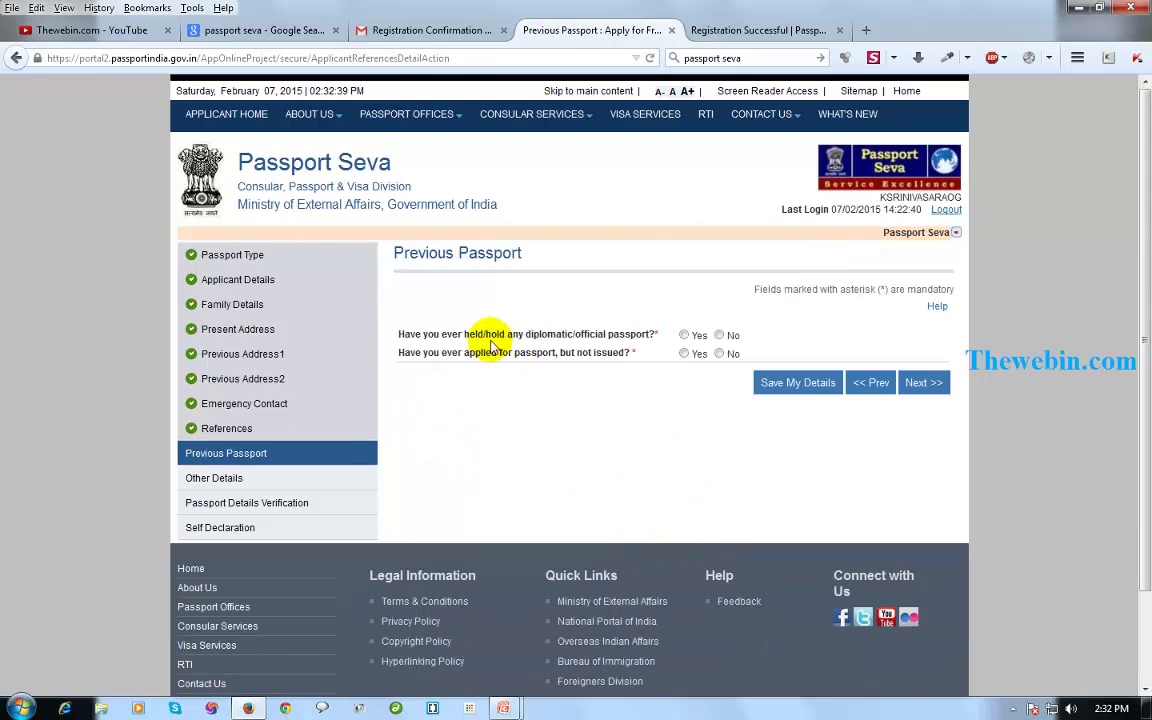
Answer No to the diplomatic passport and applied-but-not-issued questions, then continue.
left_click(719, 335)
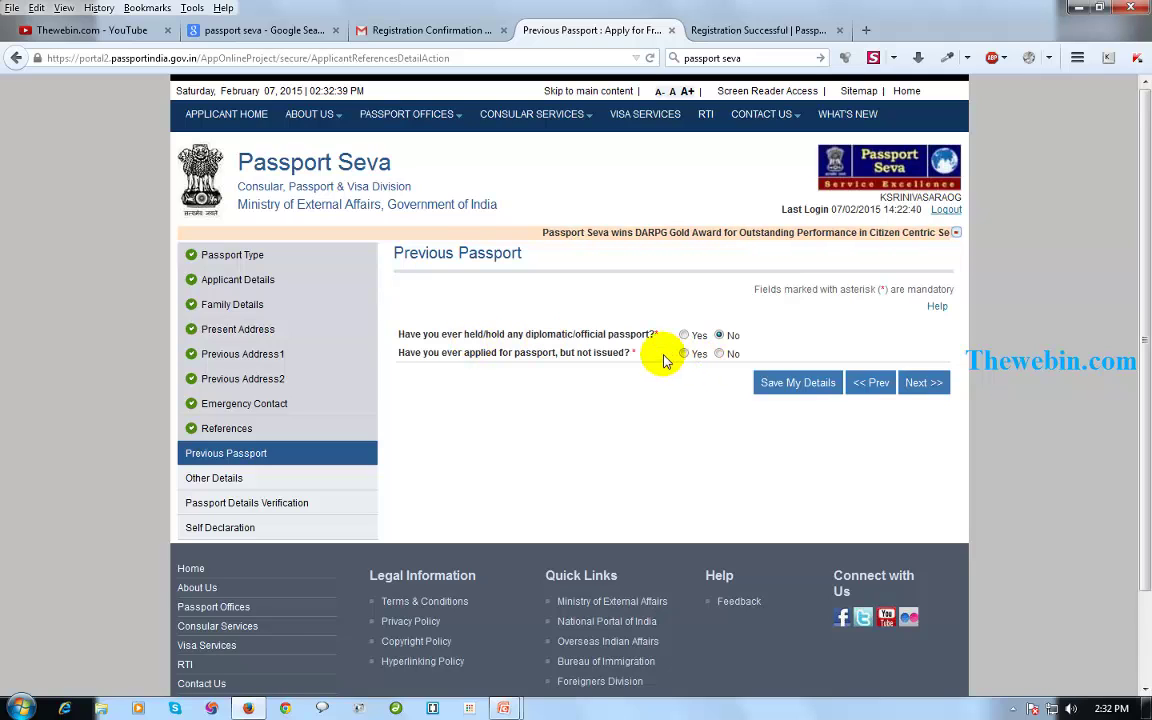
left_click(719, 355)
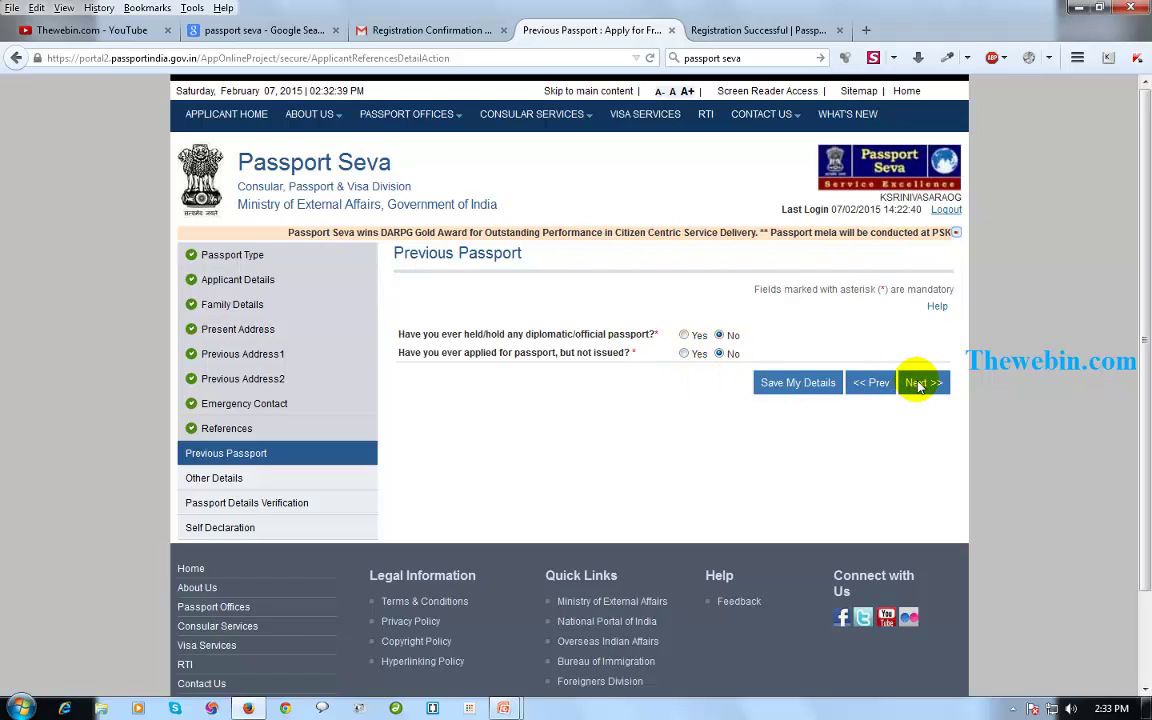
left_click(920, 384)
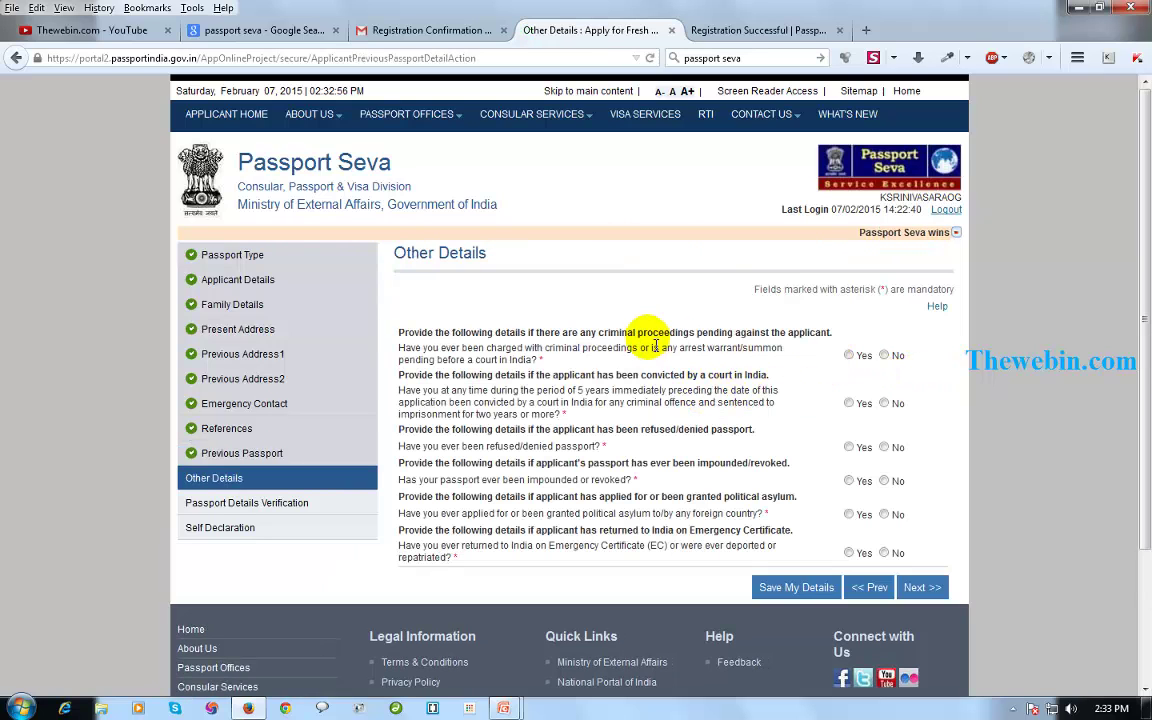
Answer No to pending criminal proceedings, review the Passport Details Verification table, and continue.
left_click(886, 356)
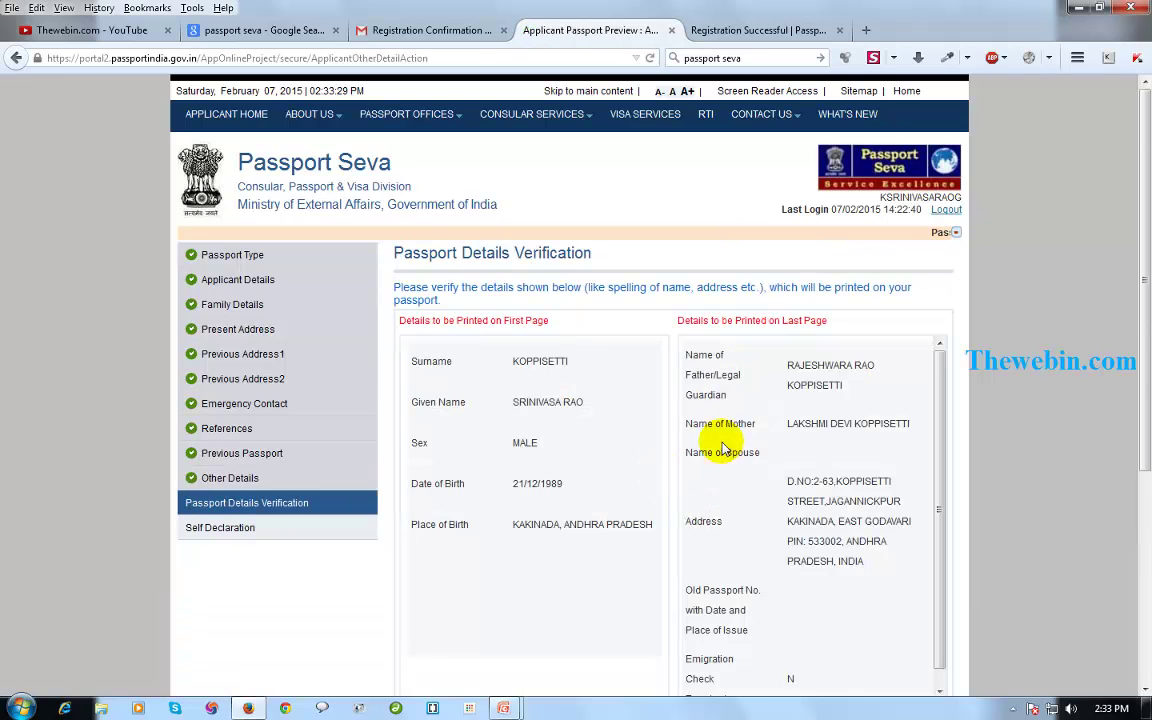
scroll(471, 390, "down", 3)
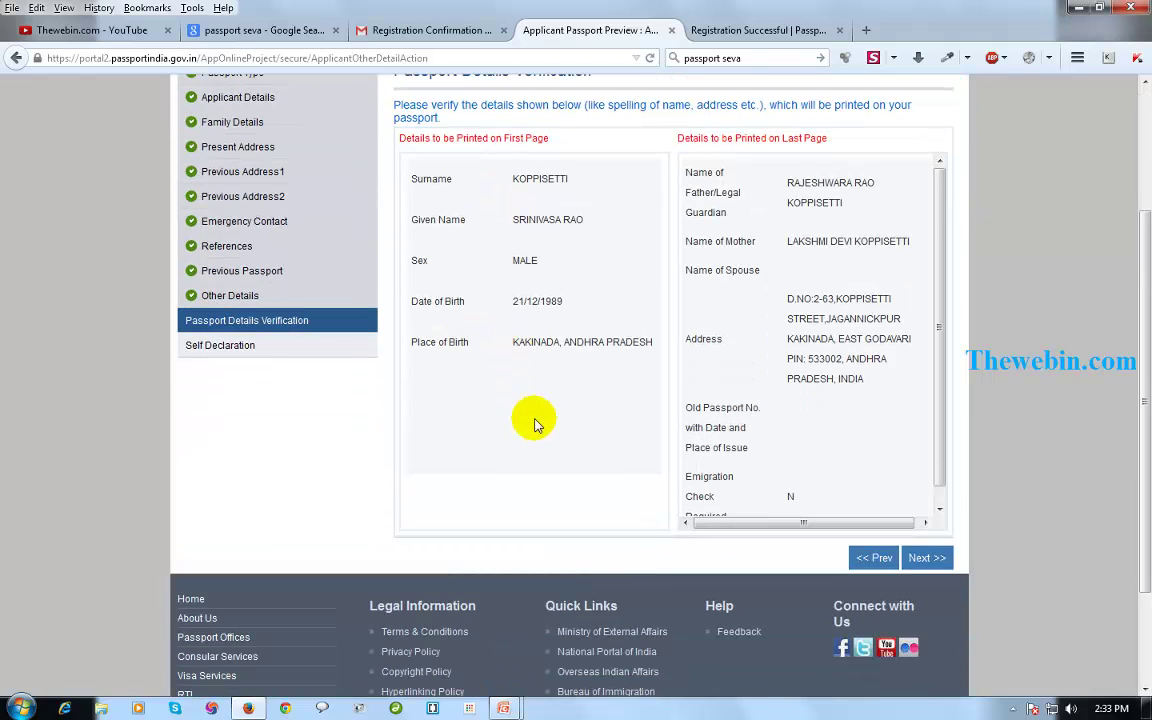
scroll(630, 373, "up", 2)
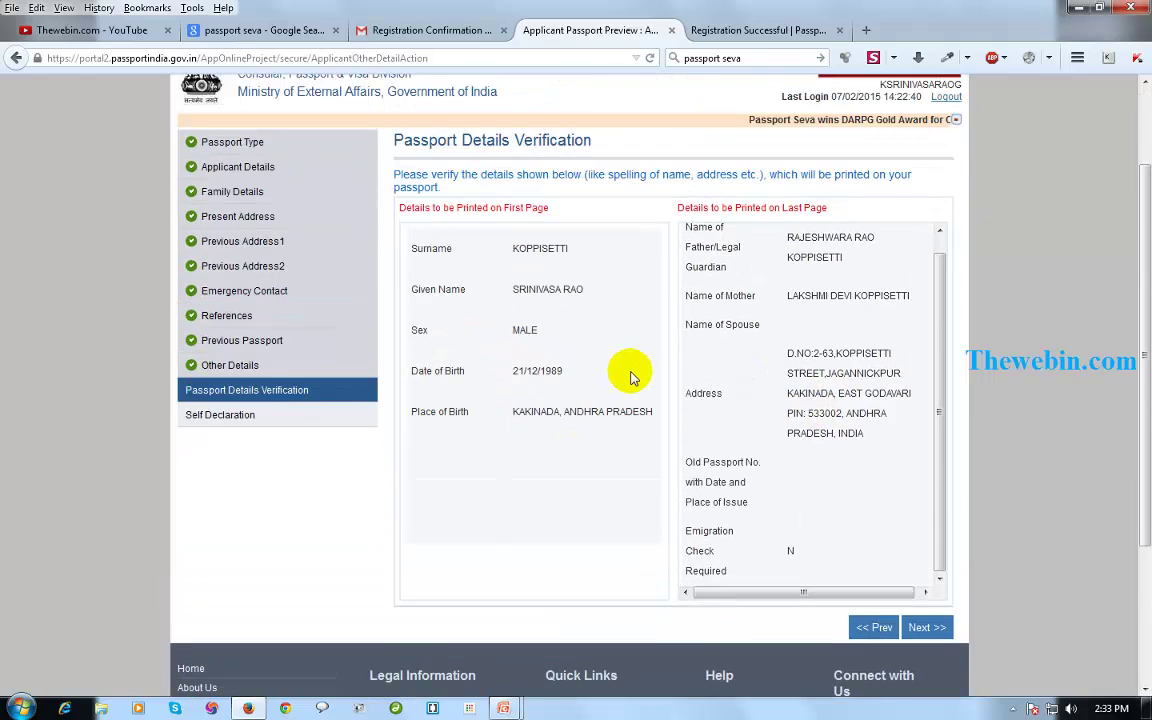
scroll(860, 430, "up", 1)
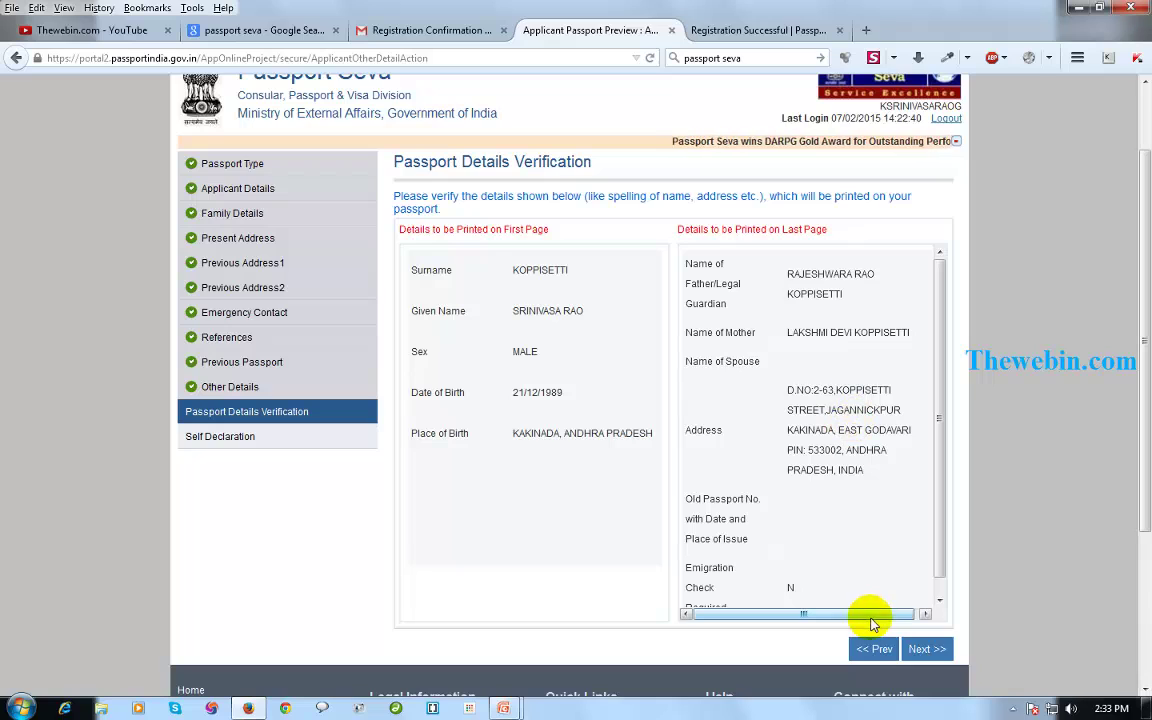
left_click(938, 649)
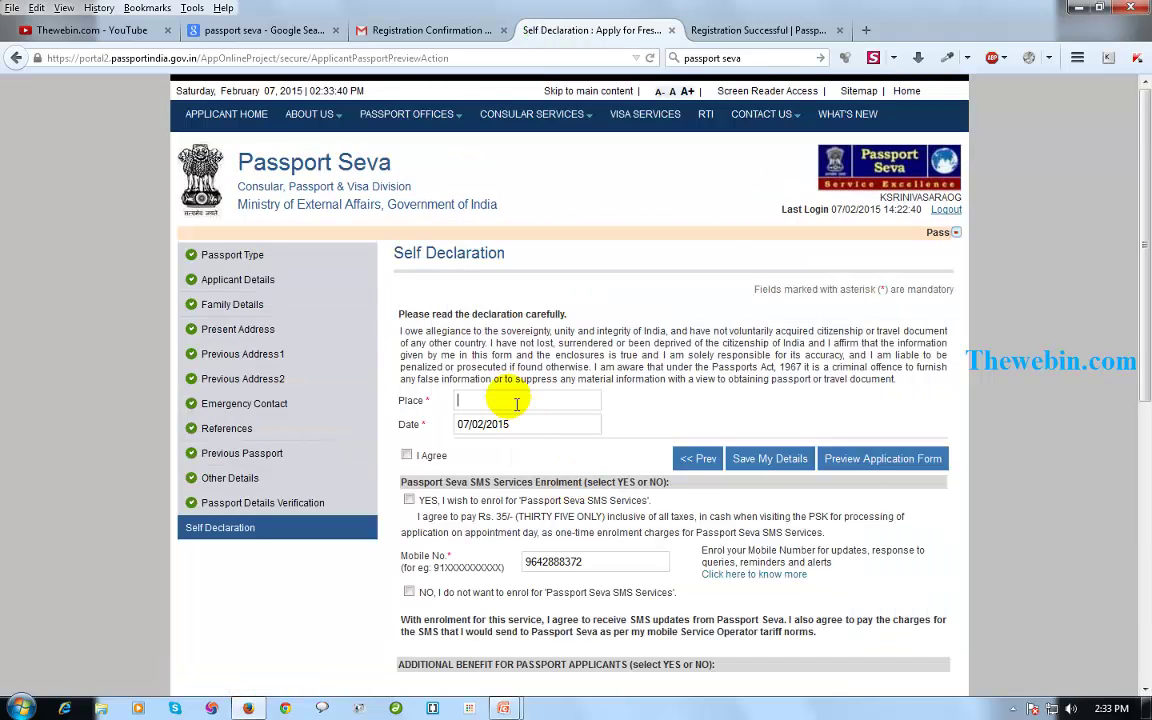
Enter the declaration place, tick I Agree on the self declaration and save the details.
left_click(494, 402)
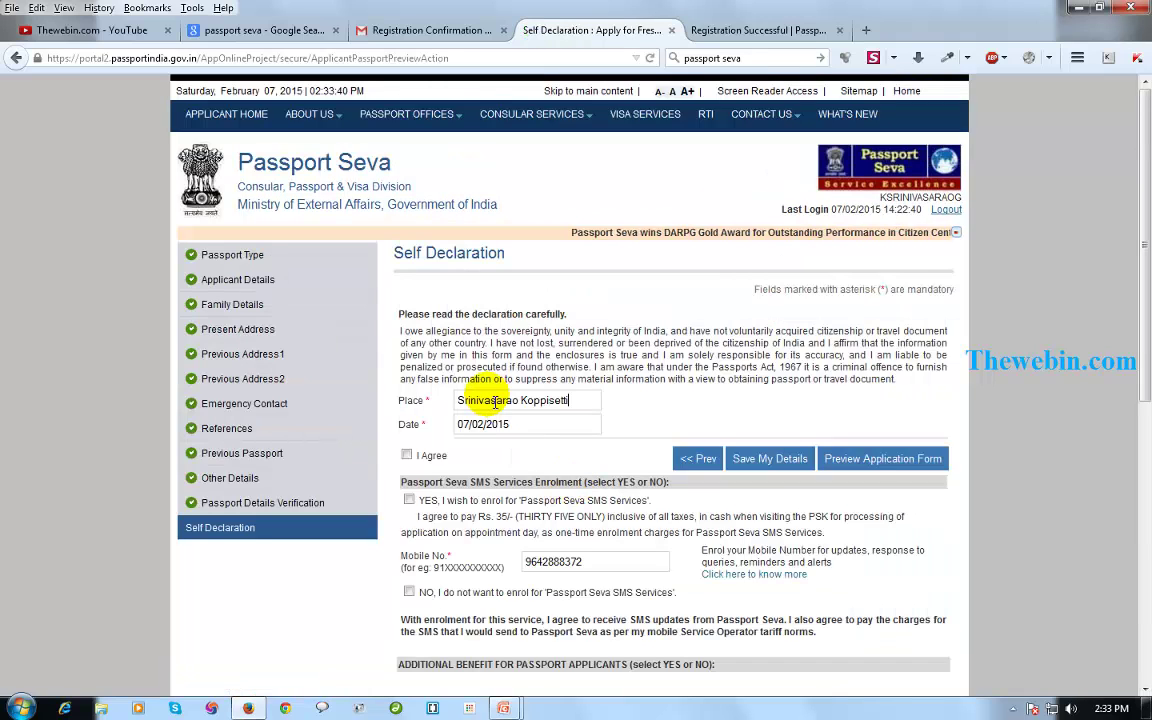
key("Tab")
left_click(406, 455)
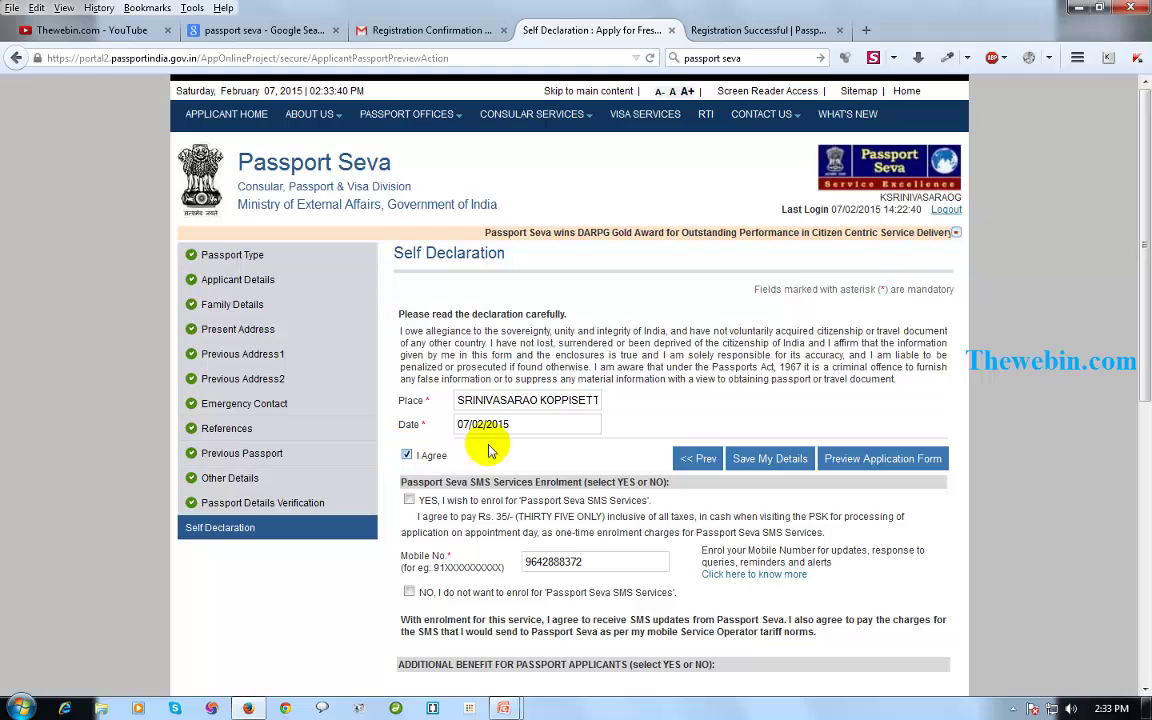
left_click_drag(417, 331, 890, 392)
left_click(890, 392)
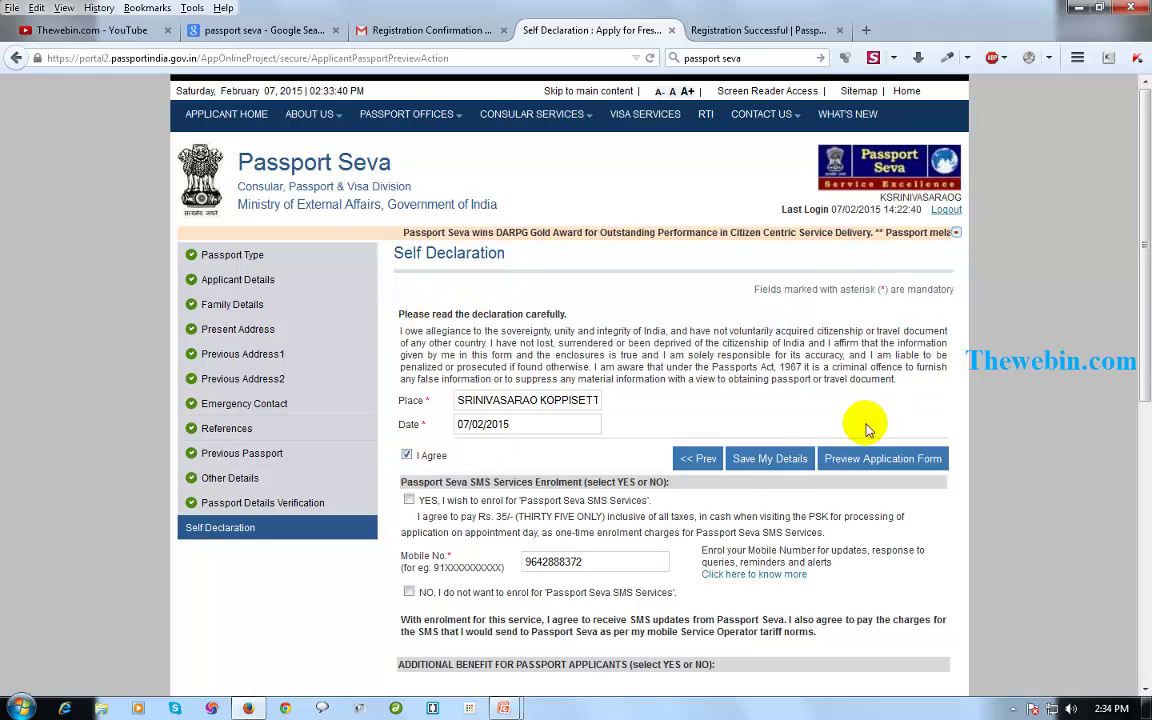
left_click(776, 462)
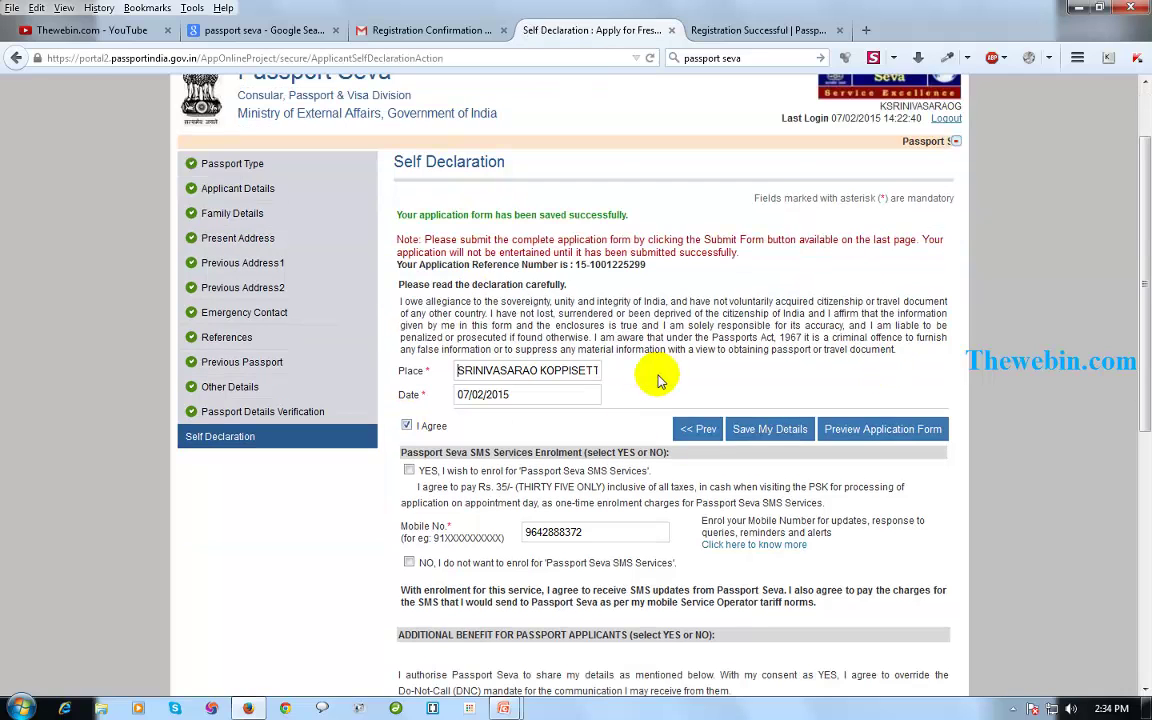
Tick NO for SMS services and Chola-MS sharing, then submit the form.
left_click_drag(419, 214, 628, 214)
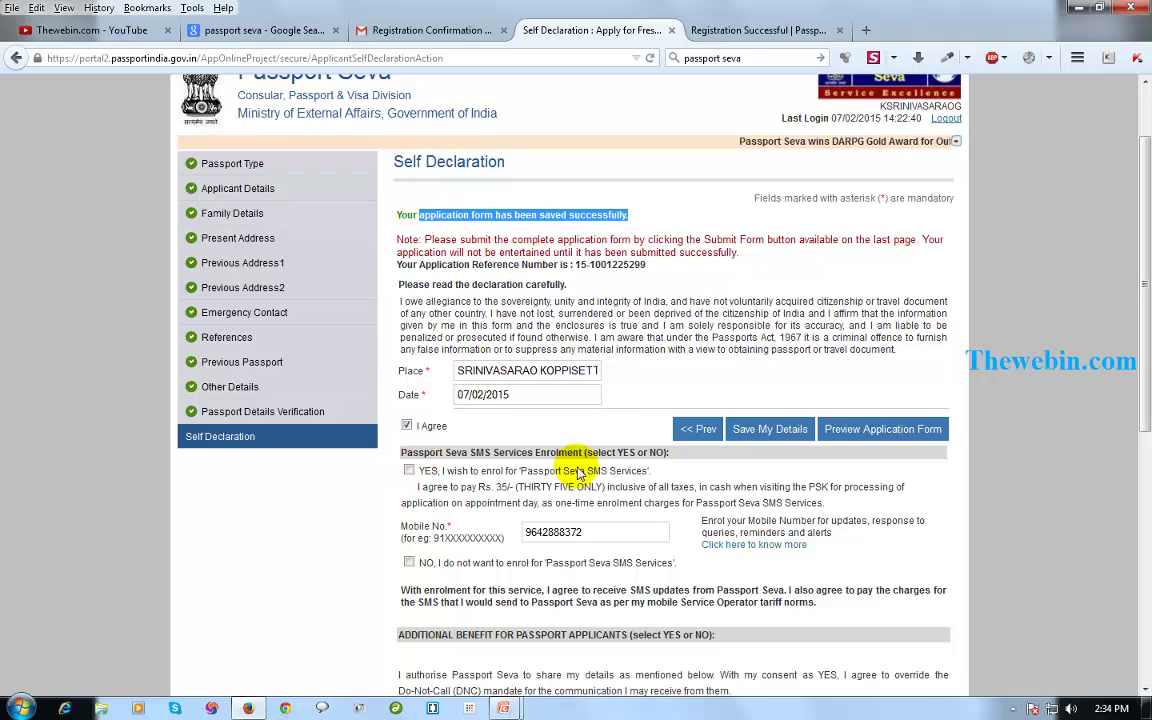
left_click_drag(465, 487, 413, 476)
left_click(410, 471)
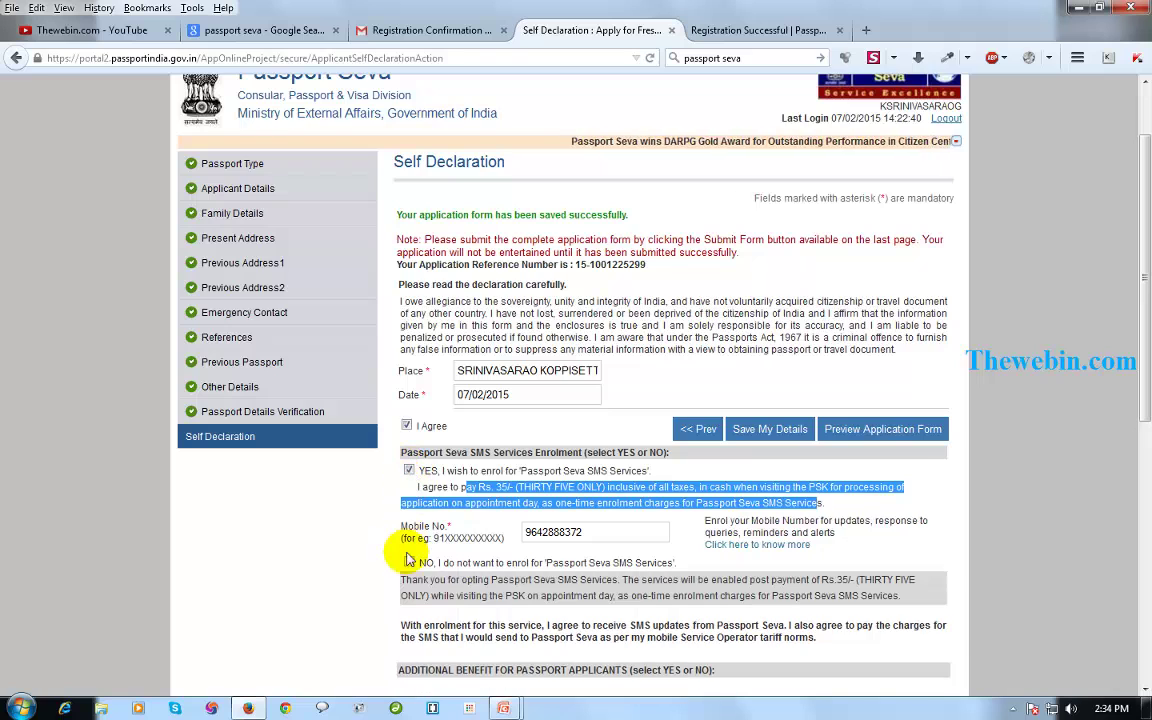
left_click(409, 563)
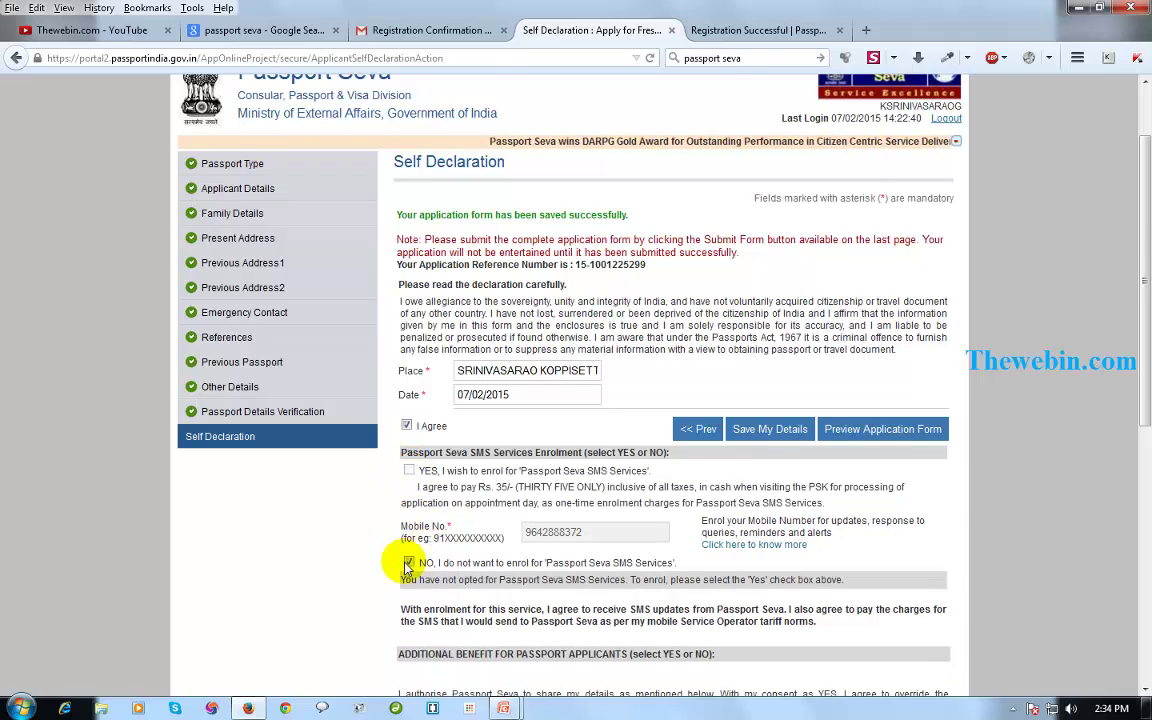
scroll(480, 520, "down", 3)
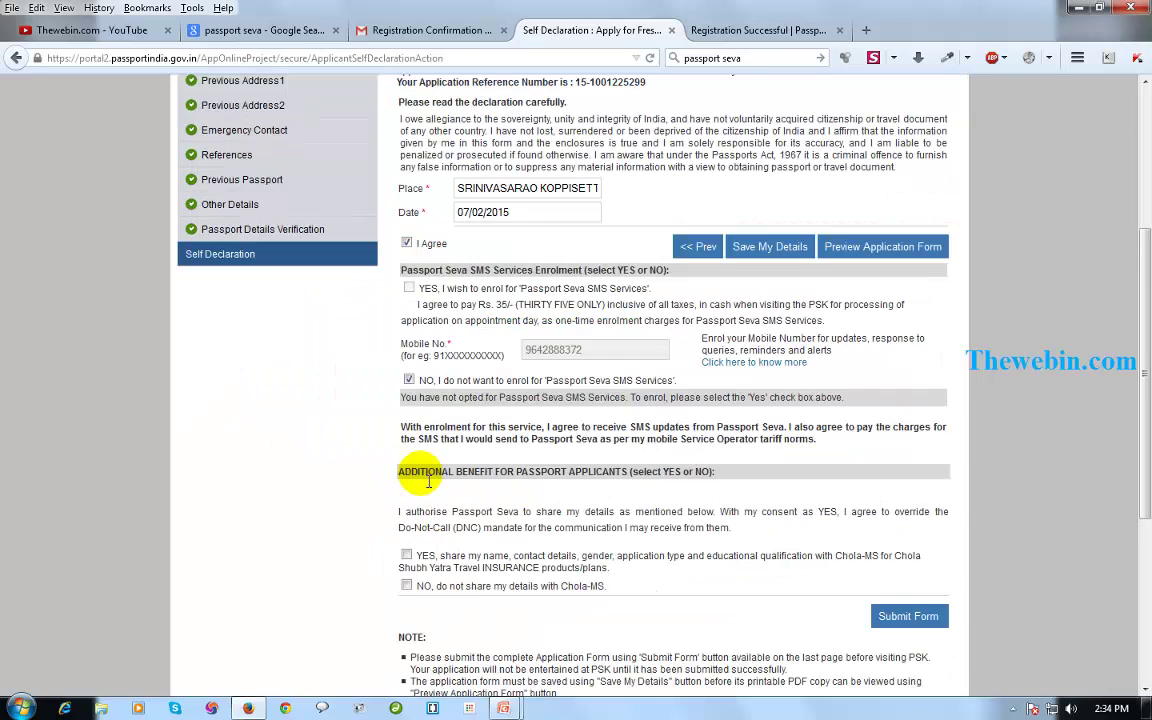
left_click(407, 587)
scroll(602, 521, "down", 2)
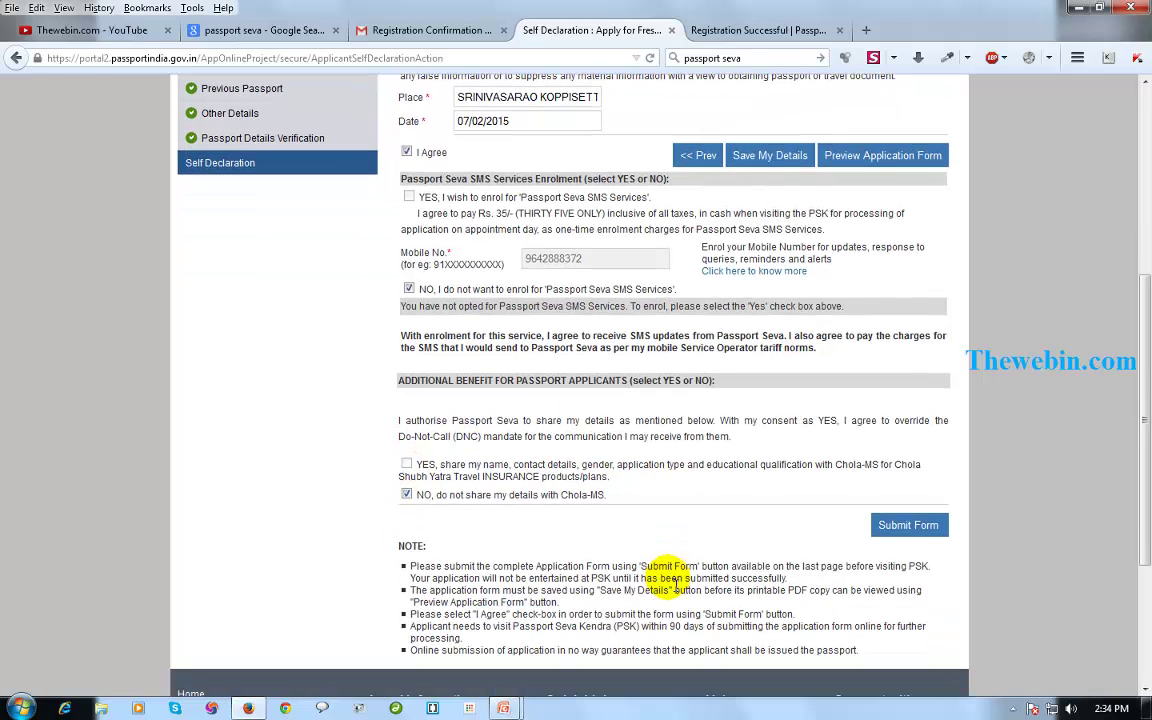
left_click(920, 530)
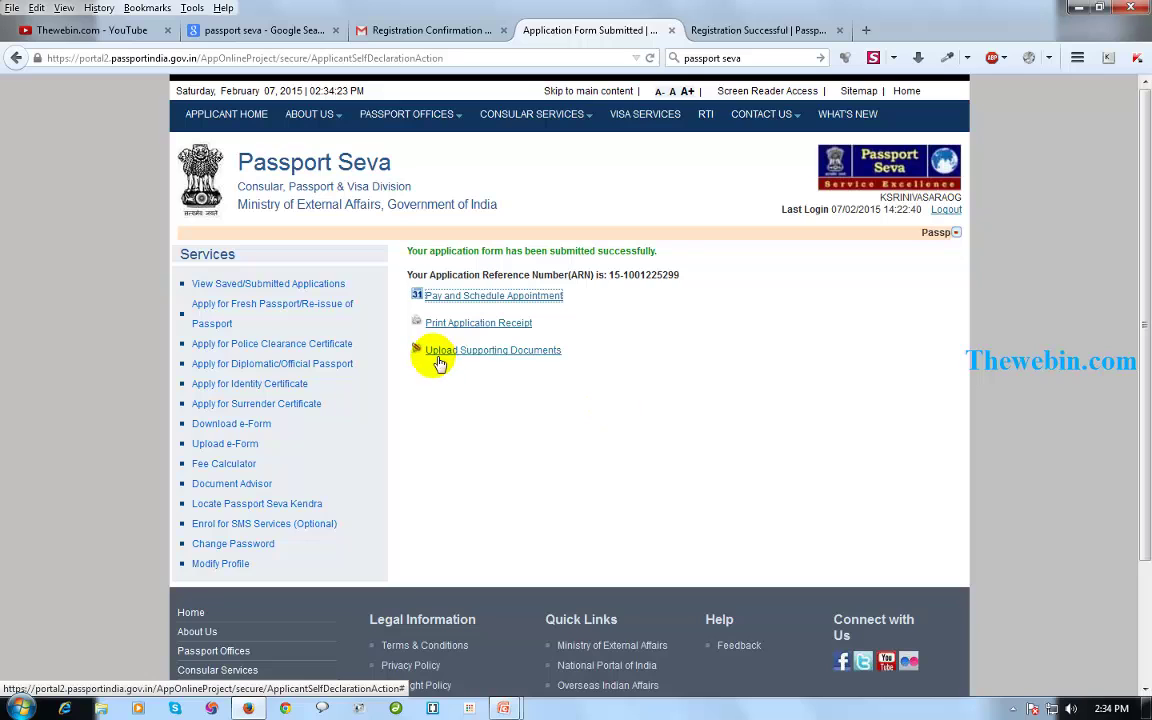
Review the application receipt, then open View Saved/Submitted Applications from the Services sidebar.
left_click(476, 325)
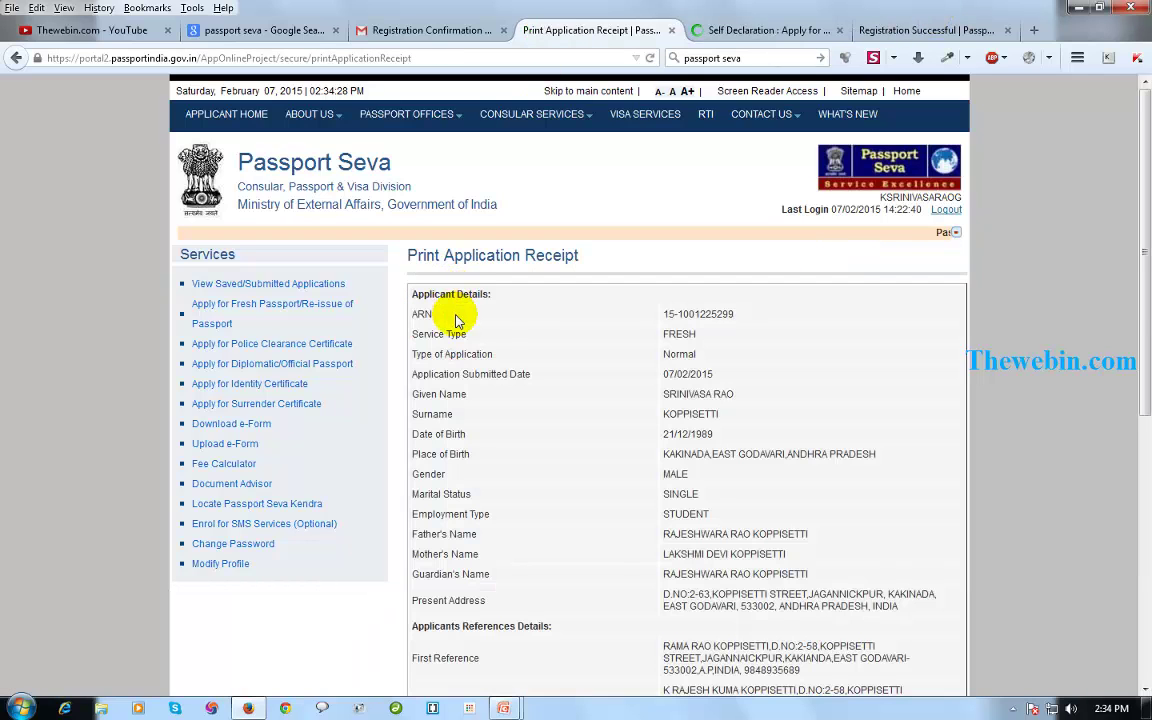
scroll(585, 316, "down", 3)
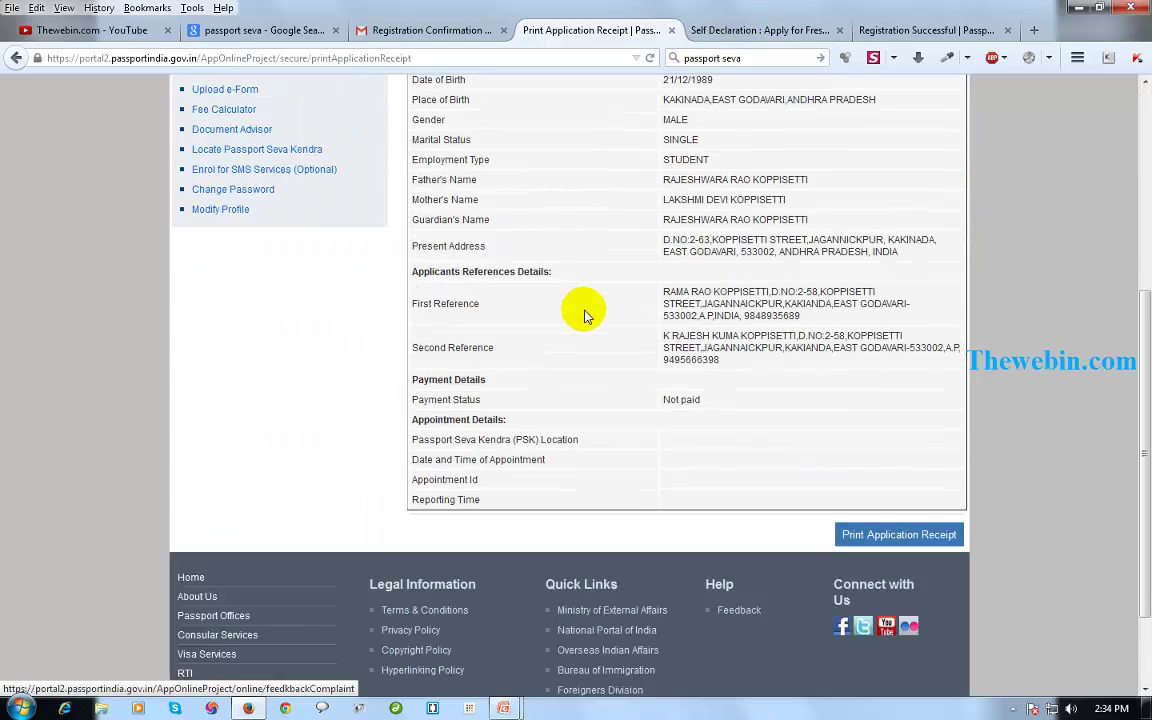
scroll(627, 342, "up", 2)
scroll(790, 483, "down", 4)
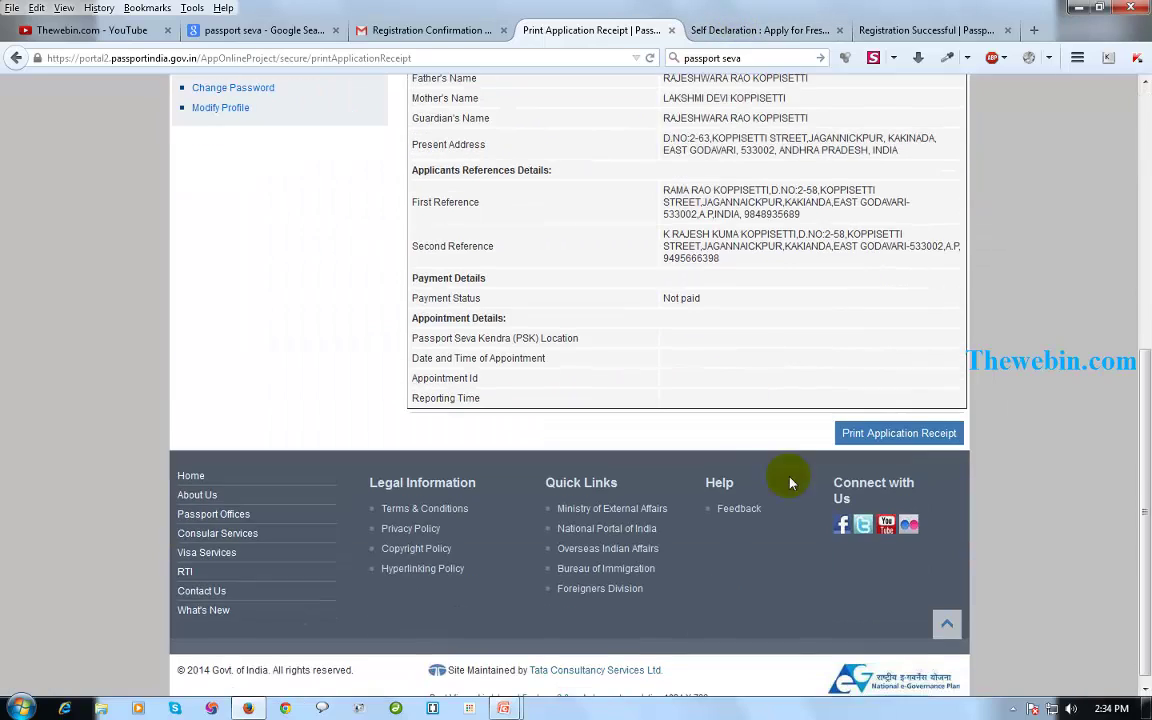
scroll(797, 443, "up", 2)
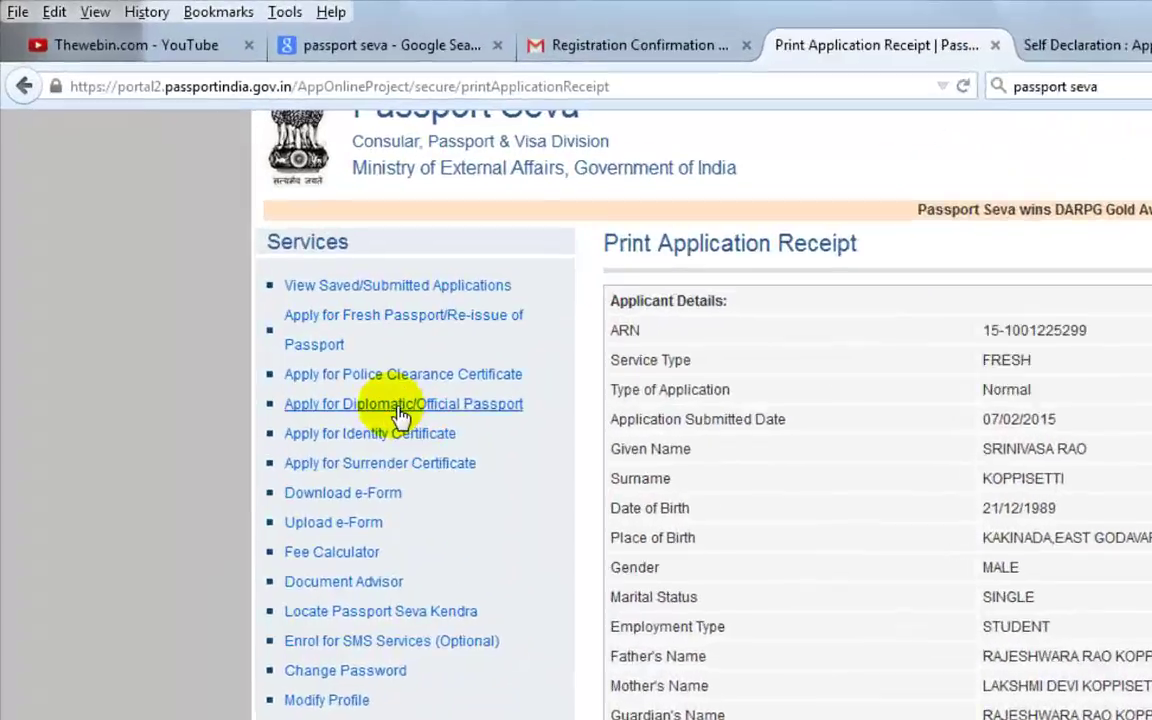
left_click(225, 352)
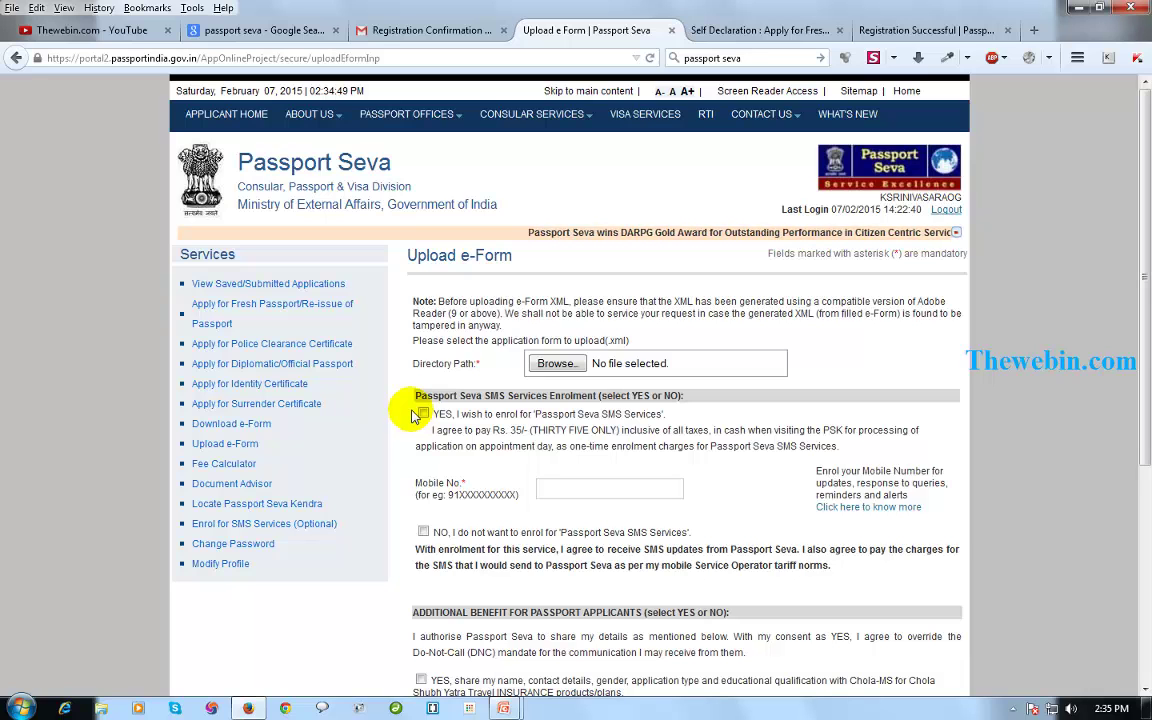
left_click(255, 302)
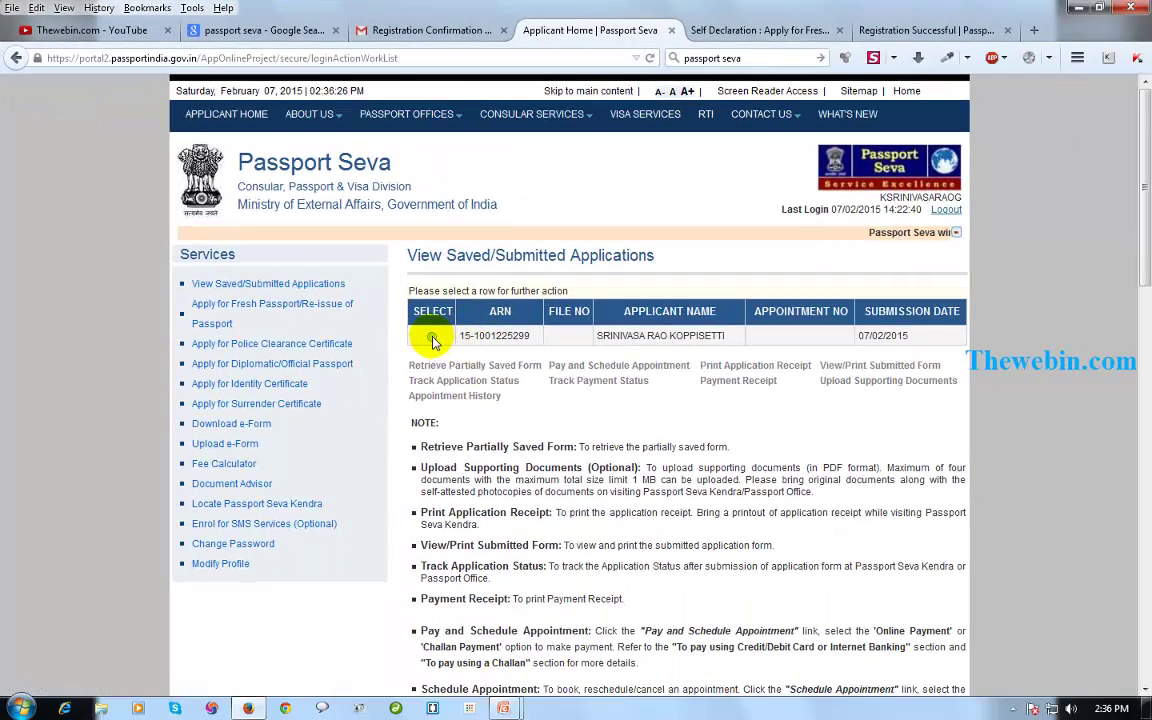
Select the submitted application for Pay and Schedule Appointment and choose Challan Payment.
left_click(432, 339)
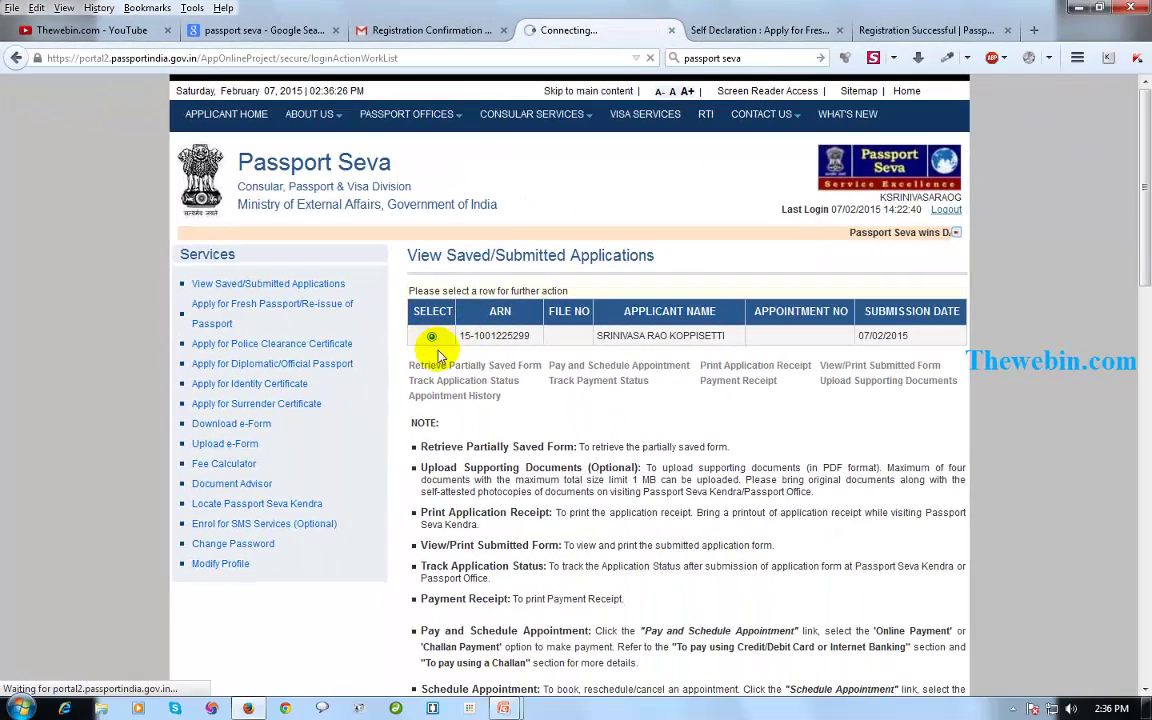
left_click(588, 366)
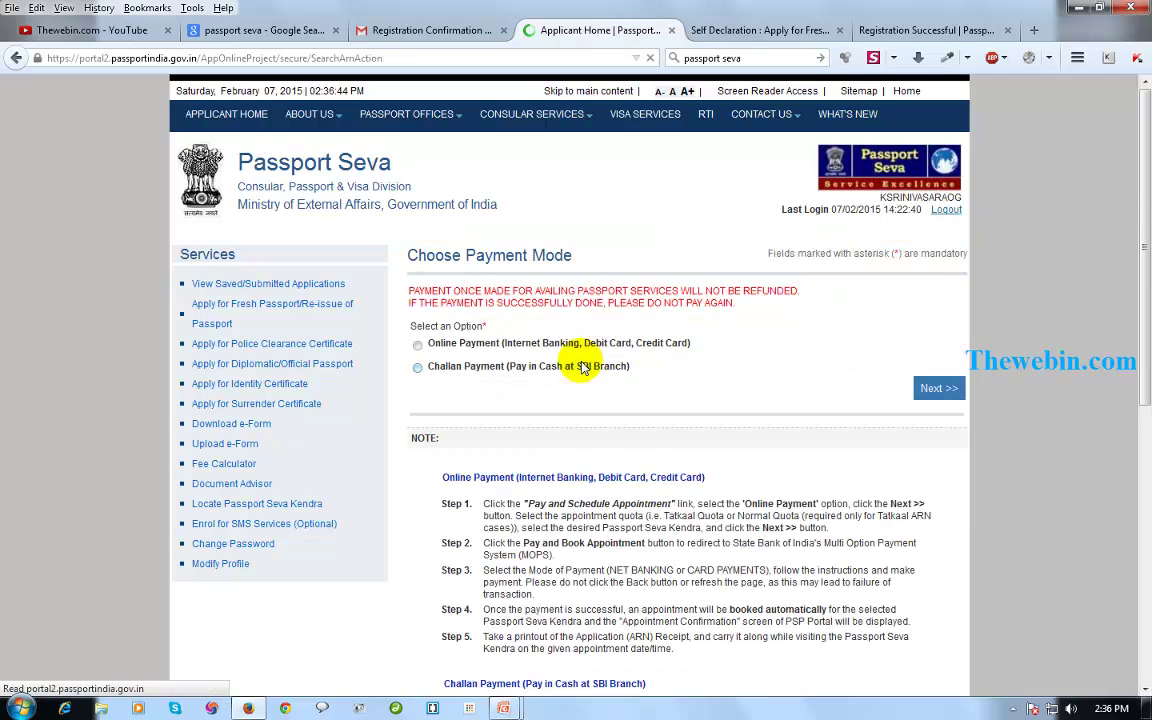
left_click_drag(446, 343, 690, 345)
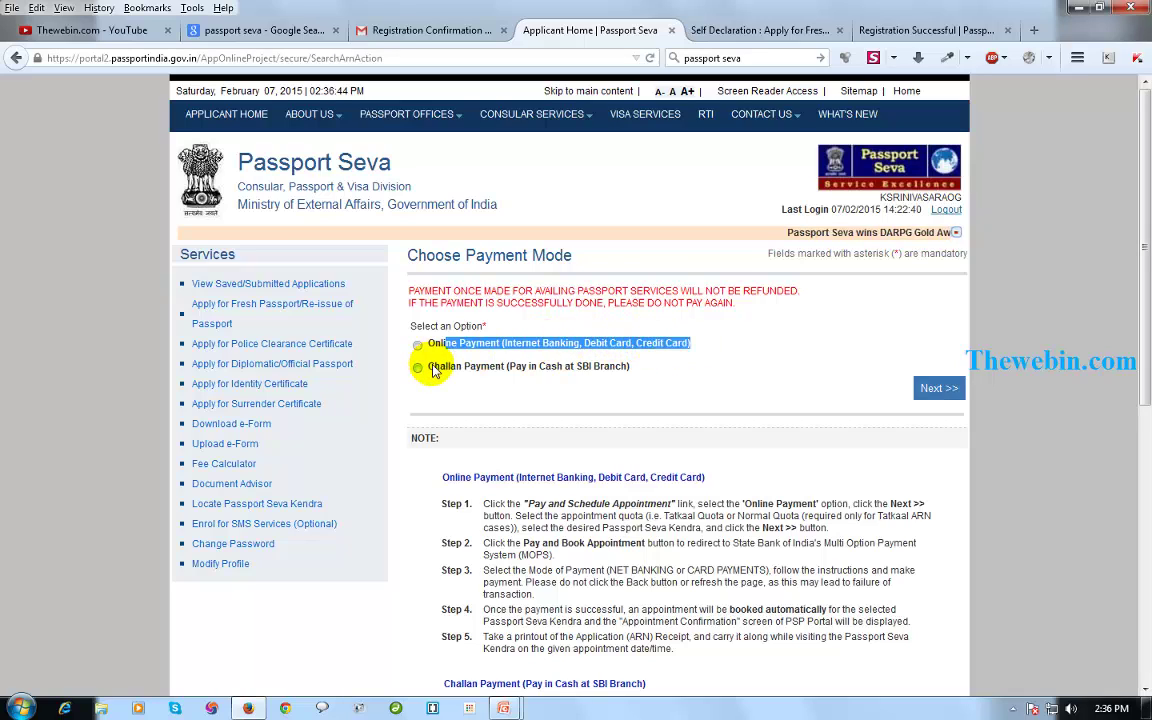
left_click_drag(575, 367, 418, 372)
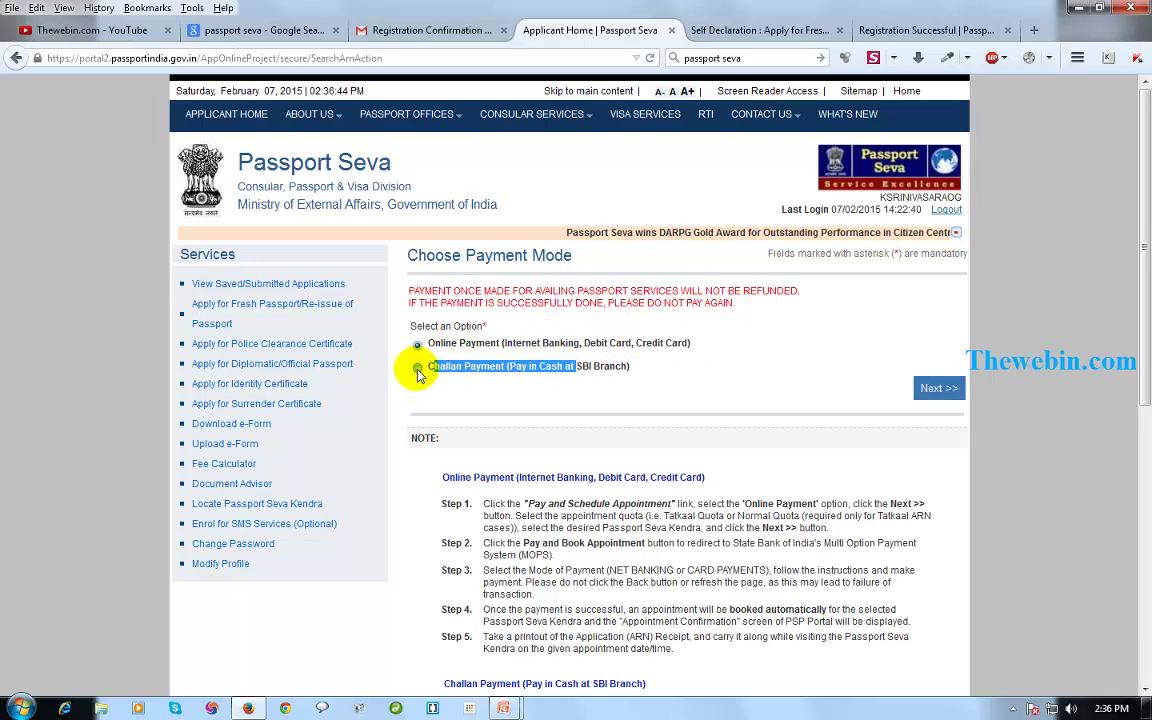
left_click(418, 368)
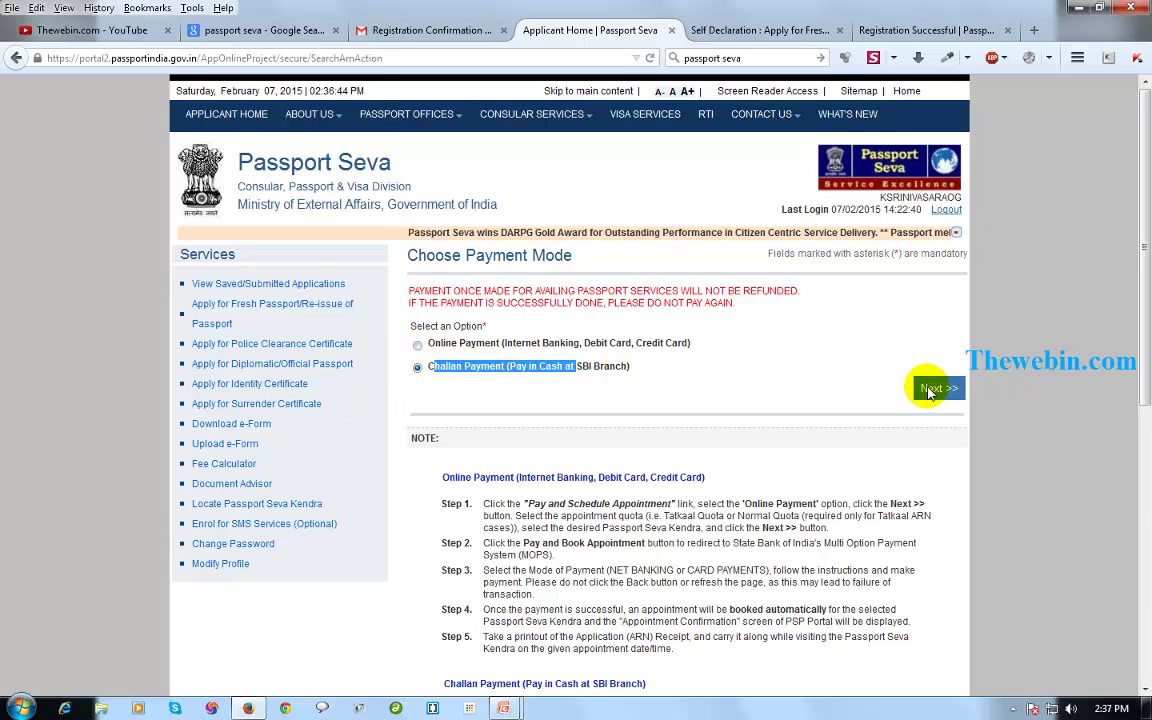
left_click(928, 390)
Cancel the challan generation and pick Online Payment on Choose Payment Mode instead.
left_click(594, 332)
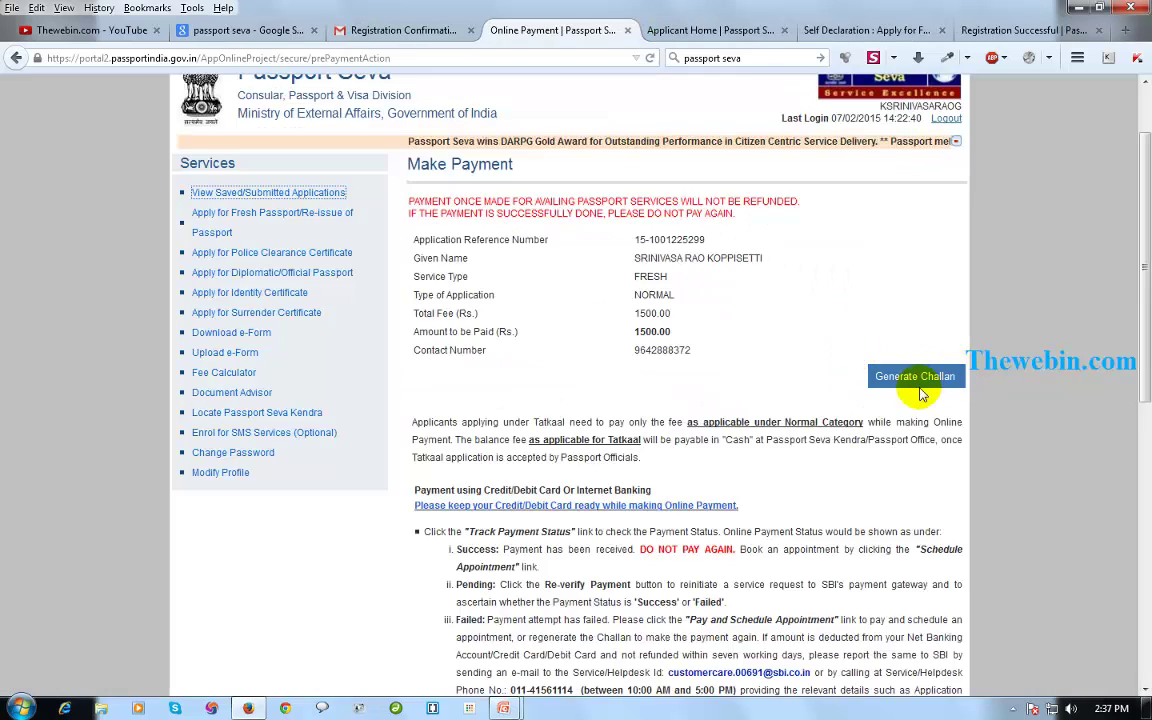
left_click(918, 380)
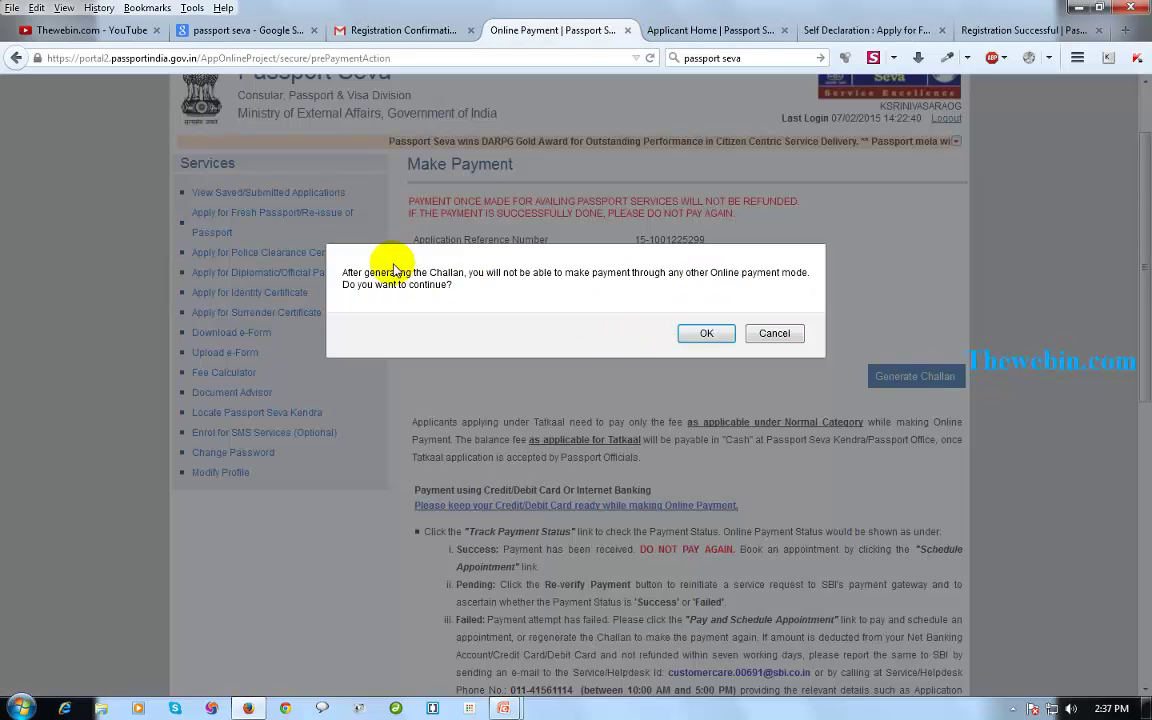
mouse_move(343, 270)
left_mouse_down()
mouse_move(468, 290)
mouse_move(329, 275)
left_mouse_up()
left_click(468, 292)
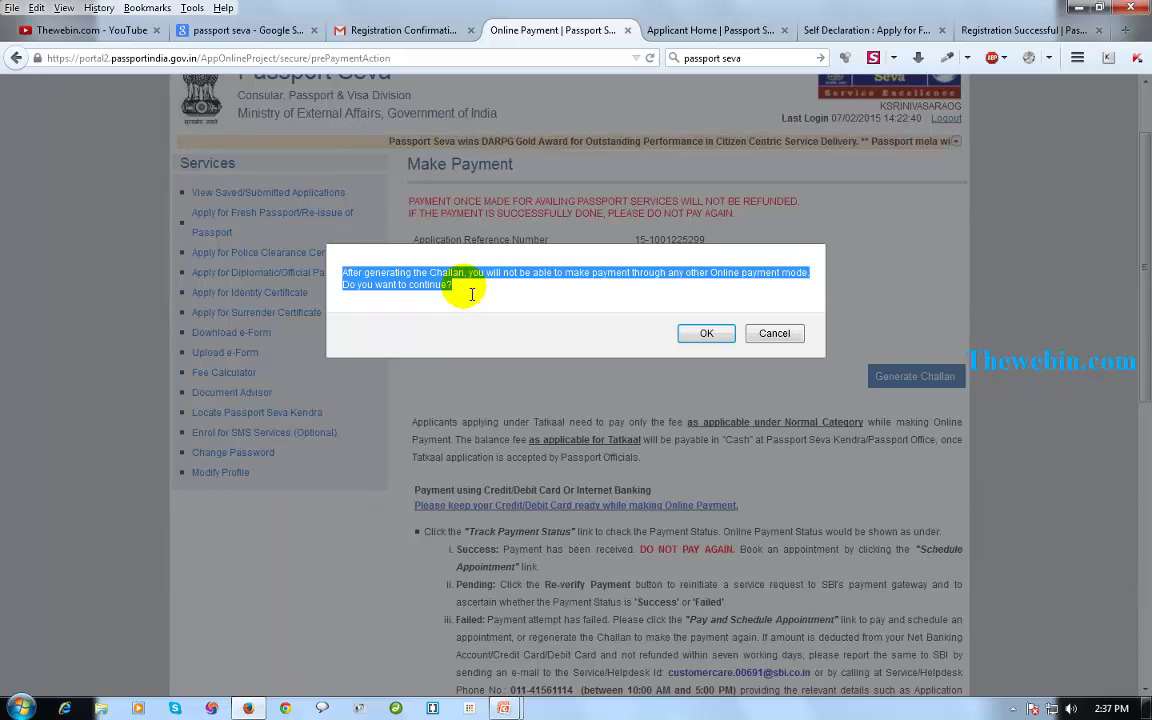
left_click(772, 333)
left_click(677, 31)
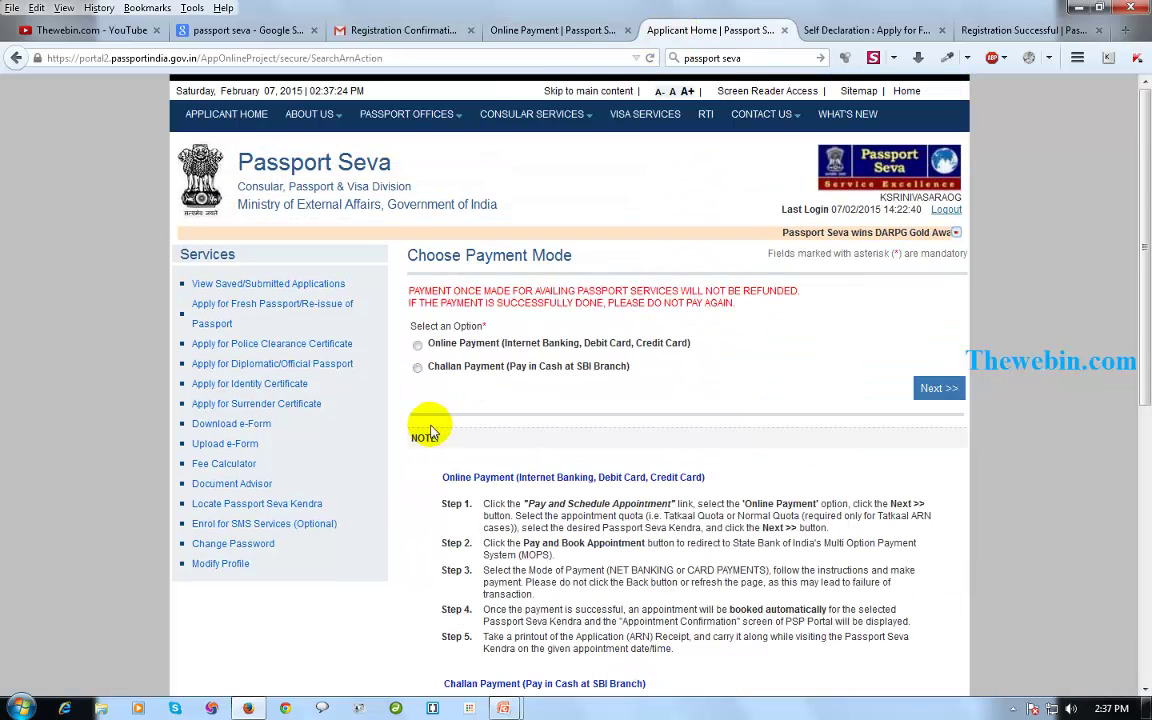
left_click(417, 344)
Proceed with online payment past the instructions and applicant details to appointment scheduling.
left_click(936, 392)
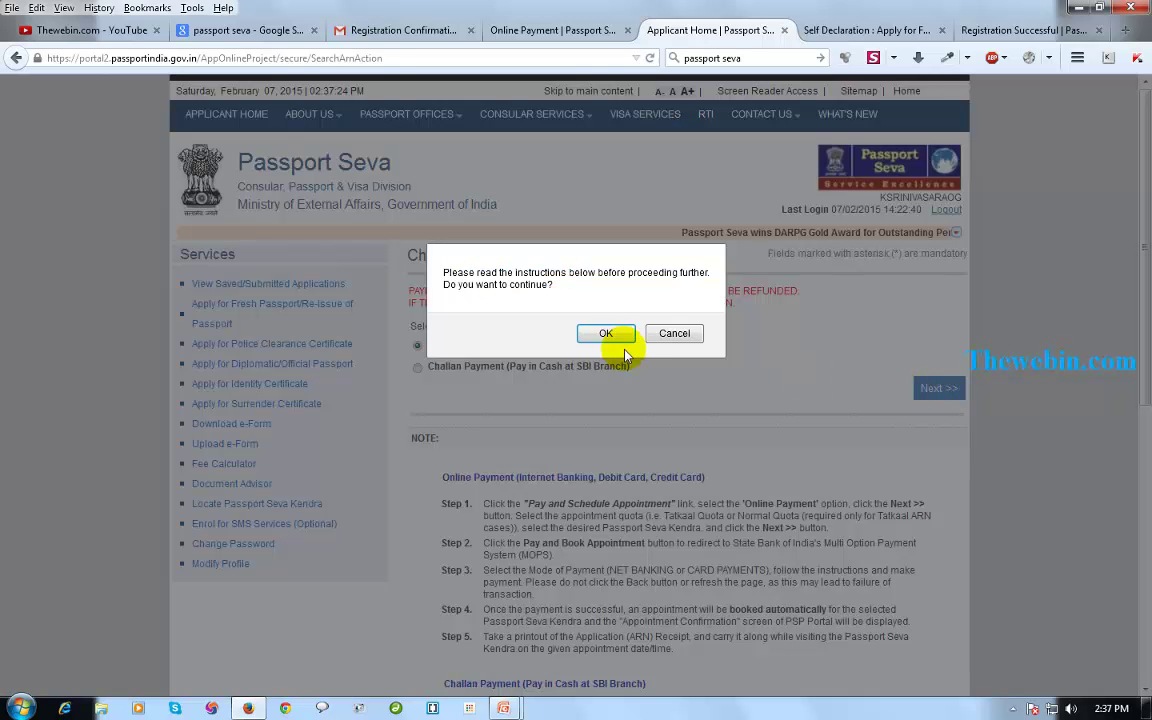
left_click(606, 334)
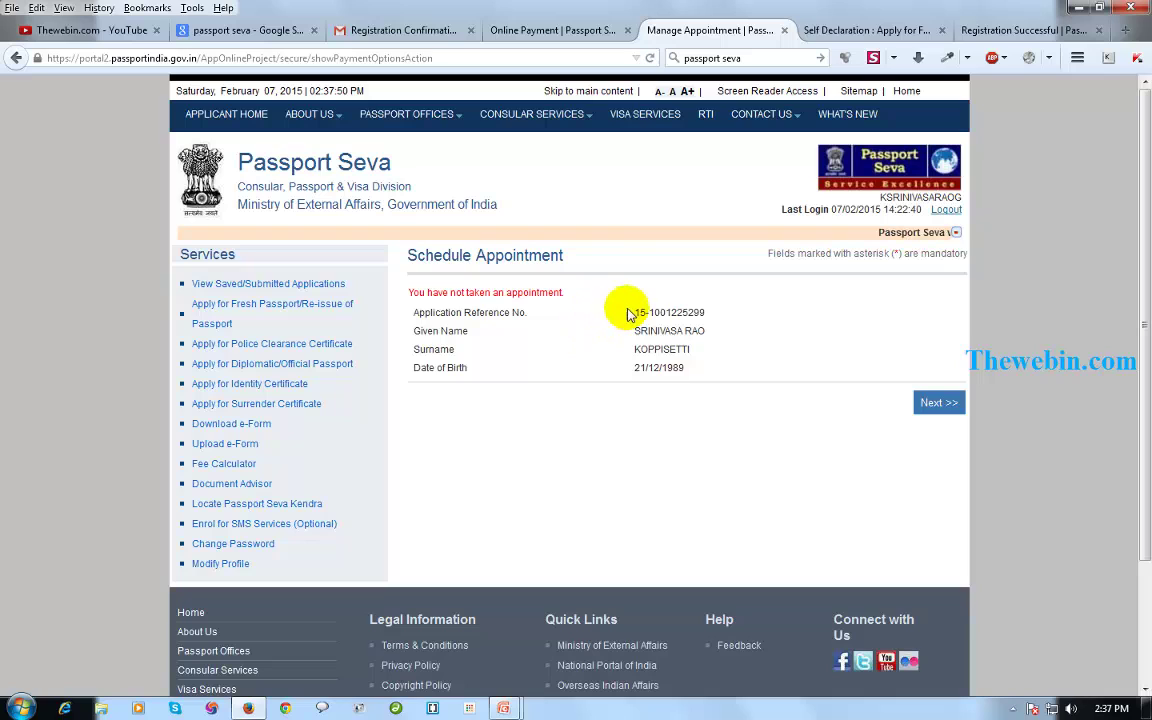
left_click_drag(632, 312, 828, 403)
left_click(939, 402)
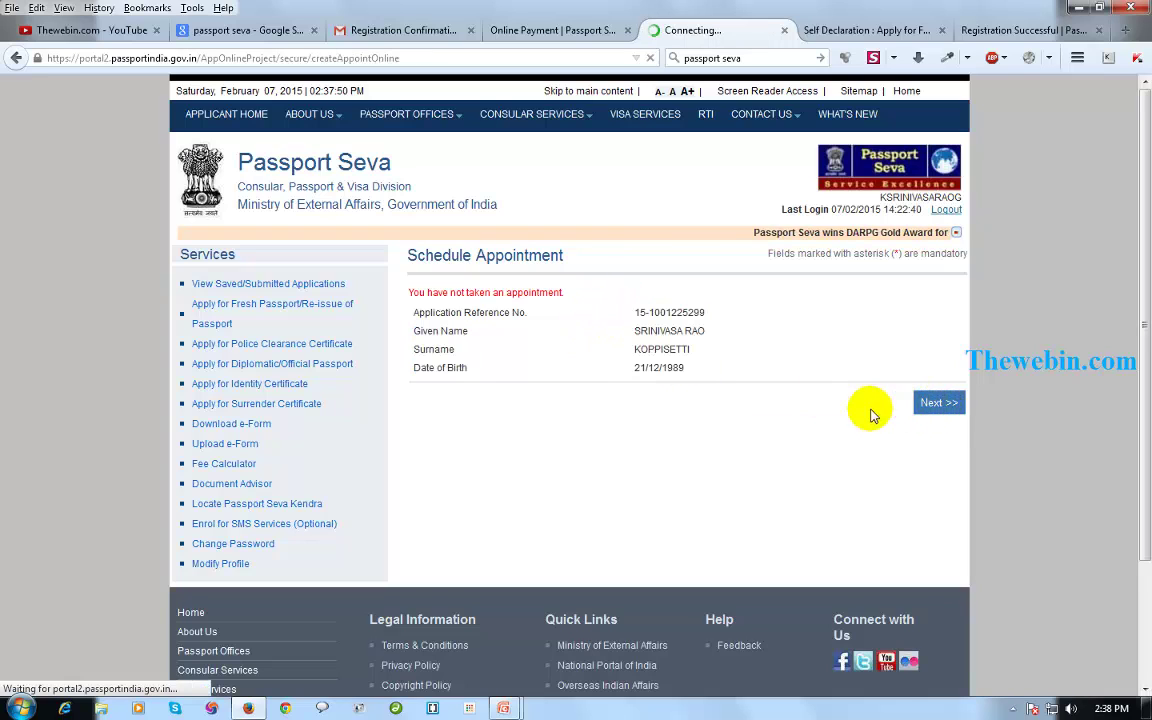
Choose PSK Visakhapatnam as the PSK location and enter the captcha characters.
left_click_drag(806, 344, 673, 358)
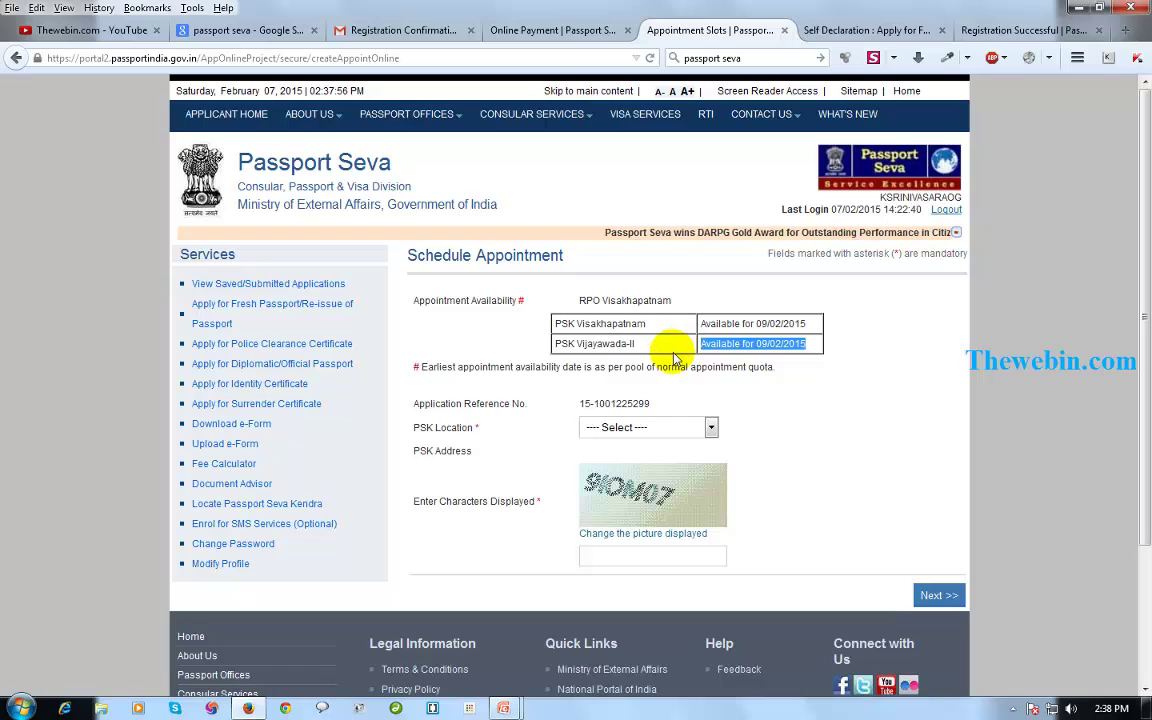
left_click(661, 428)
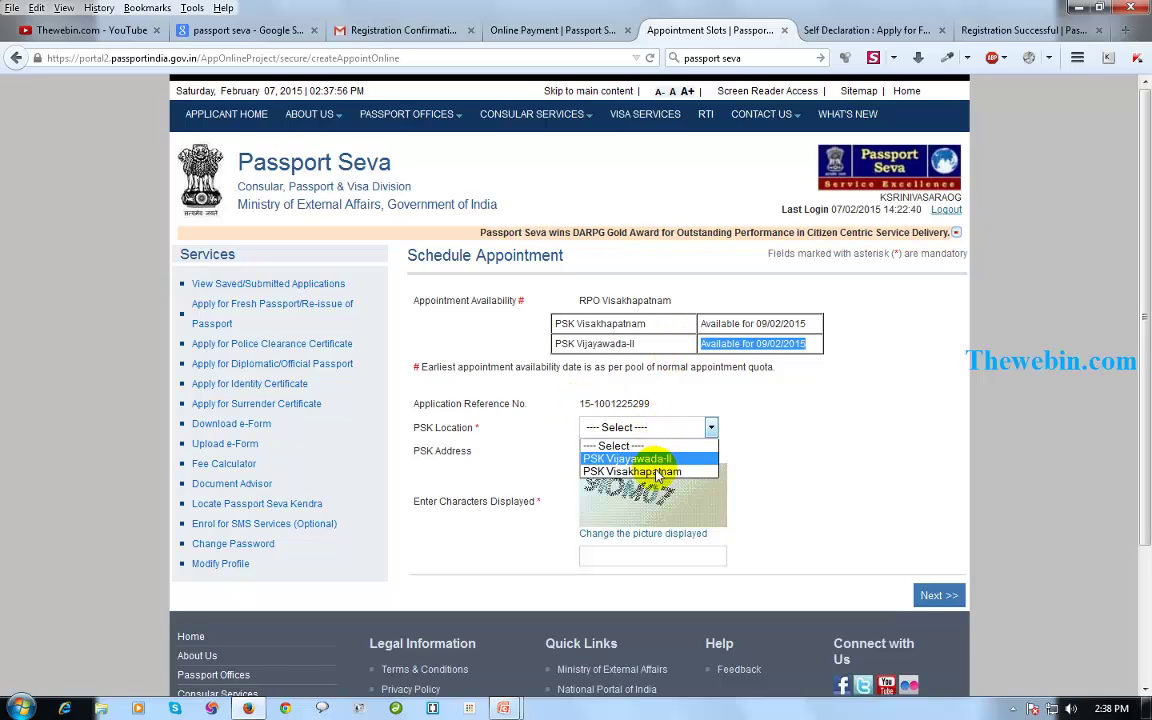
left_click(655, 471)
left_click(621, 570)
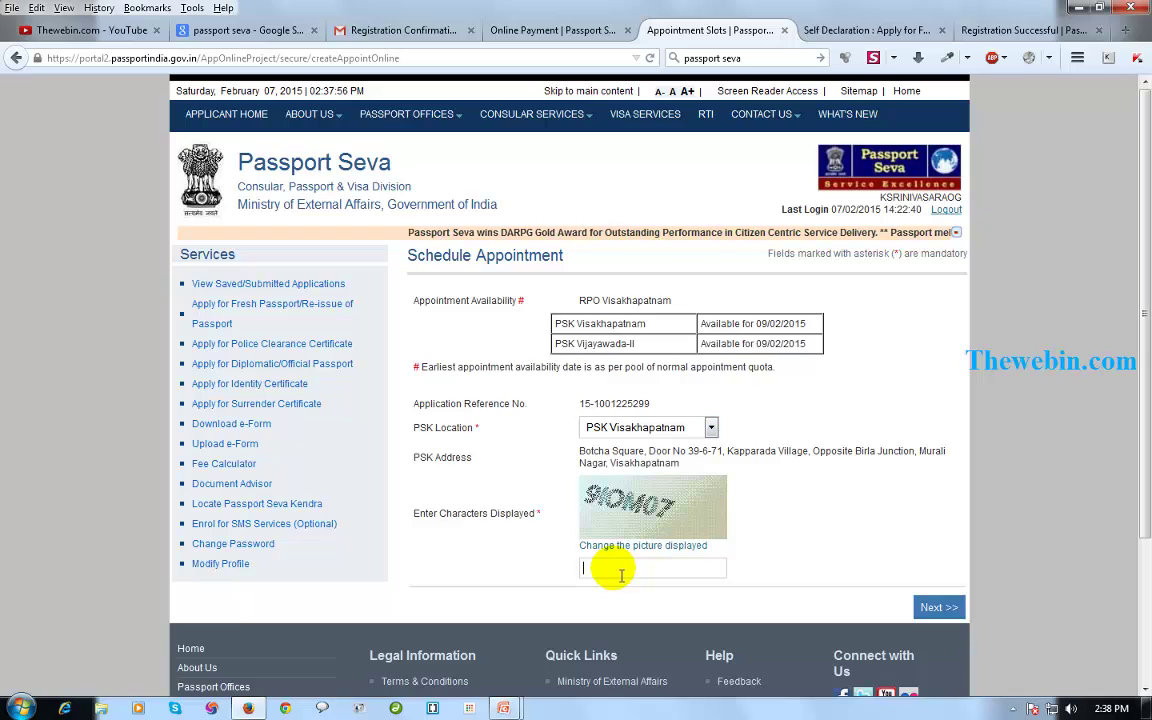
type("9")
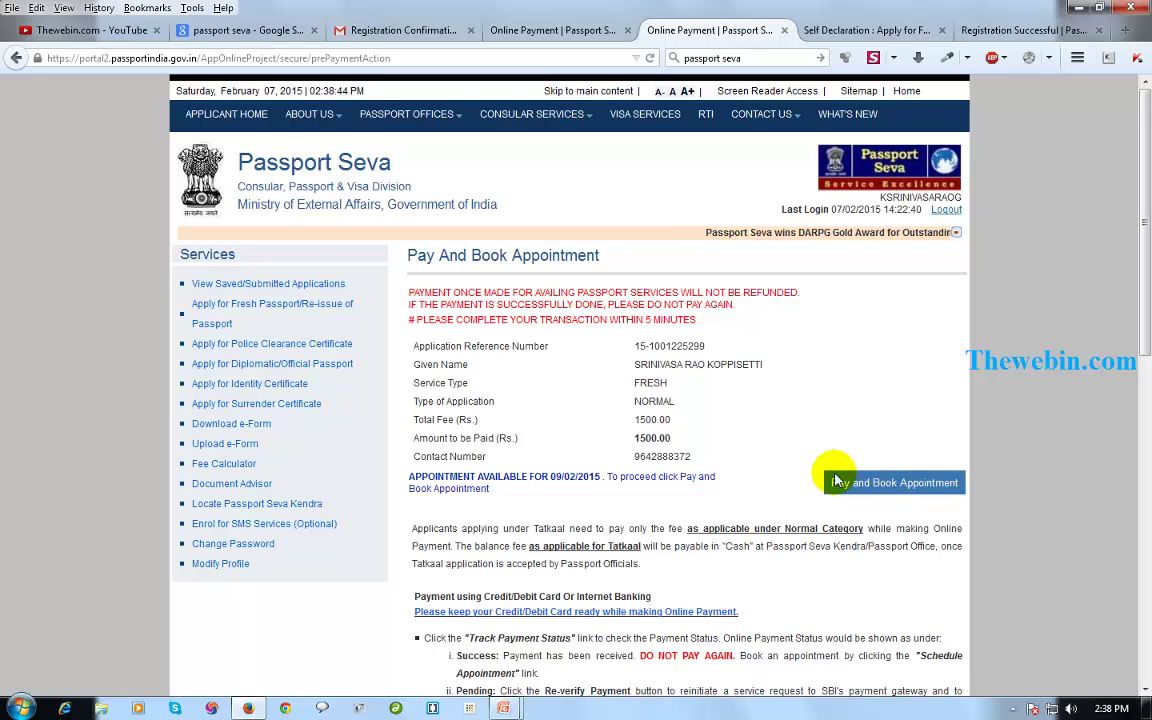
Pay for and book the 09/02/2015 appointment, redirecting to State Bank MOPS.
scroll(673, 519, "down", 5)
scroll(673, 519, "up", 5)
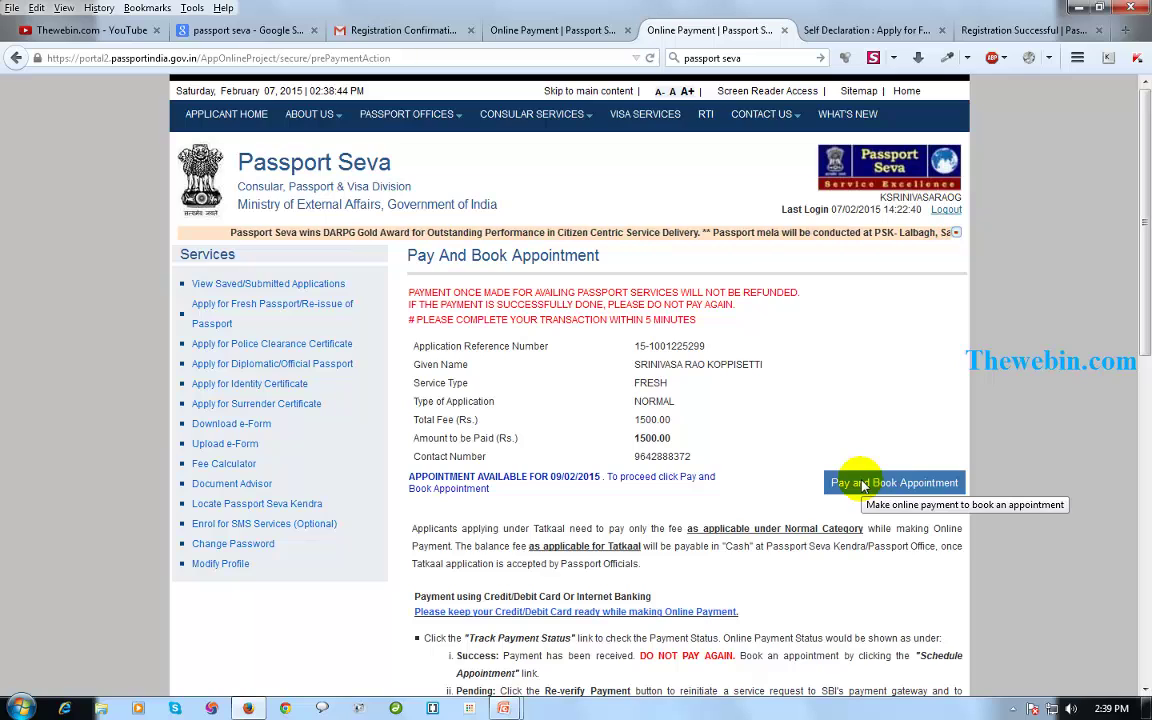
left_click(862, 484)
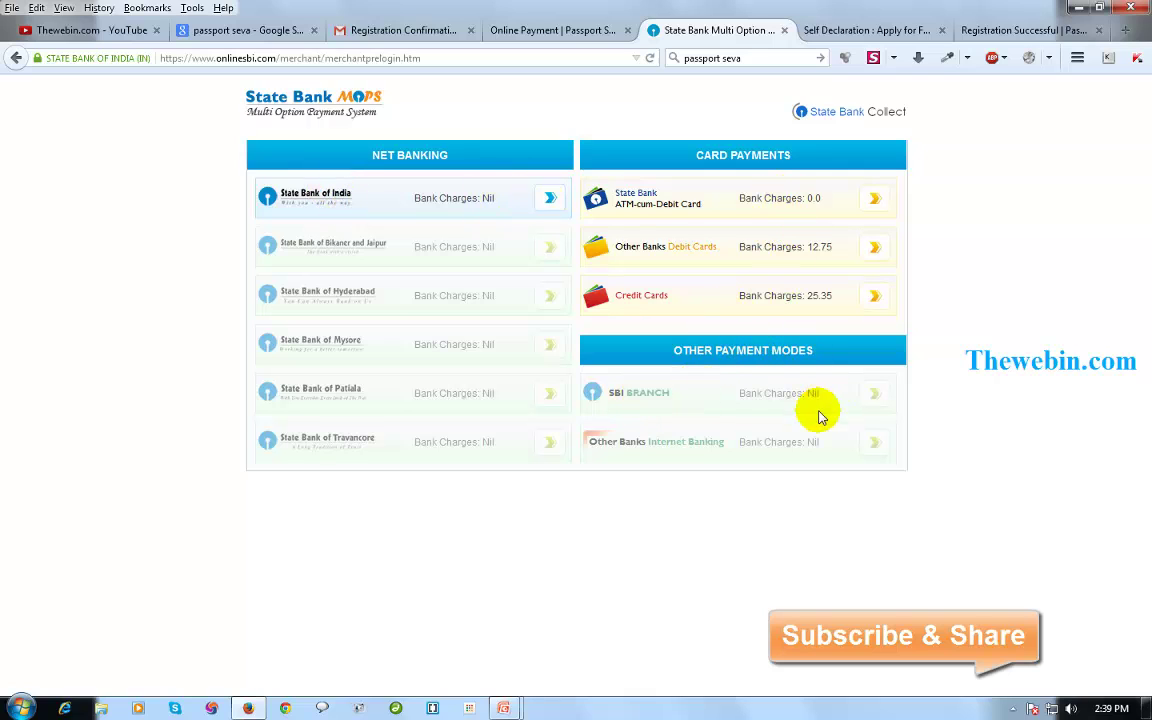
Select State Bank of India under NET BANKING to pay the Rs. 1500.00 fee.
left_click(552, 200)
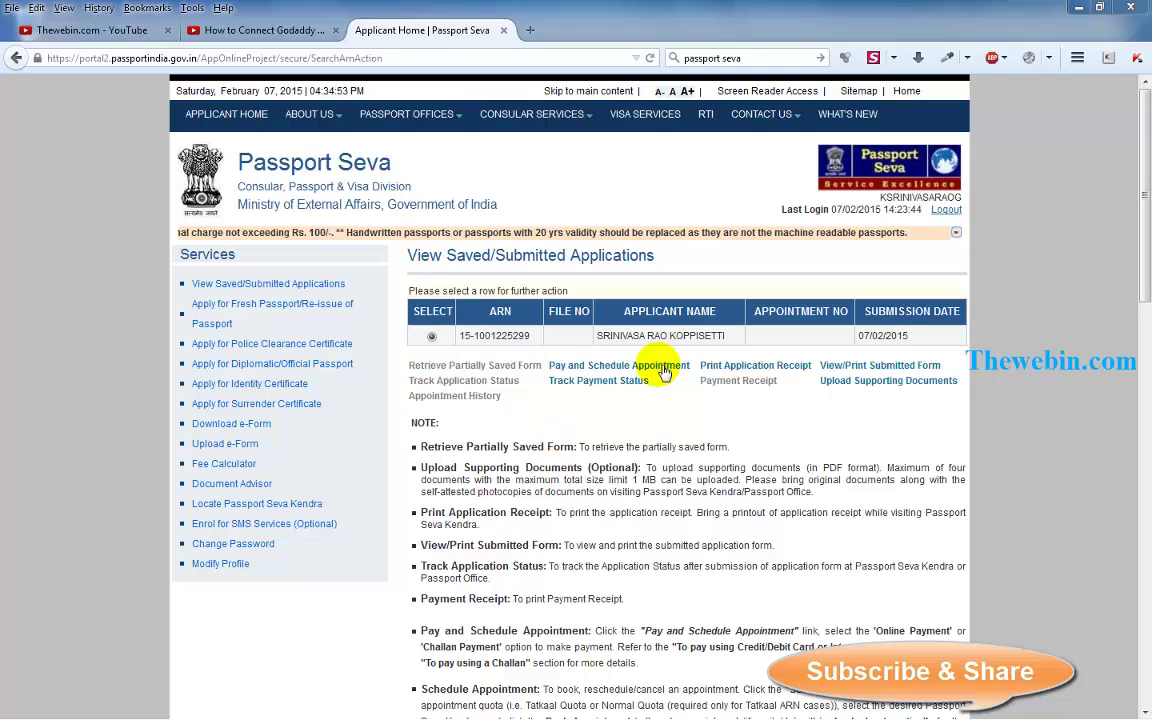
Check the Thewebin.com channel tab, then settle on the Godaddy-to-blogger Telugu video page.
left_click(303, 36)
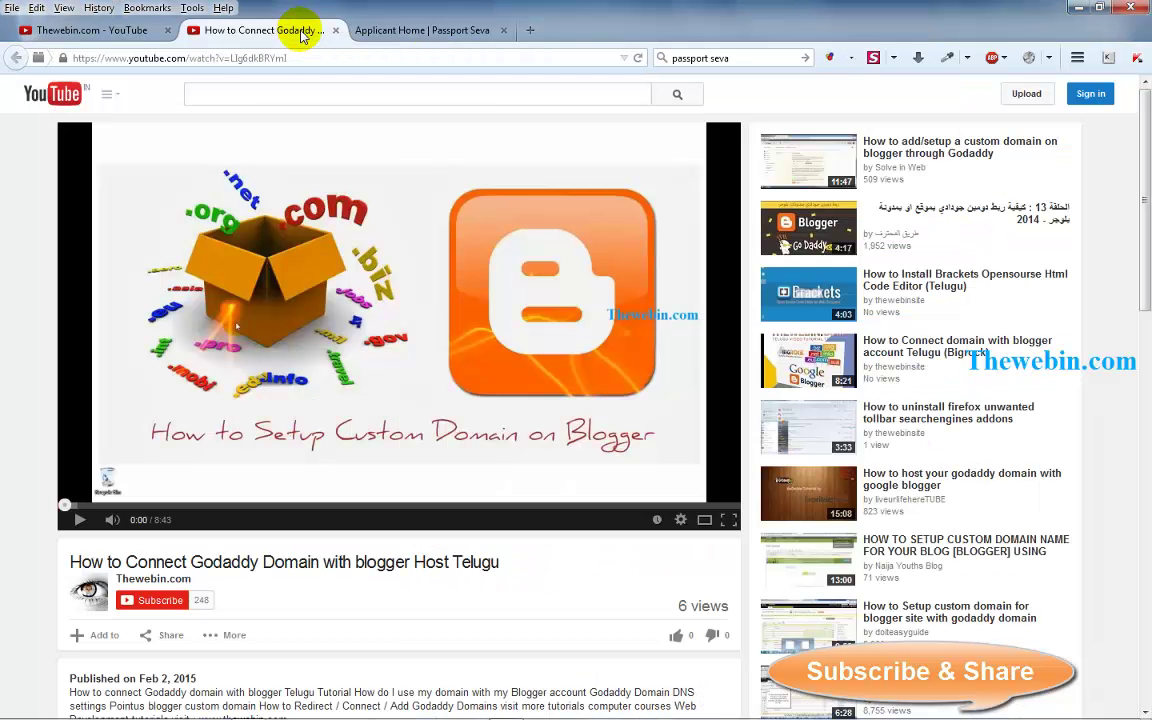
left_click(141, 33)
left_click_drag(210, 58, 262, 60)
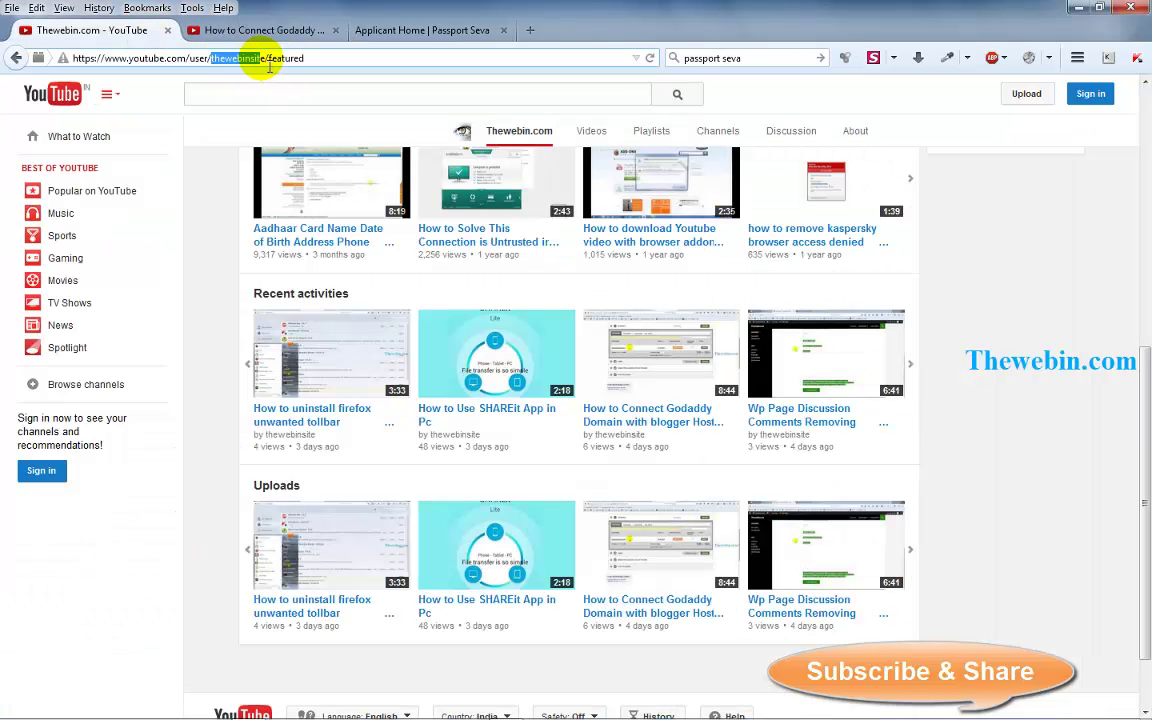
left_click(258, 35)
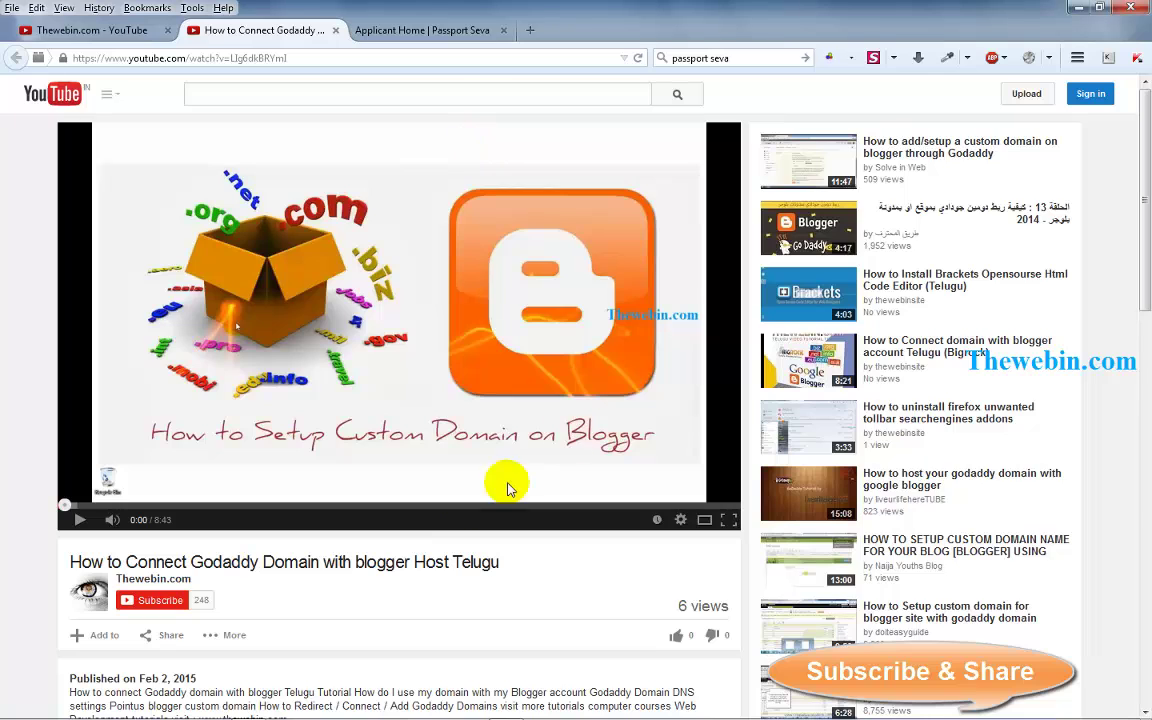
scroll(400, 510, "down", 3)
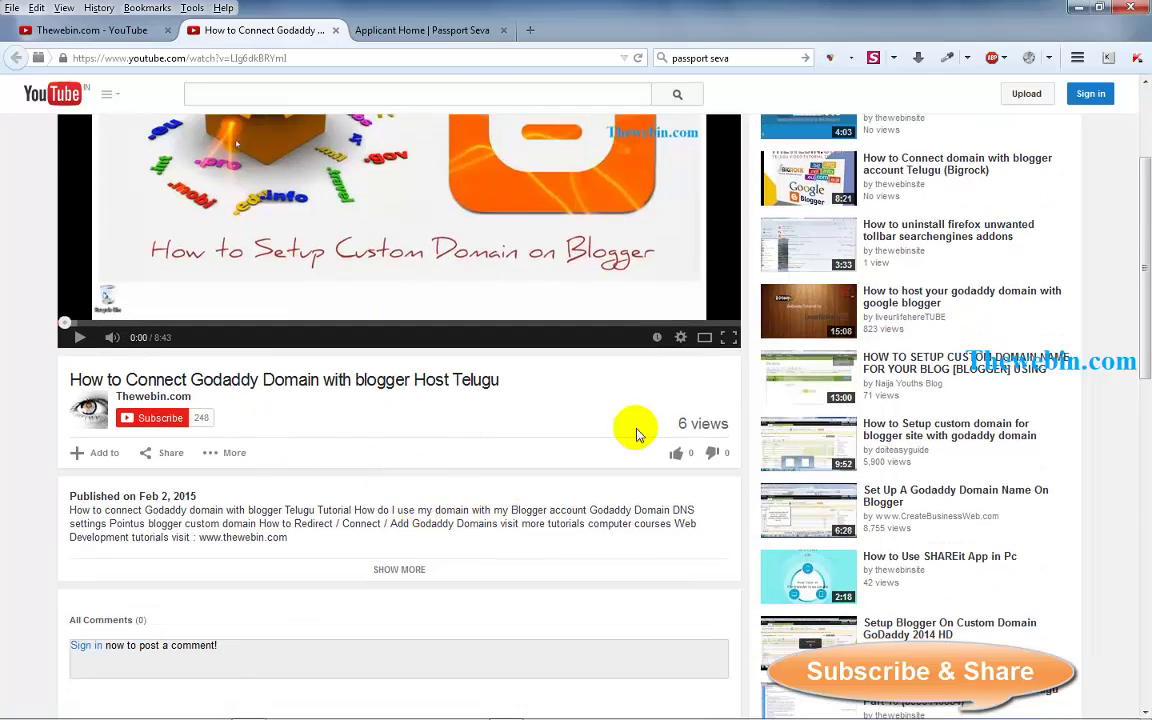